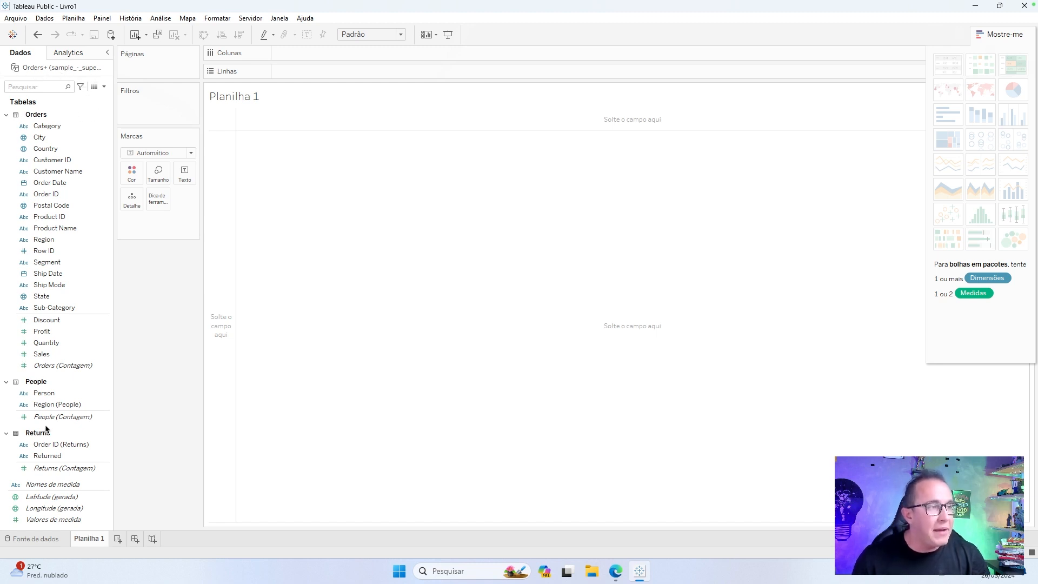
Collapse the Orders, People and Returns tables and expand them again to review their fields.
click(7, 114)
click(6, 130)
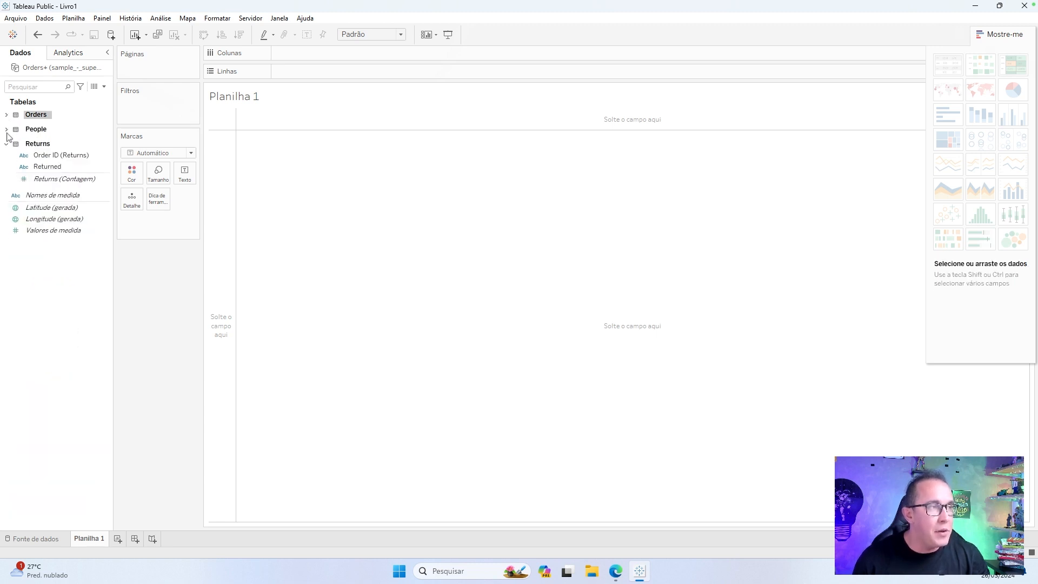
click(6, 144)
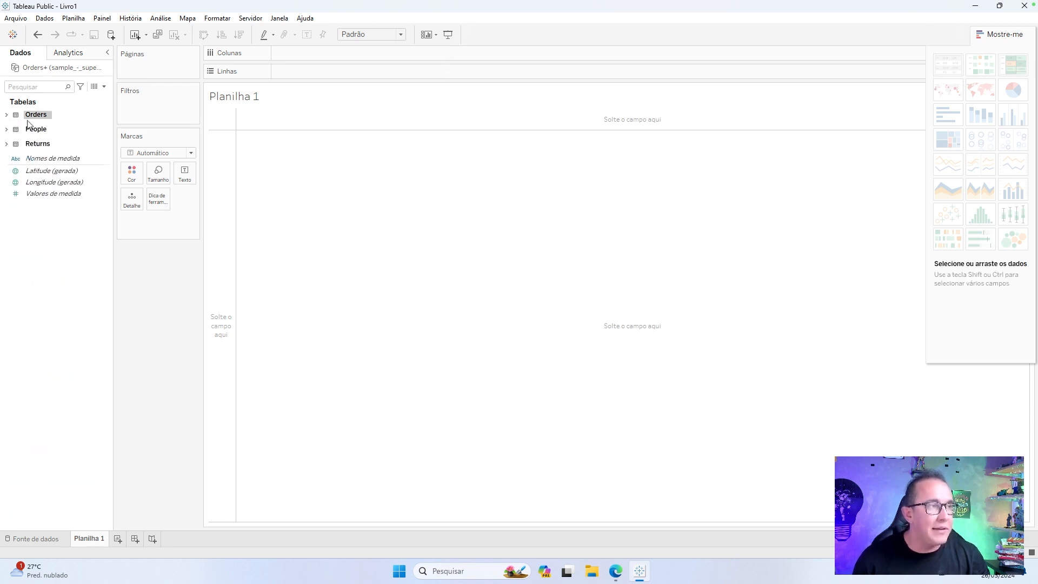
click(6, 144)
click(7, 129)
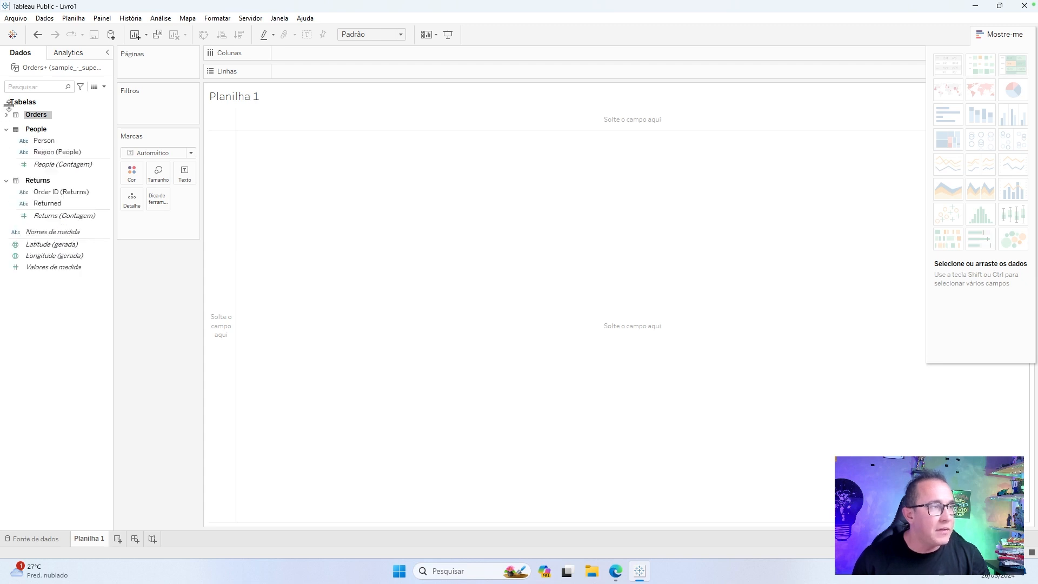
click(6, 114)
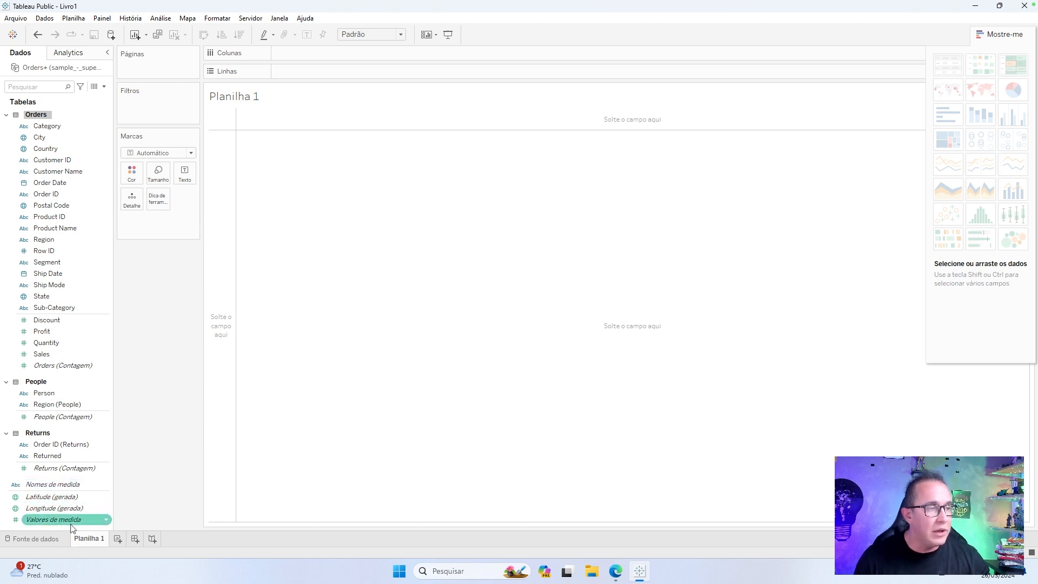
mouse_move(74, 525)
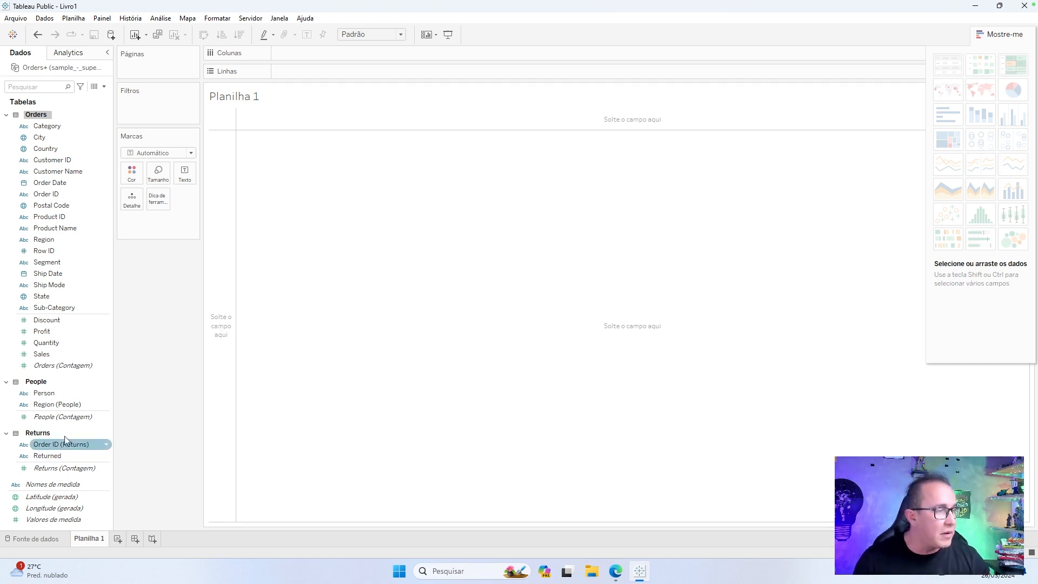
Build a text table of summed Sales with Order Date on rows, drilled down through quarter, month and day.
drag(60, 355, 601, 298)
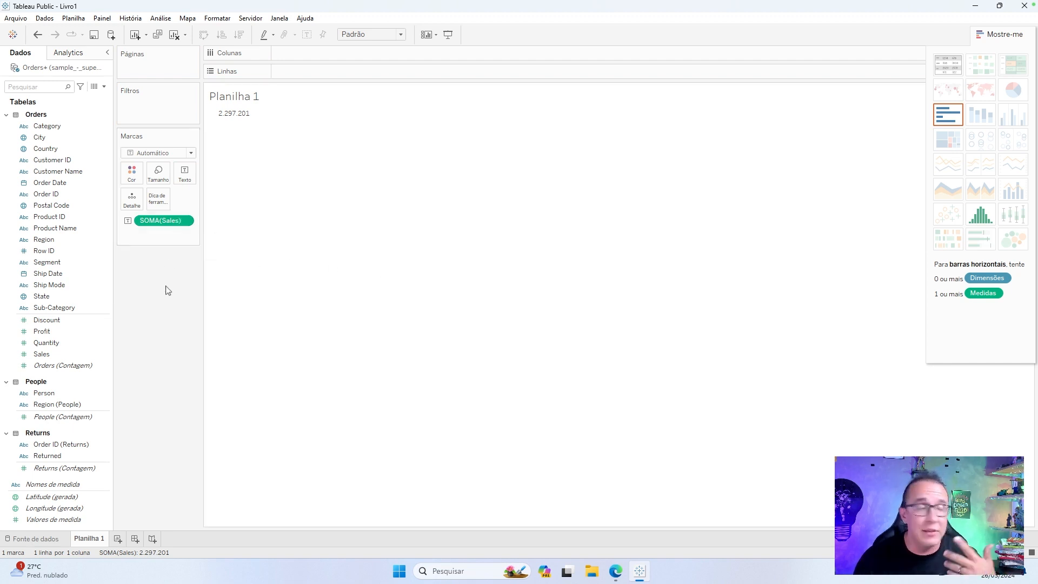
click(39, 186)
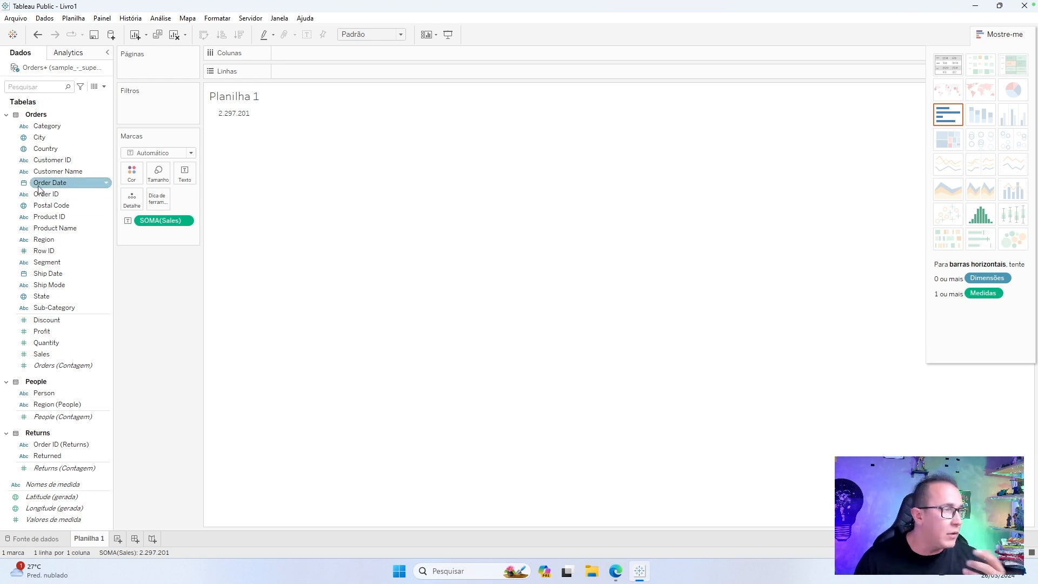
drag(42, 186, 289, 73)
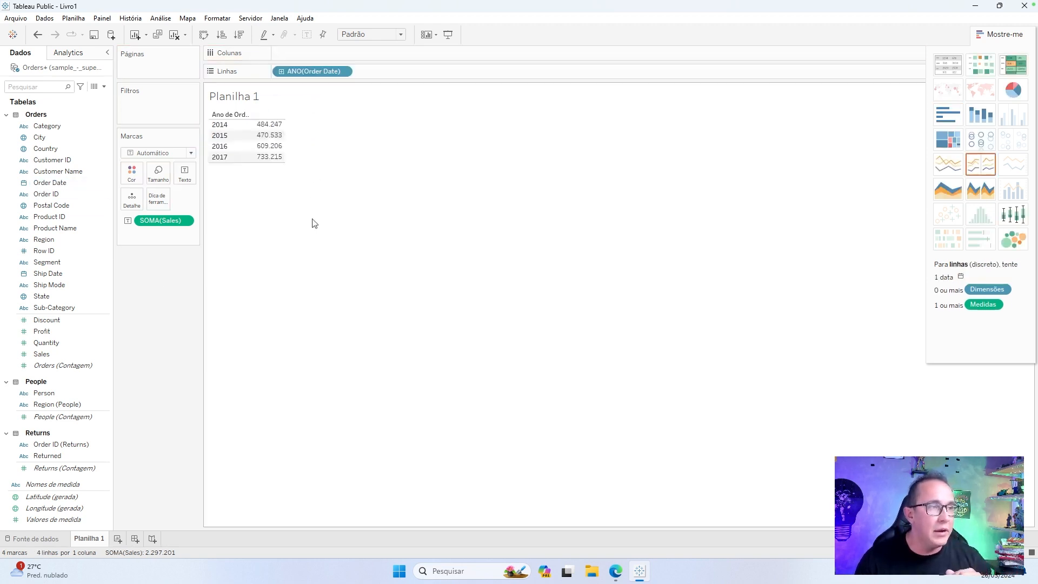
click(282, 73)
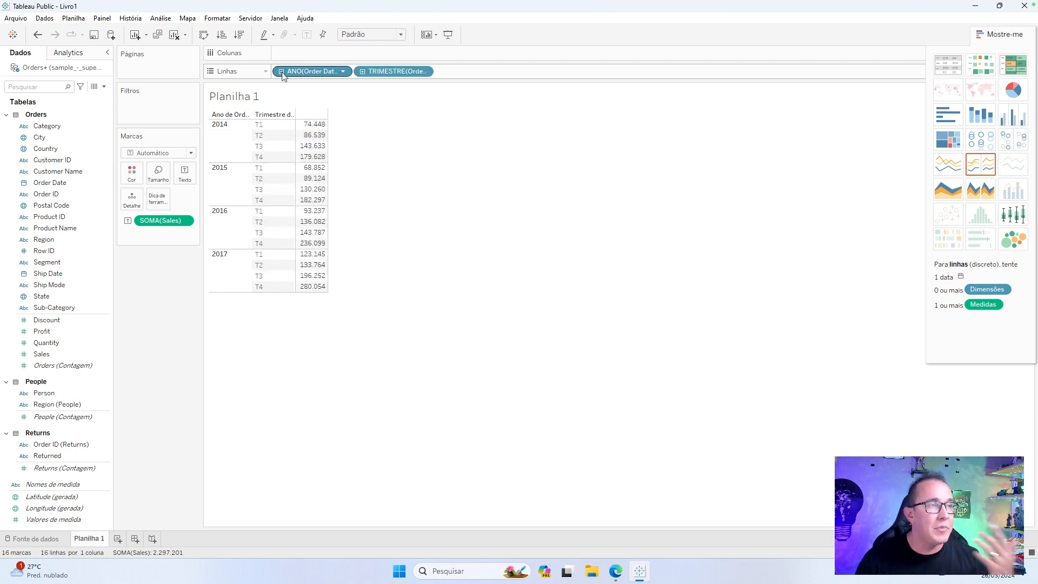
click(362, 72)
click(443, 72)
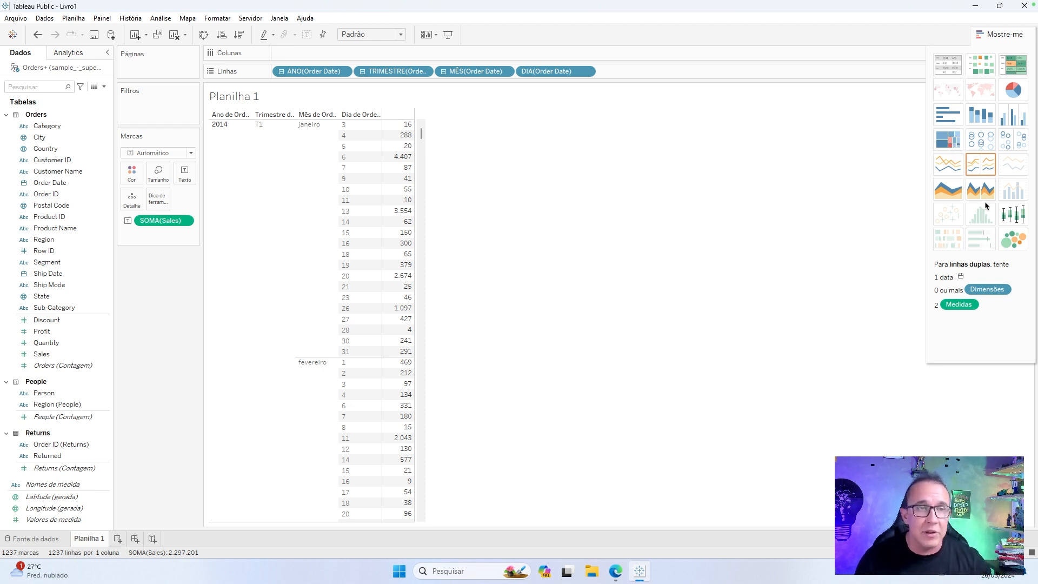
Convert the table to a continuous line chart of Sales and set Order Date to continuous month.
click(949, 166)
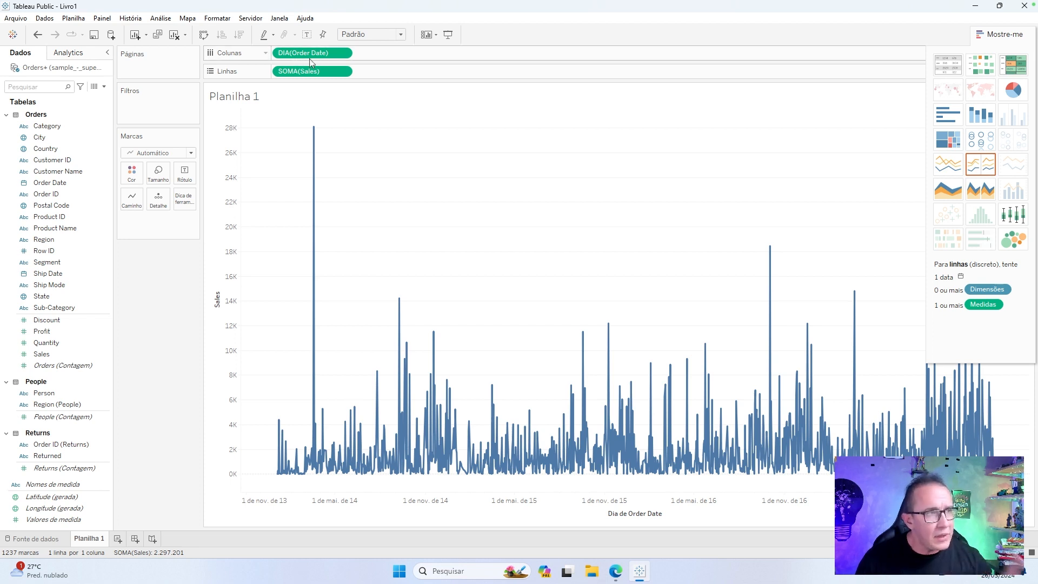
mouse_move(812, 375)
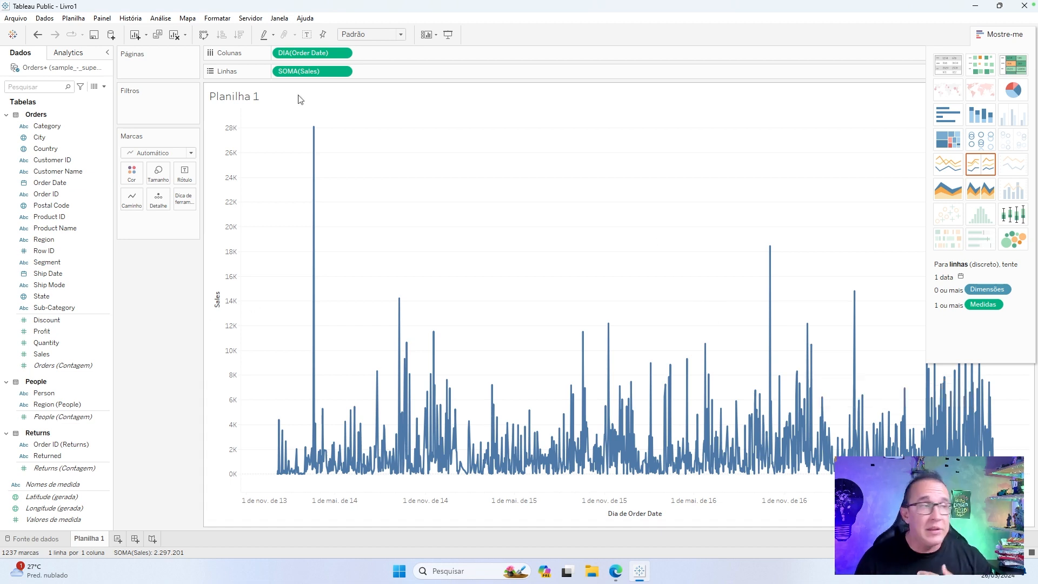
right_click(306, 56)
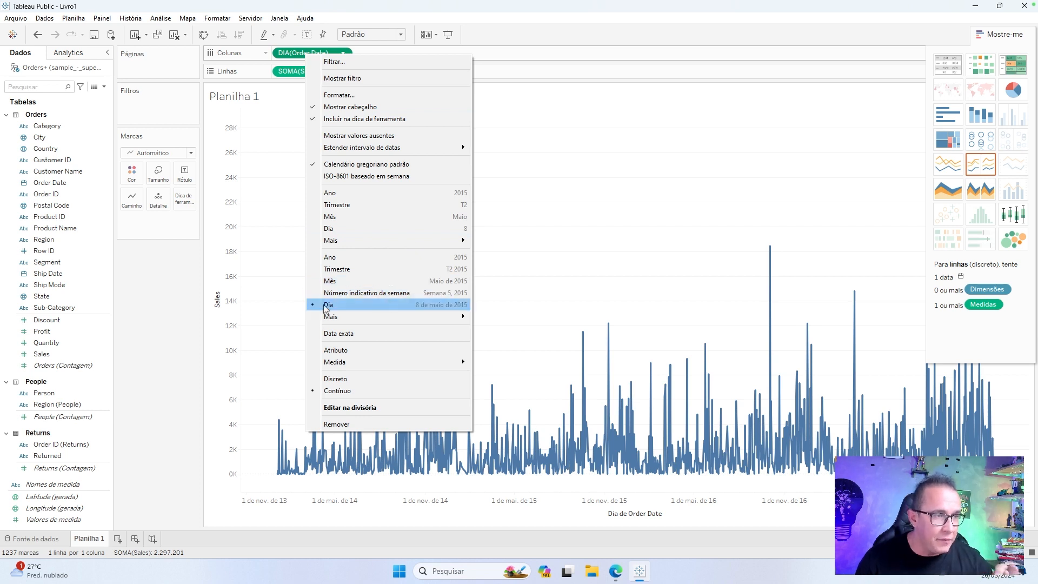
click(405, 282)
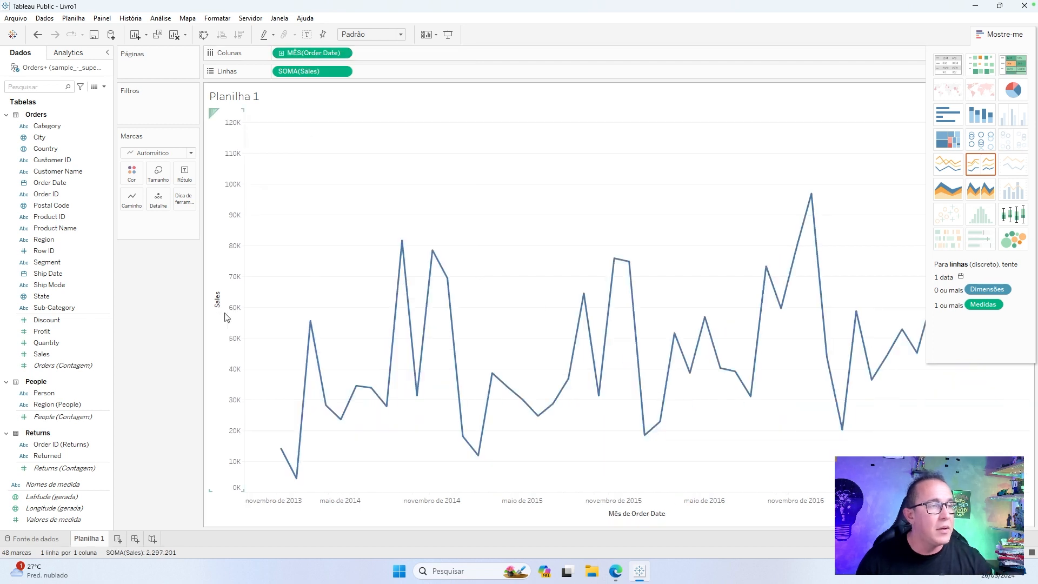
click(1001, 34)
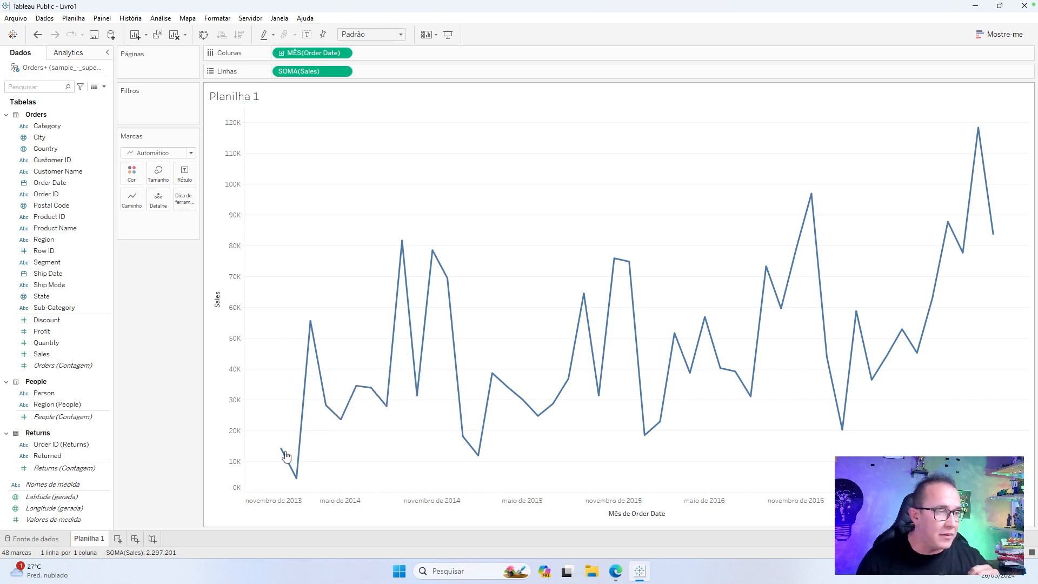
Copy the summed Sales field onto the line's color, label and size marks, keeping it on rows.
mouse_move(283, 462)
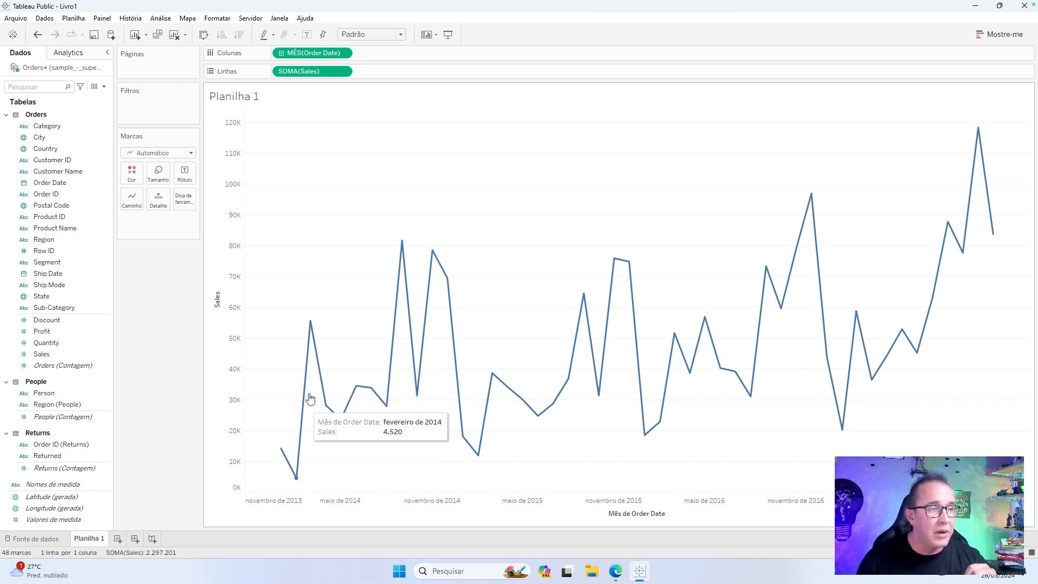
mouse_move(315, 333)
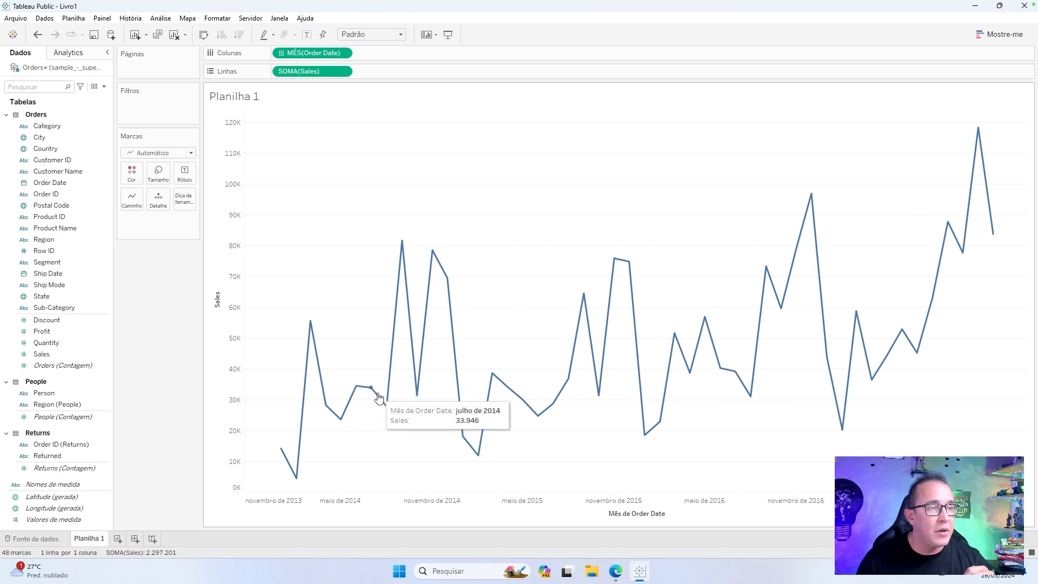
mouse_move(392, 320)
mouse_move(433, 276)
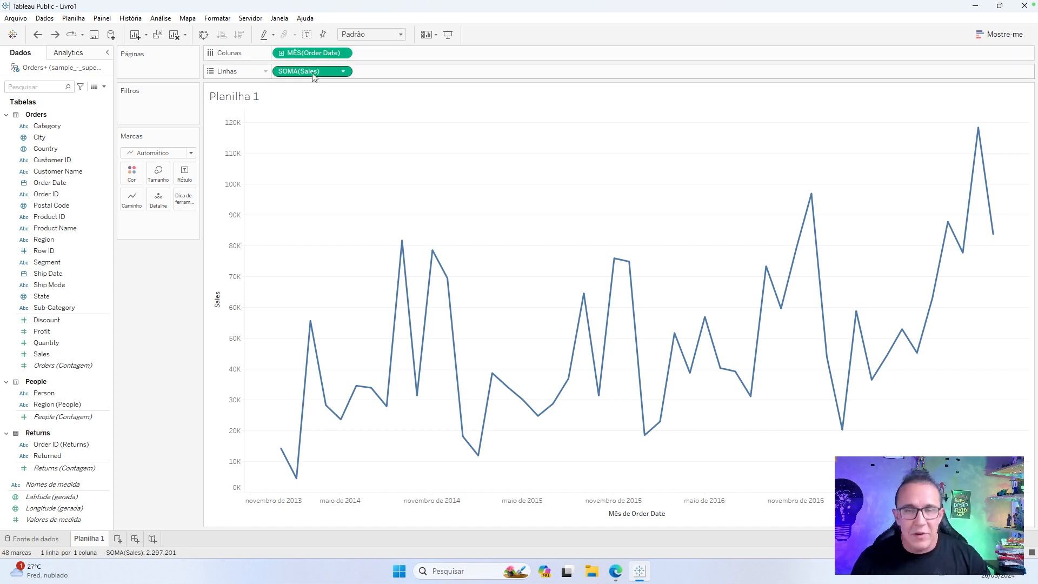
drag(312, 76, 133, 176)
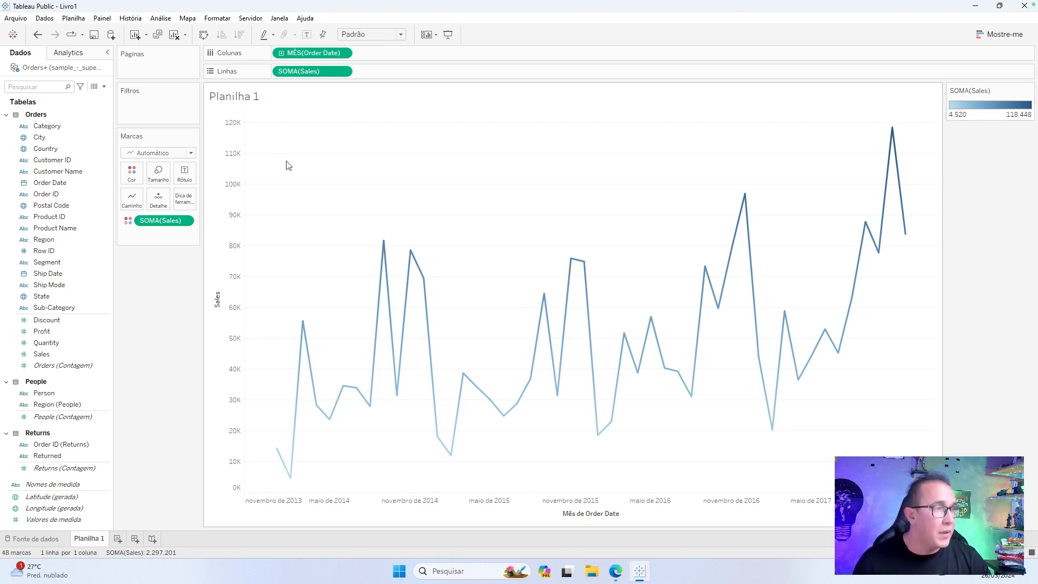
drag(142, 222, 184, 183)
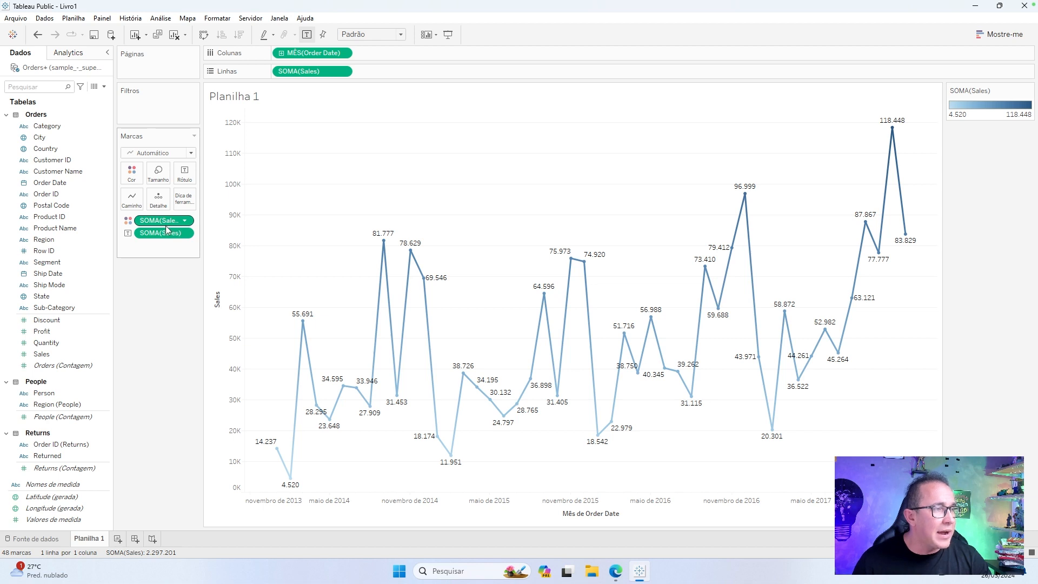
drag(166, 225, 162, 181)
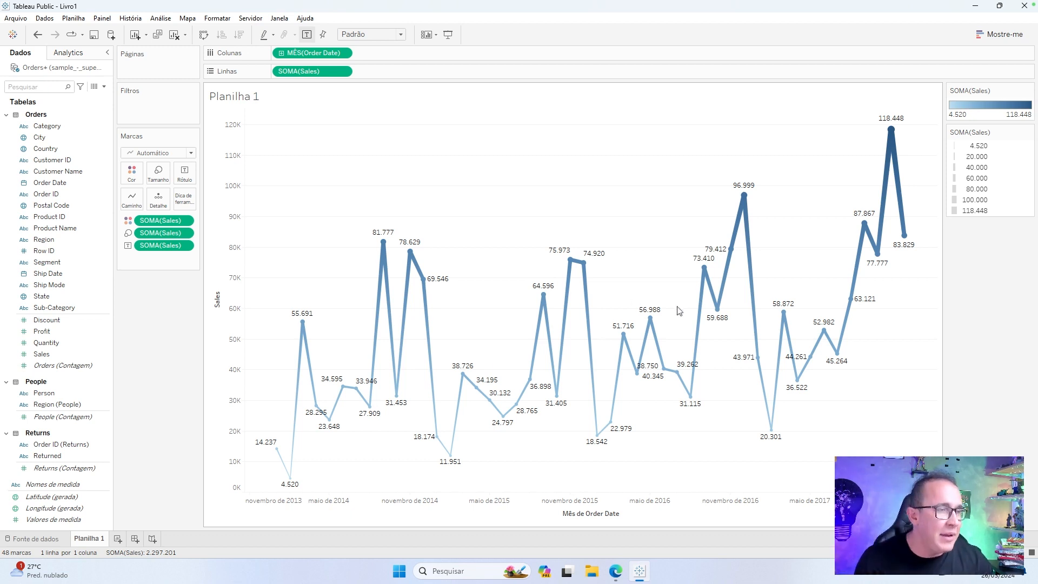
Remove the Sales labels from the line chart's marks.
mouse_move(544, 342)
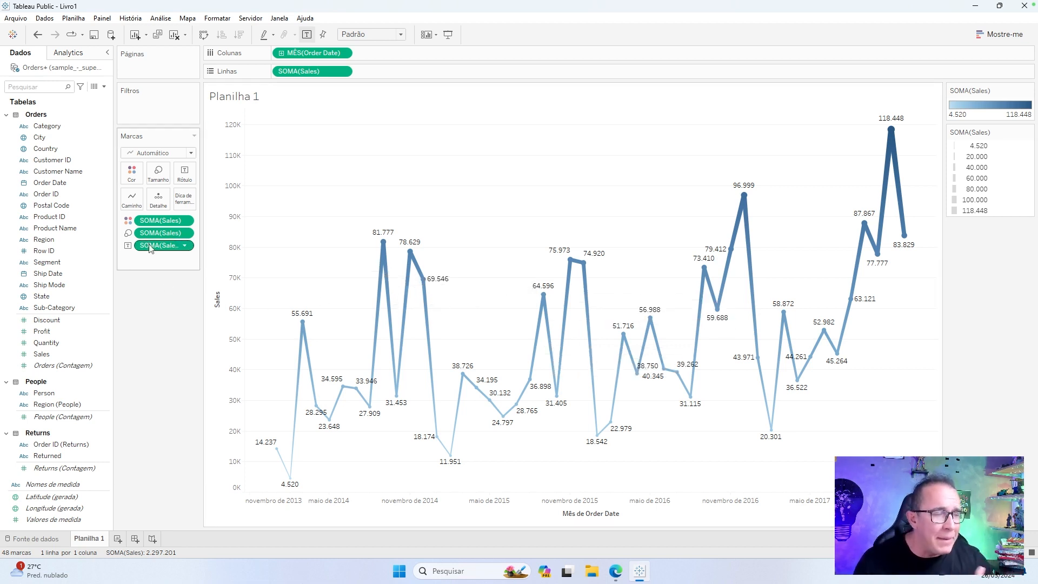
drag(149, 247, 149, 313)
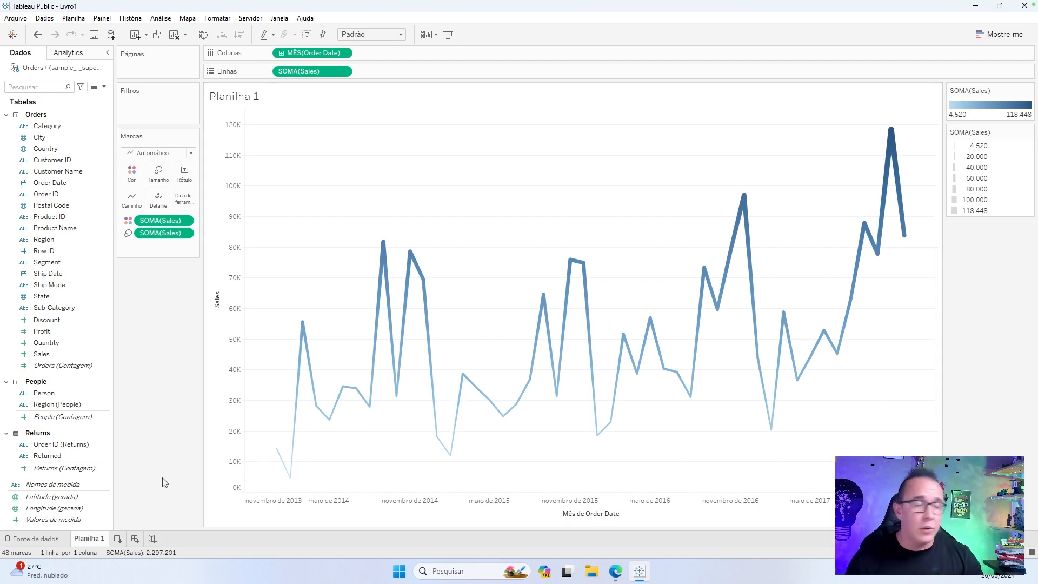
Create a new worksheet listing Product Name on rows with summed Sales as the text values.
click(117, 538)
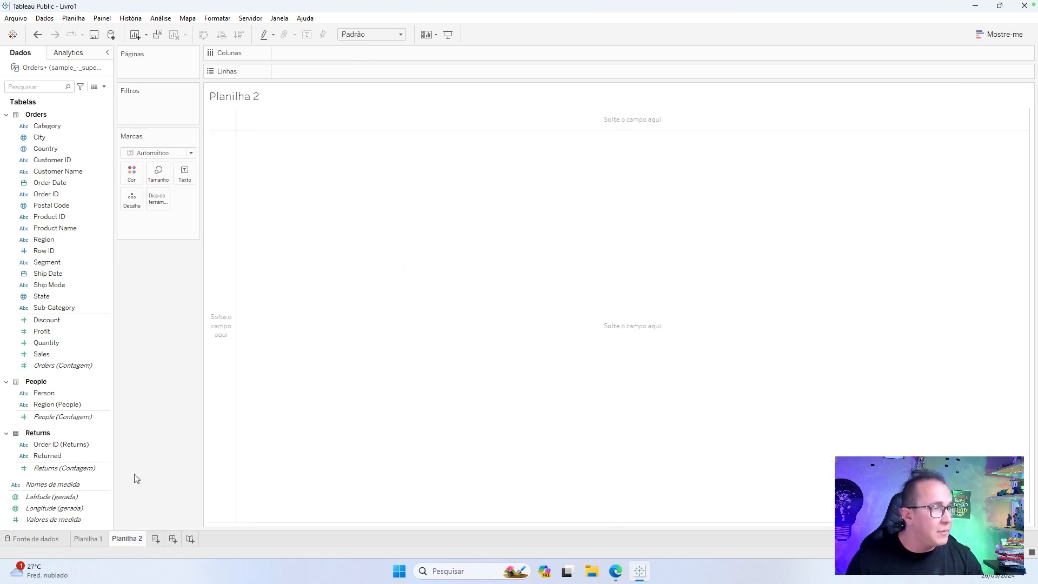
click(76, 254)
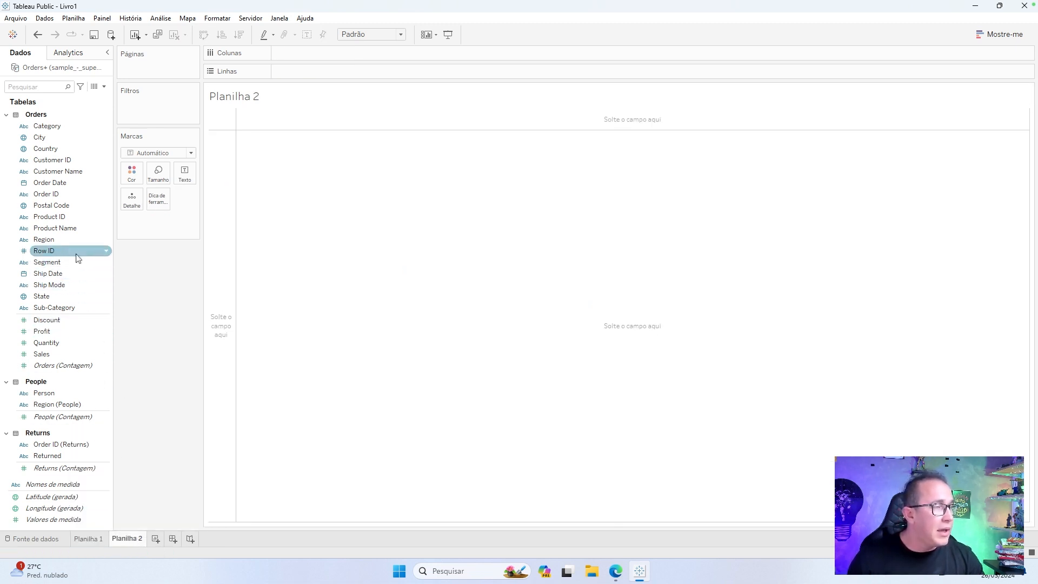
click(101, 230)
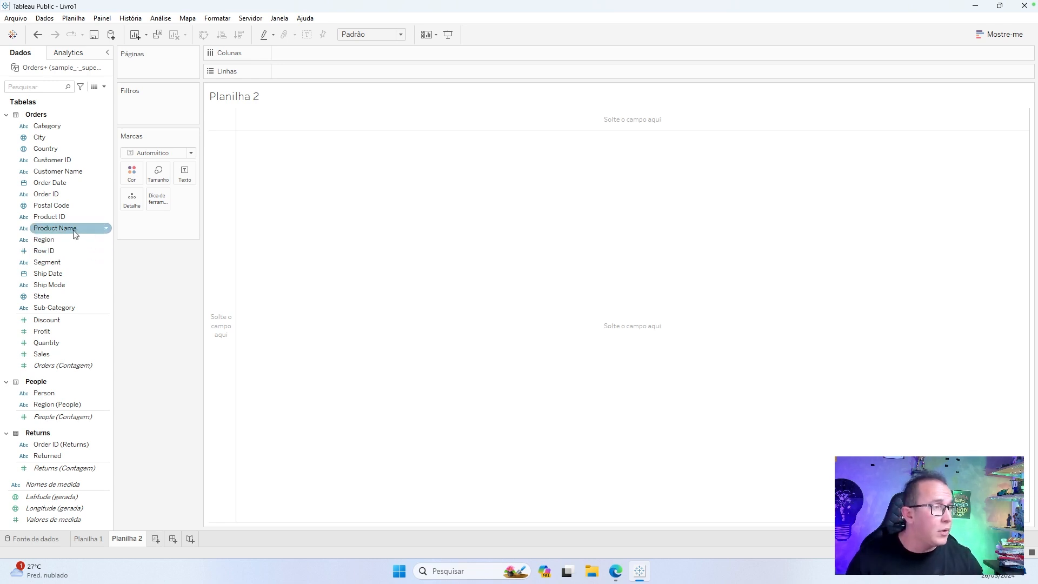
drag(63, 232, 363, 73)
click(503, 277)
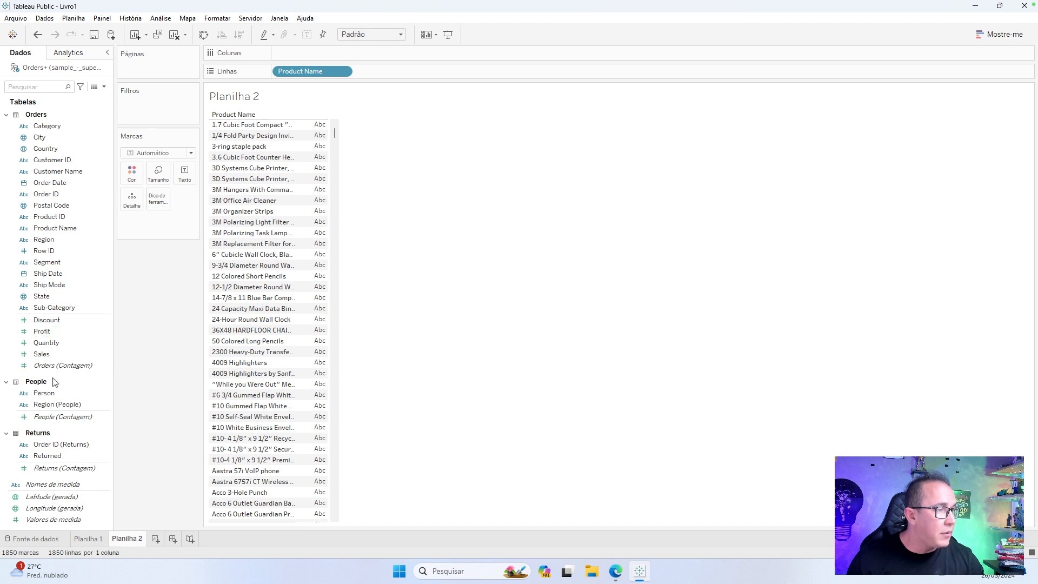
drag(53, 354, 185, 174)
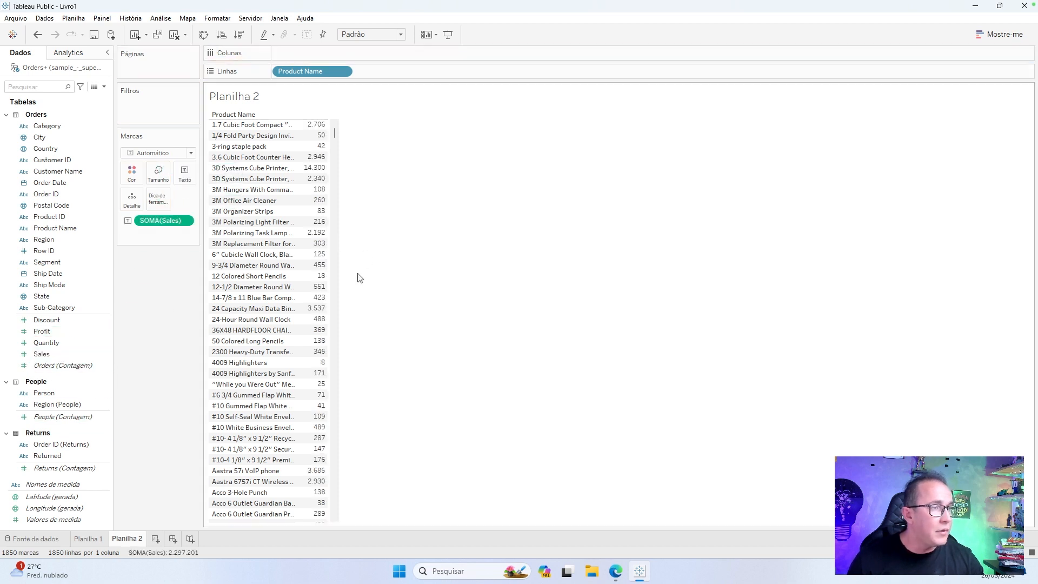
Convert the product table to a horizontal bar chart and widen the Product Name column to fit longer names.
click(991, 38)
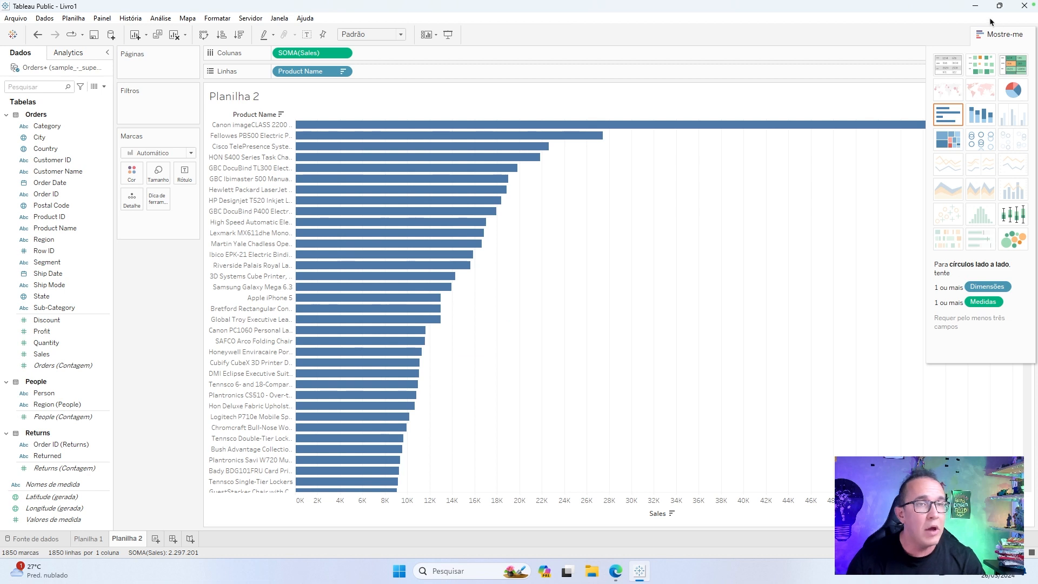
click(1001, 34)
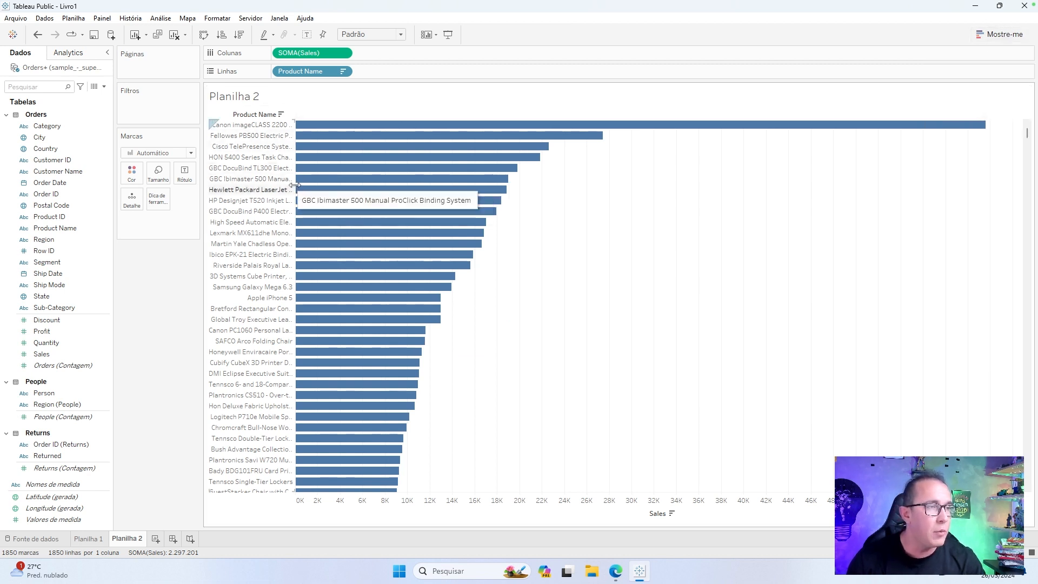
drag(295, 186, 427, 187)
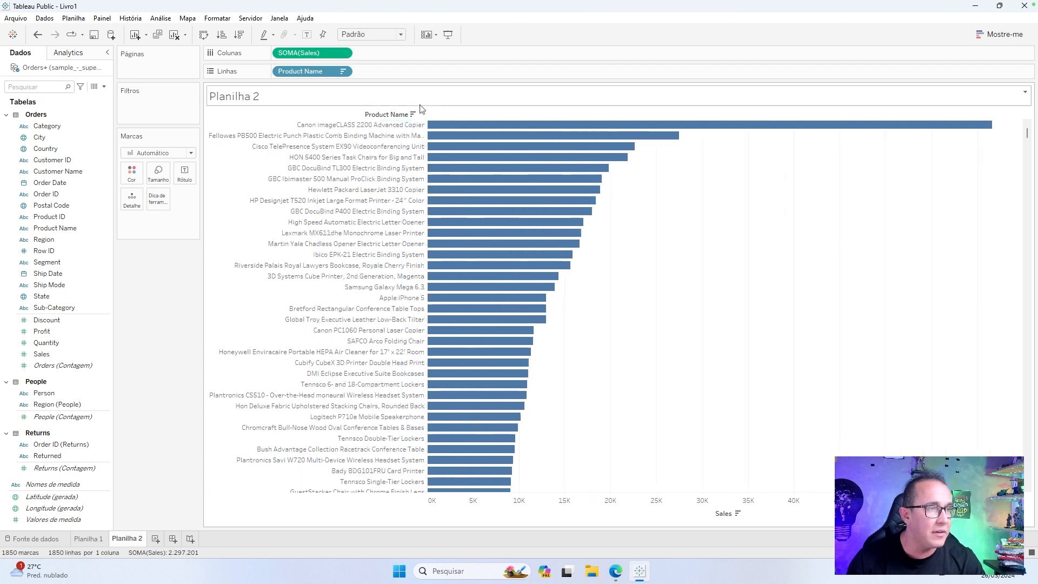
mouse_move(485, 139)
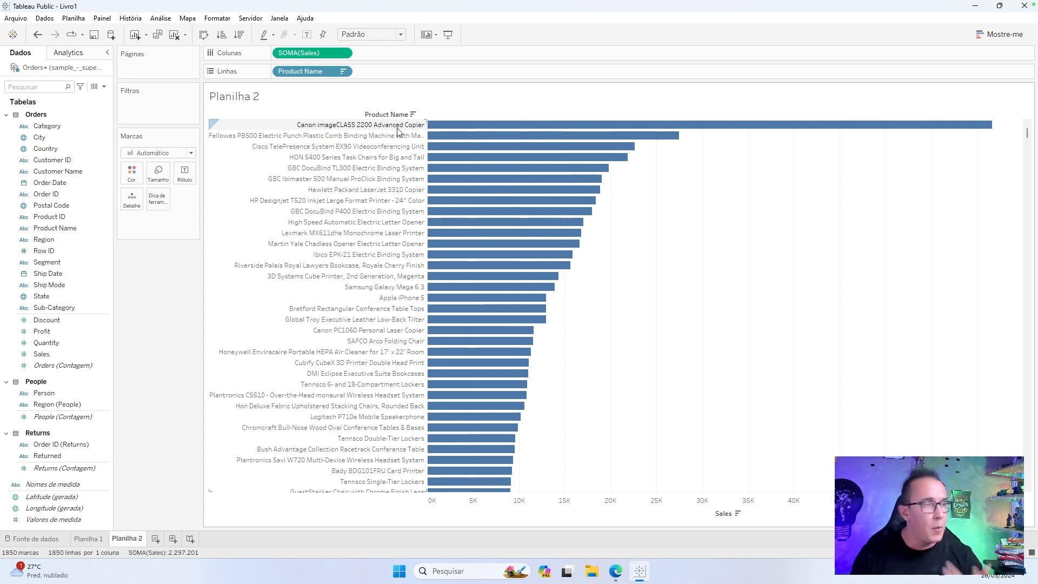
Group Category, Sub-Category and Product Name into a hierarchy named Produto, with its levels in that order.
click(68, 235)
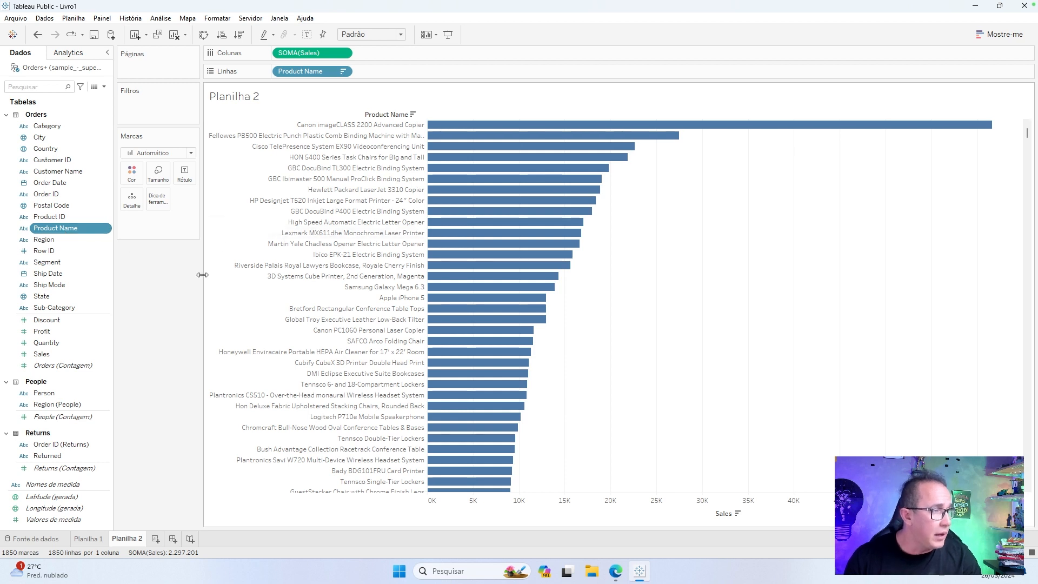
ctrl+click(79, 309)
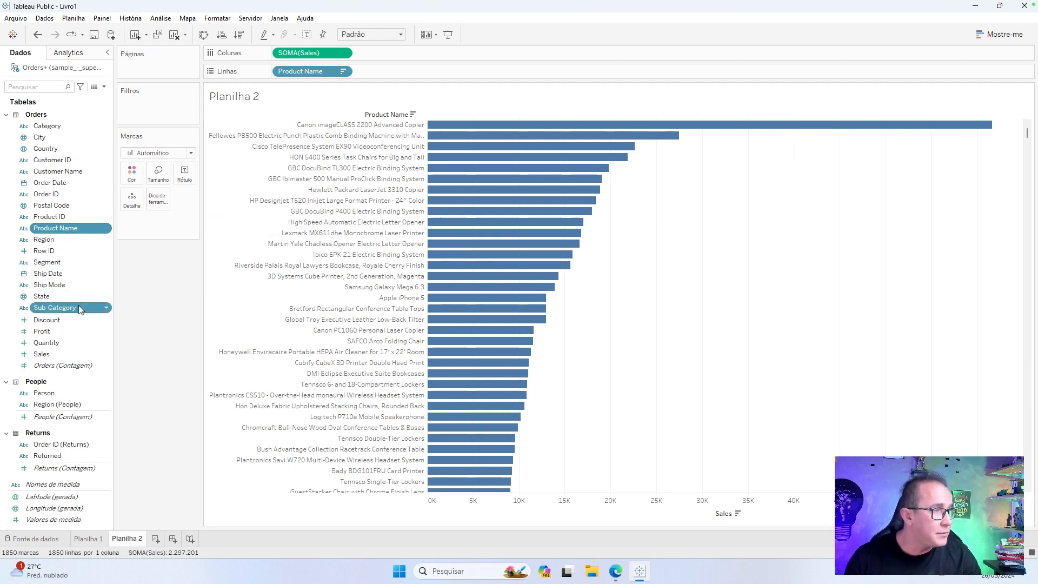
ctrl+click(49, 127)
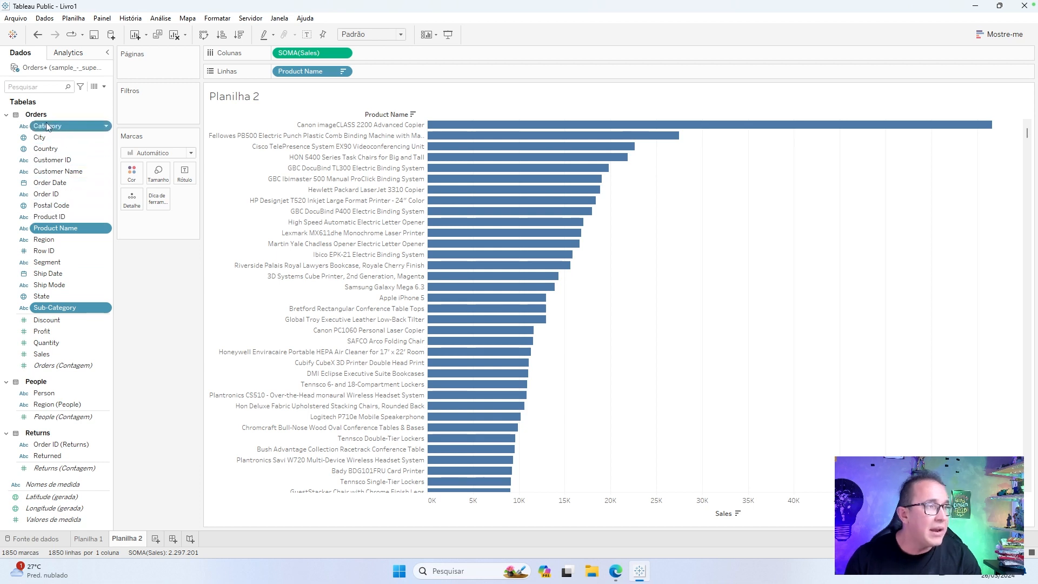
right_click(56, 128)
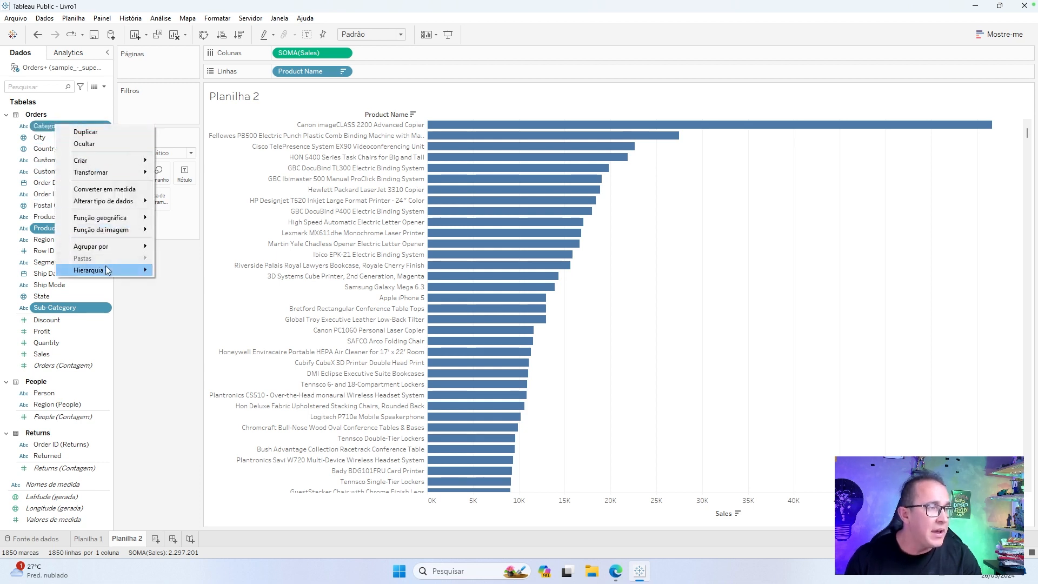
mouse_move(108, 270)
click(177, 272)
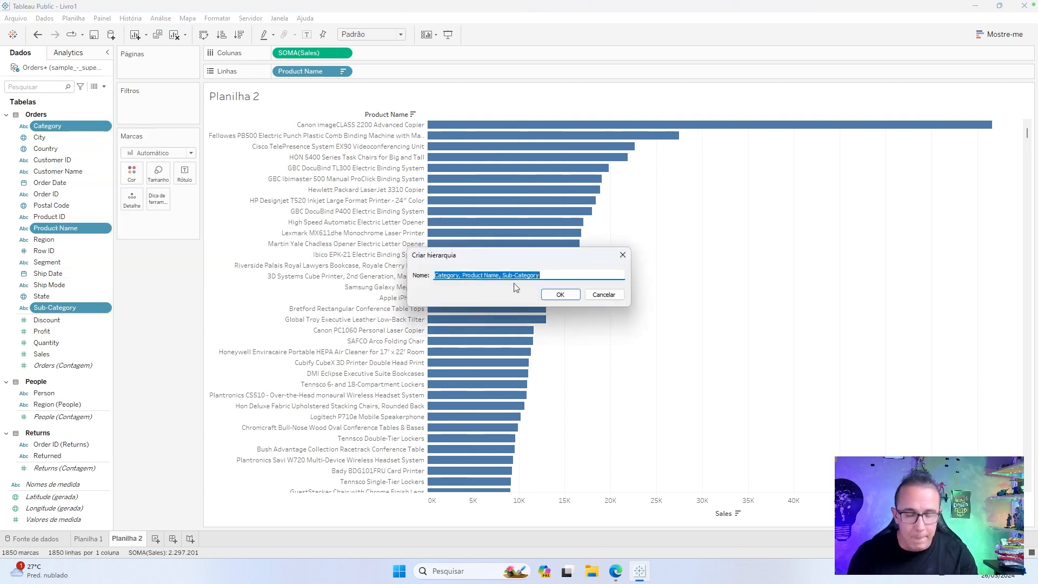
text(Produto)
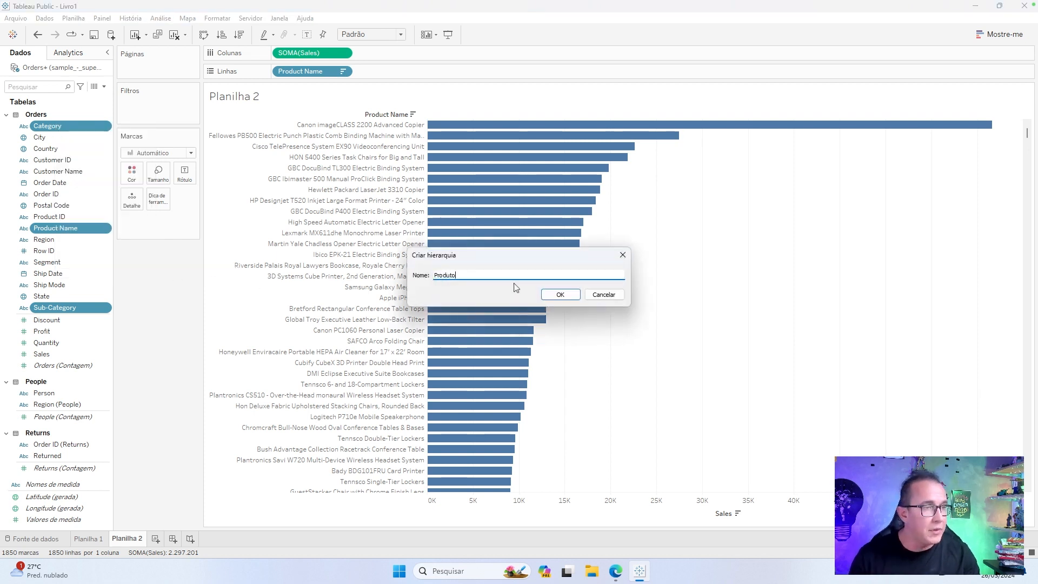
click(560, 295)
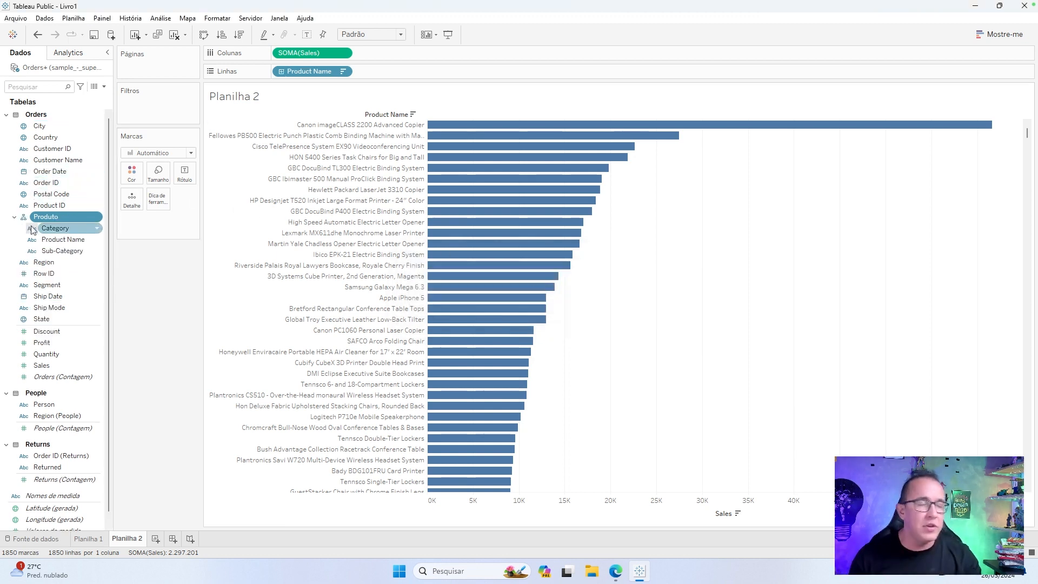
drag(69, 252, 81, 232)
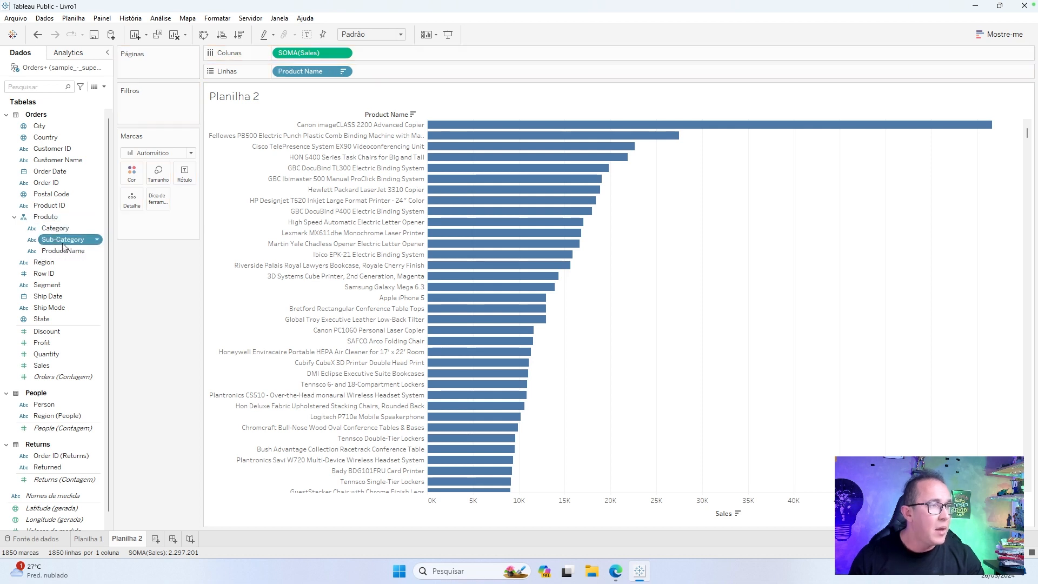
ctrl+click(64, 231)
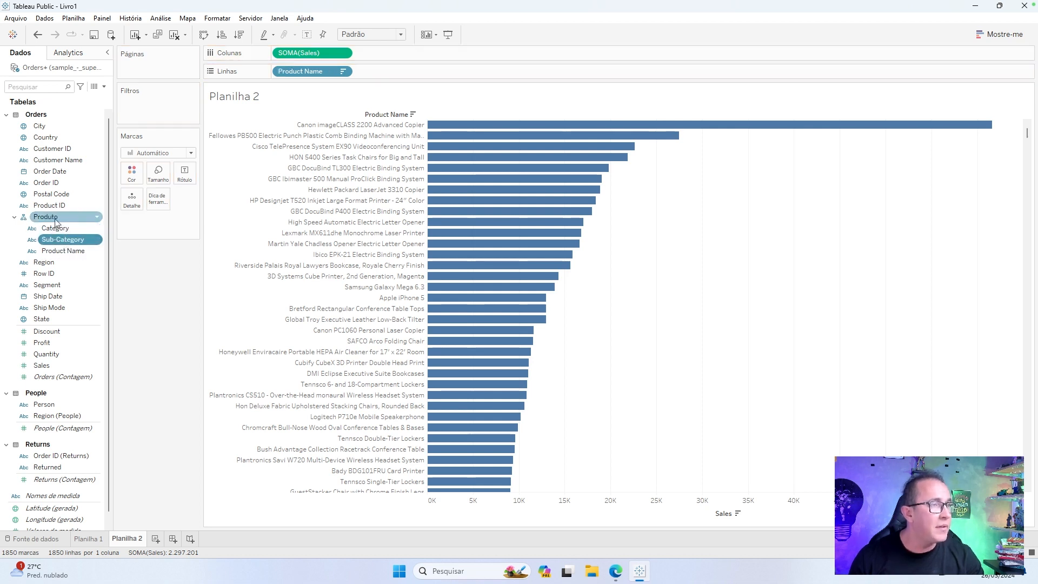
Replace Product Name on rows with the Produto hierarchy, drill down to Product Name and collapse back to Sub-Category.
drag(56, 222, 310, 75)
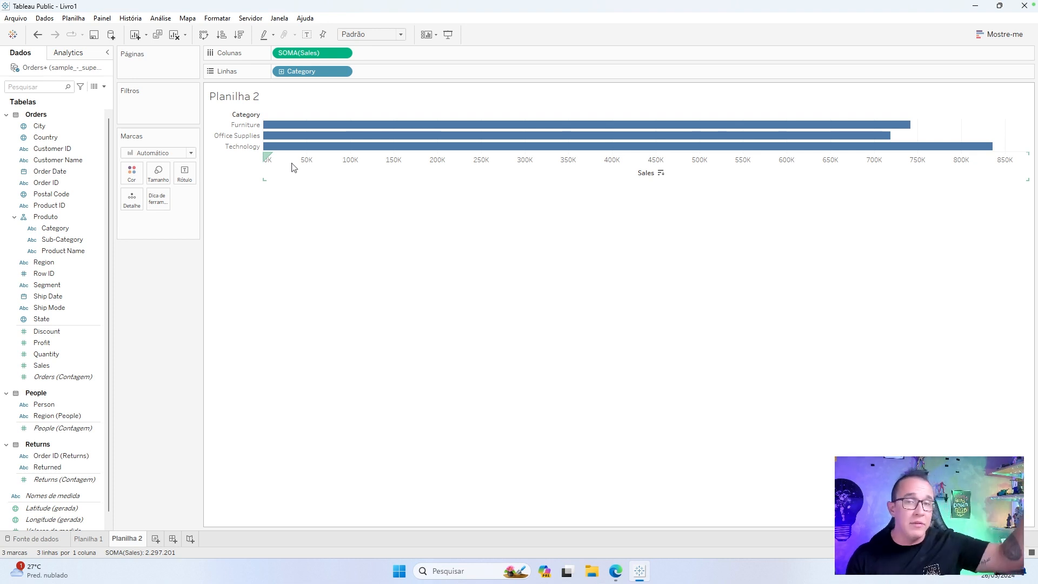
click(281, 72)
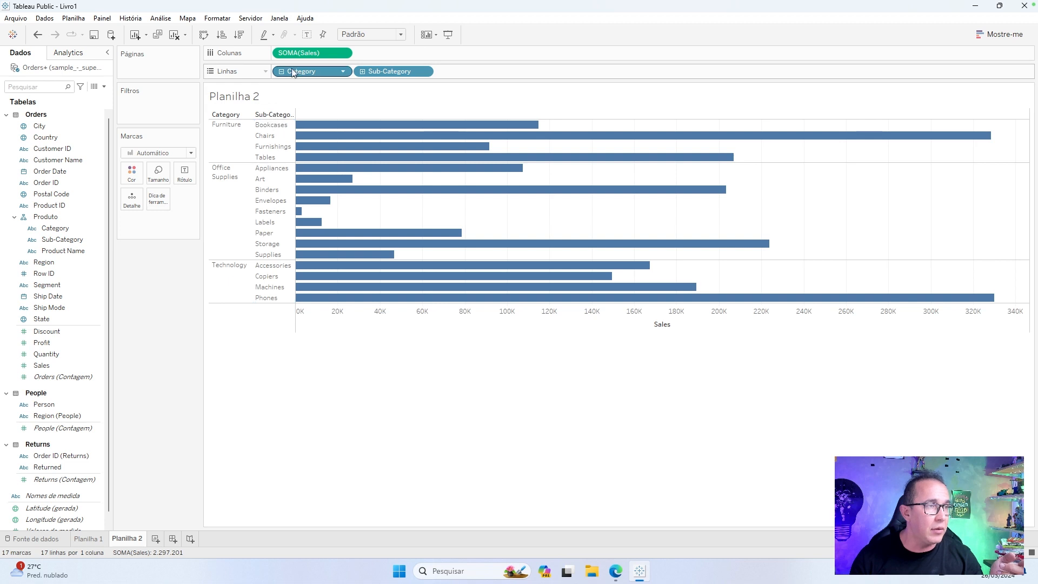
click(276, 115)
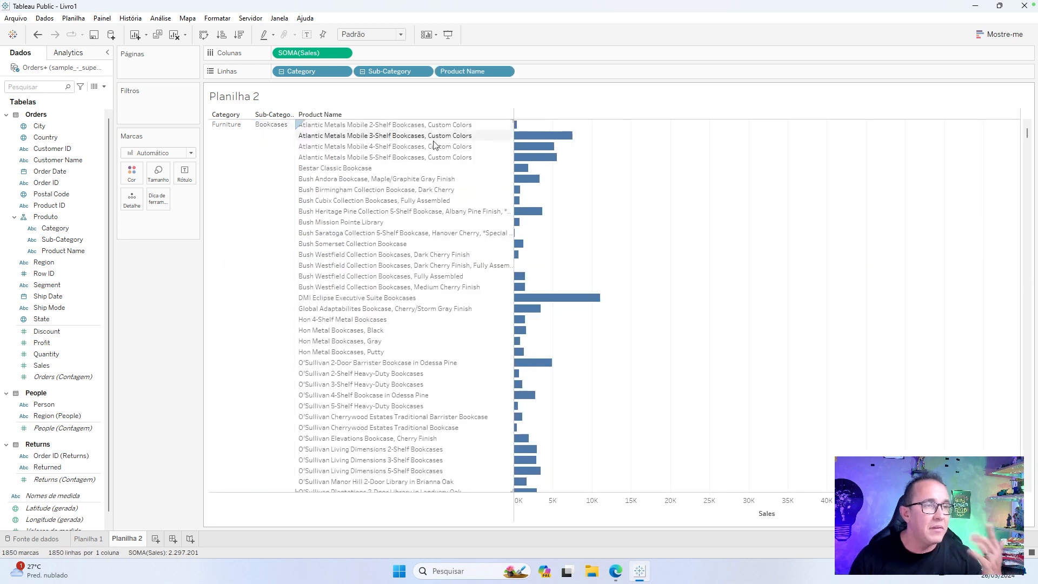
click(297, 117)
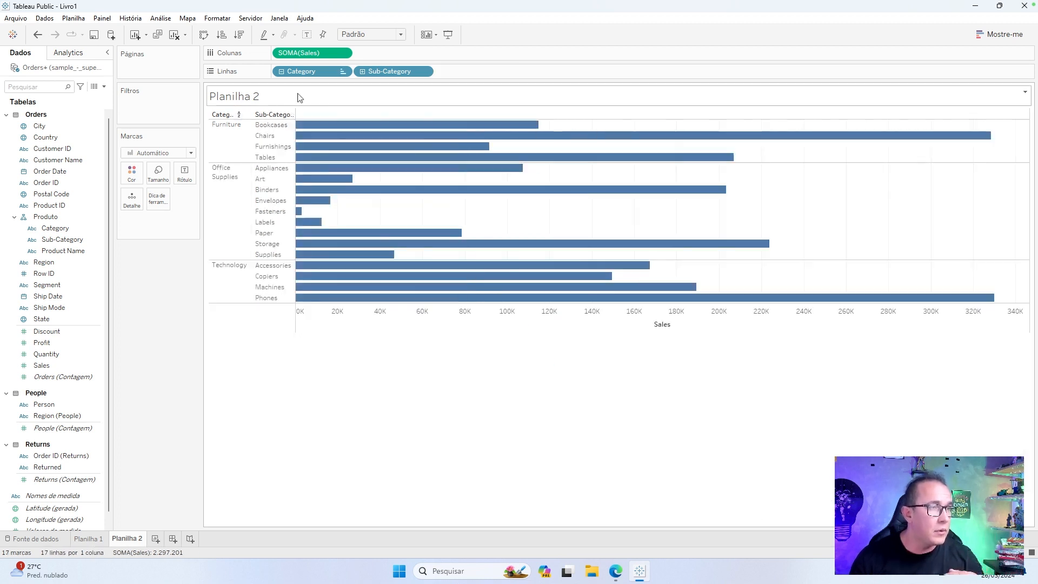
Sort the bars by descending sales at sub-category and collapsed category level, and label the category bars with summed Sales.
click(239, 35)
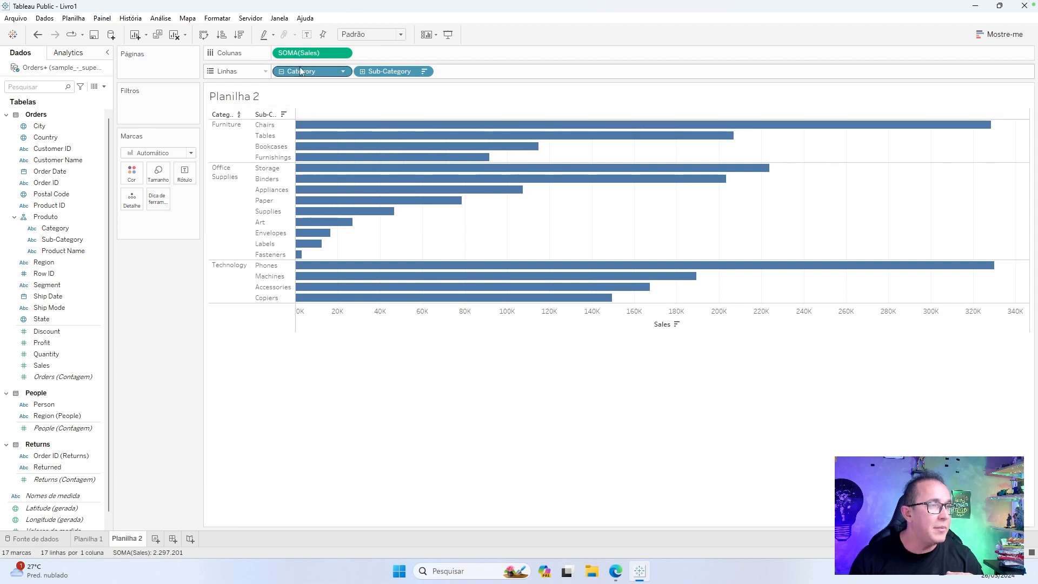
click(236, 115)
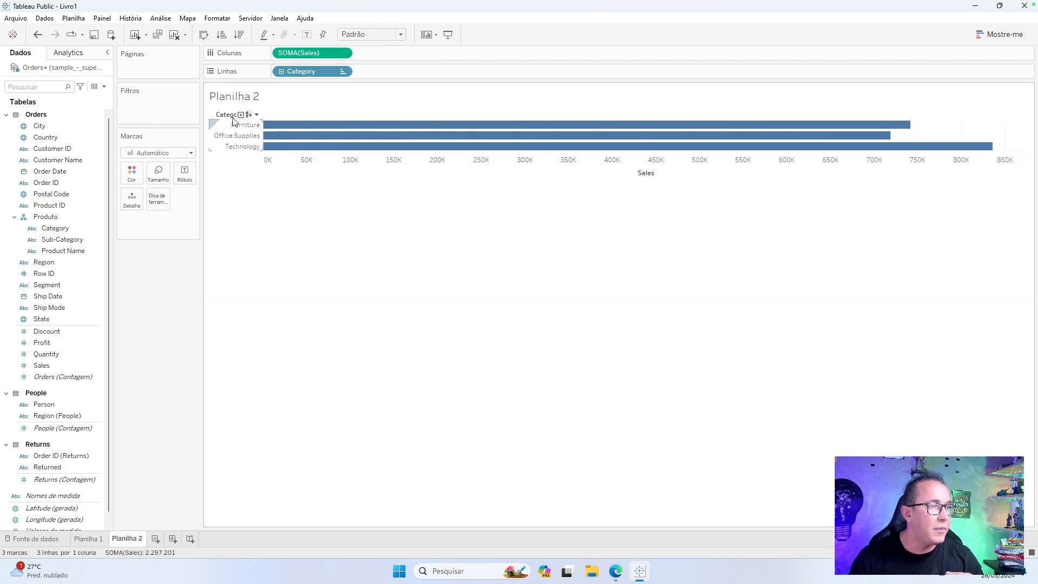
click(239, 34)
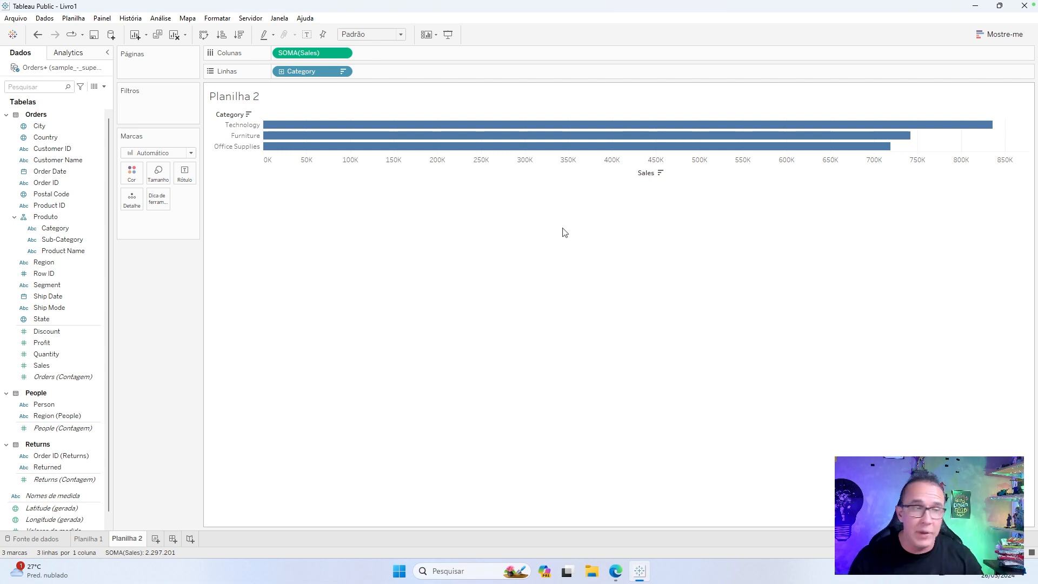
drag(305, 53, 184, 174)
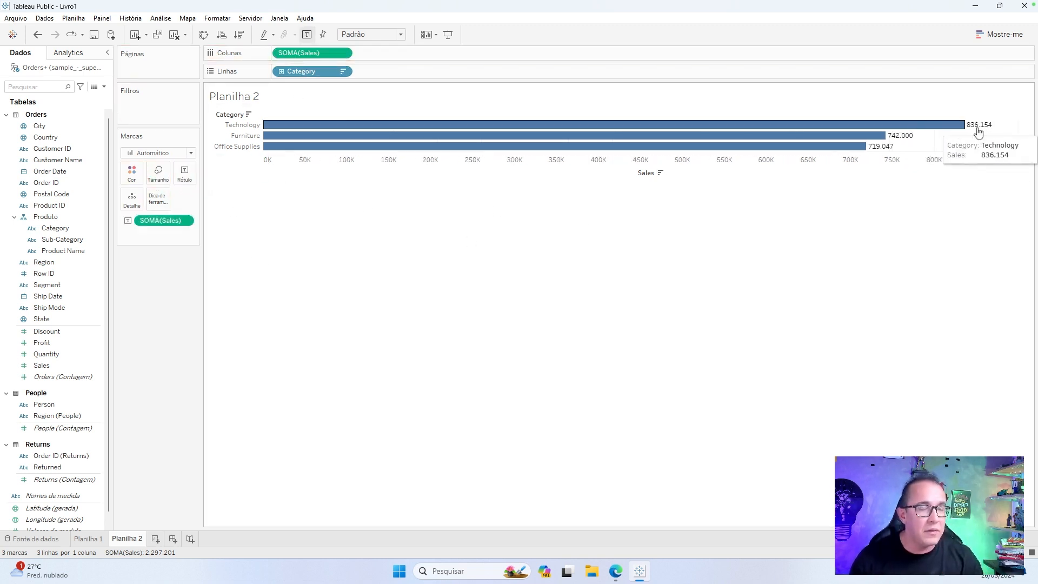
Create a new dashboard and show its available sheets and layout objects.
click(174, 540)
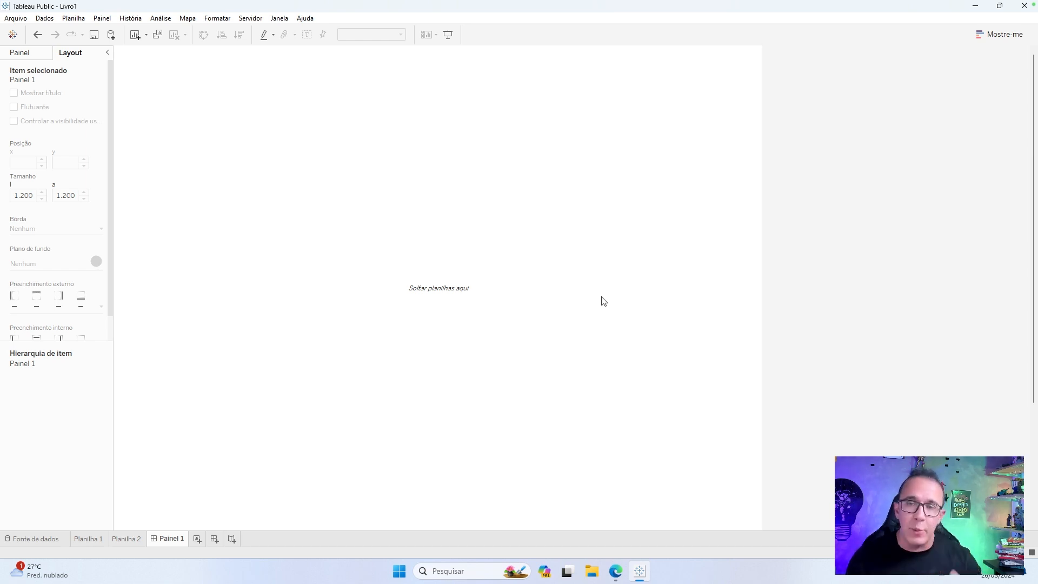
click(19, 54)
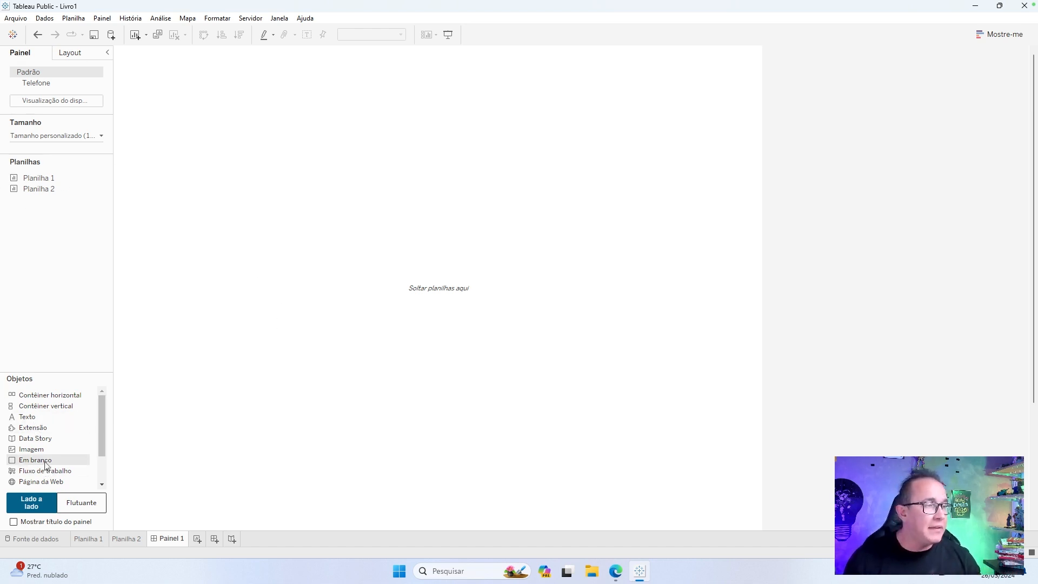
Try tiled blank and image objects in different areas of the dashboard, undoing the placement.
drag(46, 465, 566, 252)
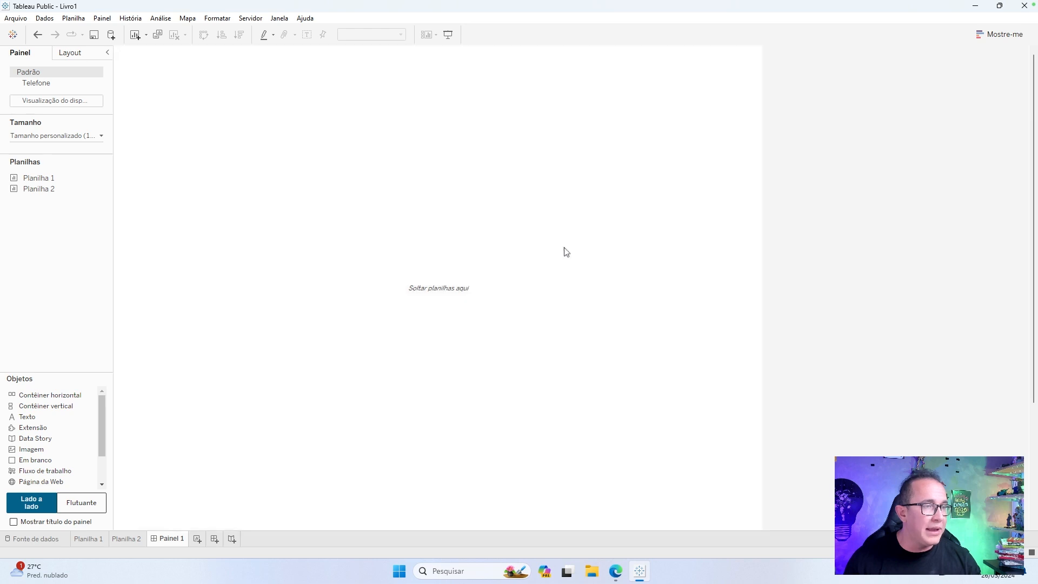
drag(32, 449, 663, 96)
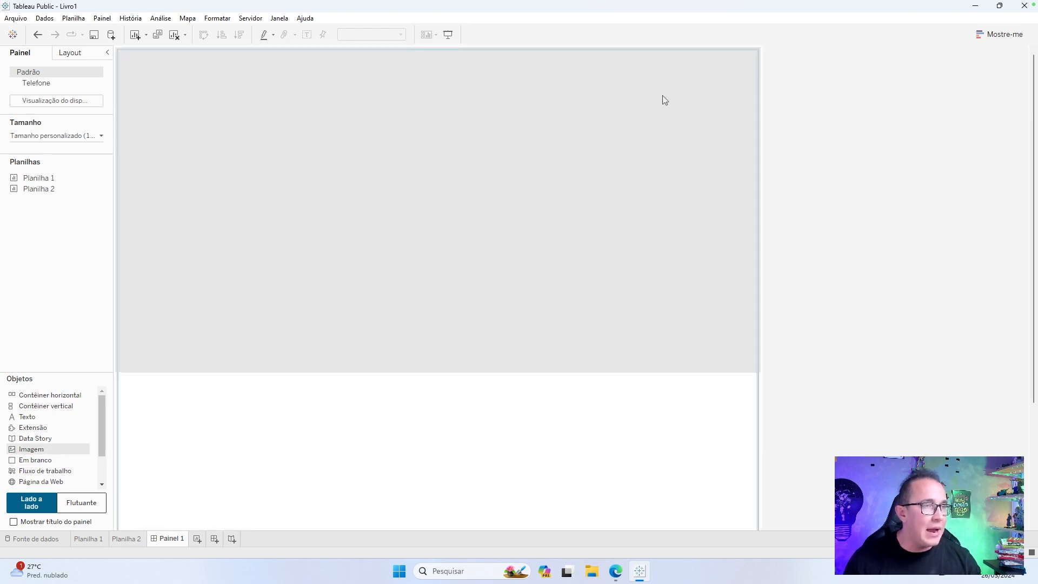
drag(325, 115, 649, 421)
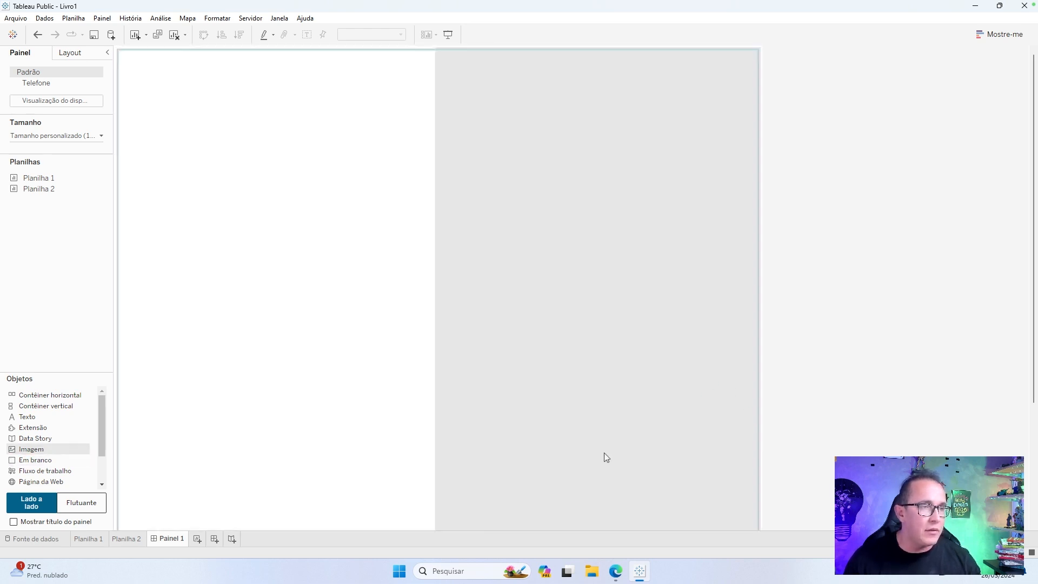
drag(605, 452, 660, 346)
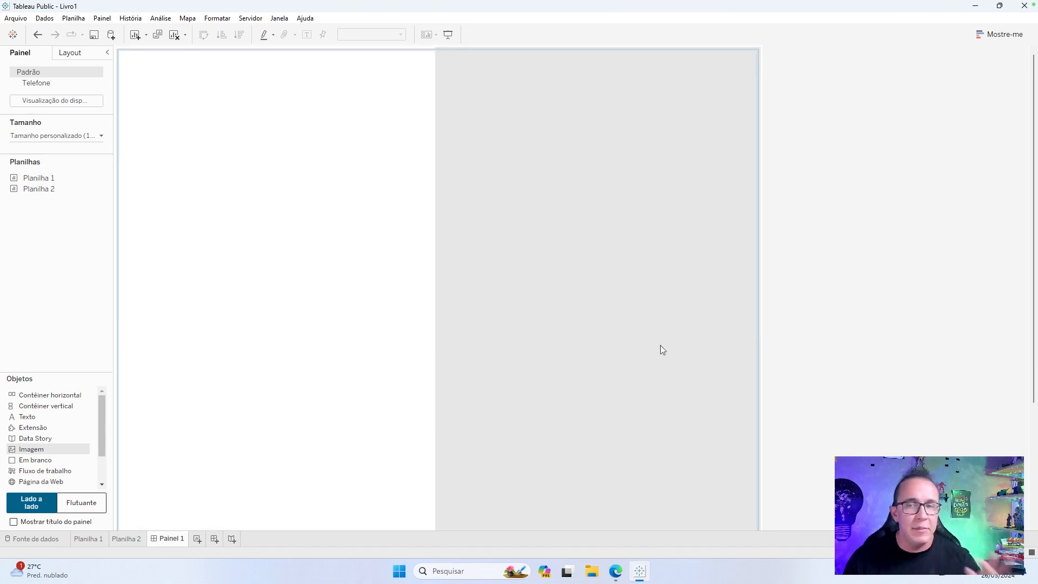
drag(610, 463, 857, 384)
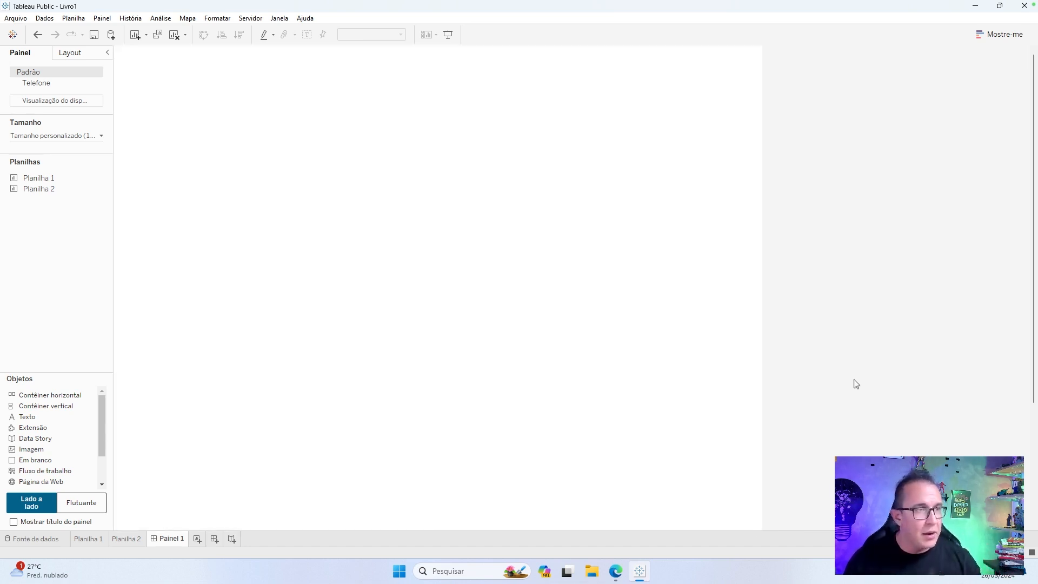
key(ctrl+z)
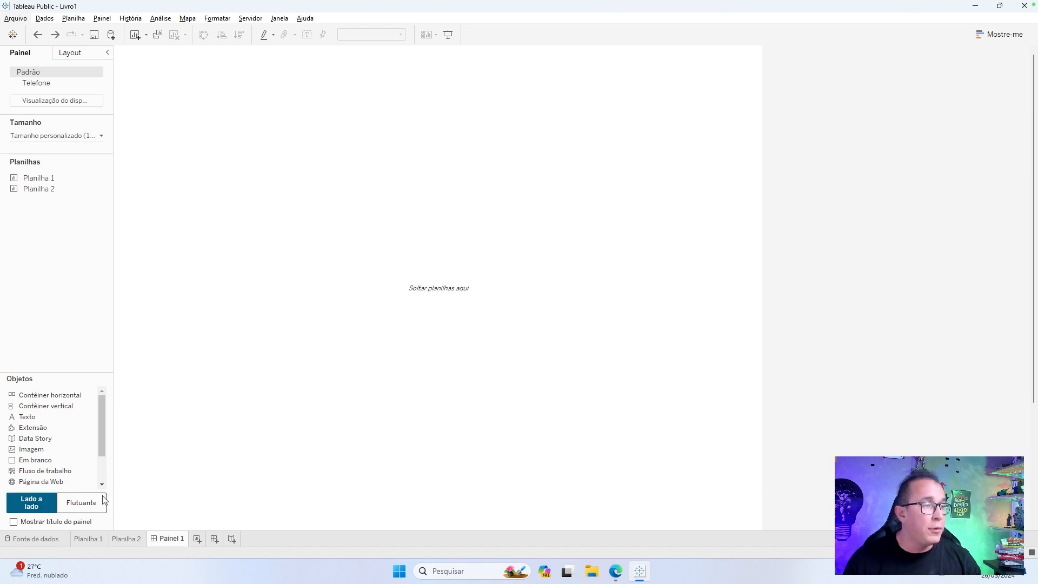
Try a floating image object and a floating vertical container on the dashboard, removing each one.
click(103, 501)
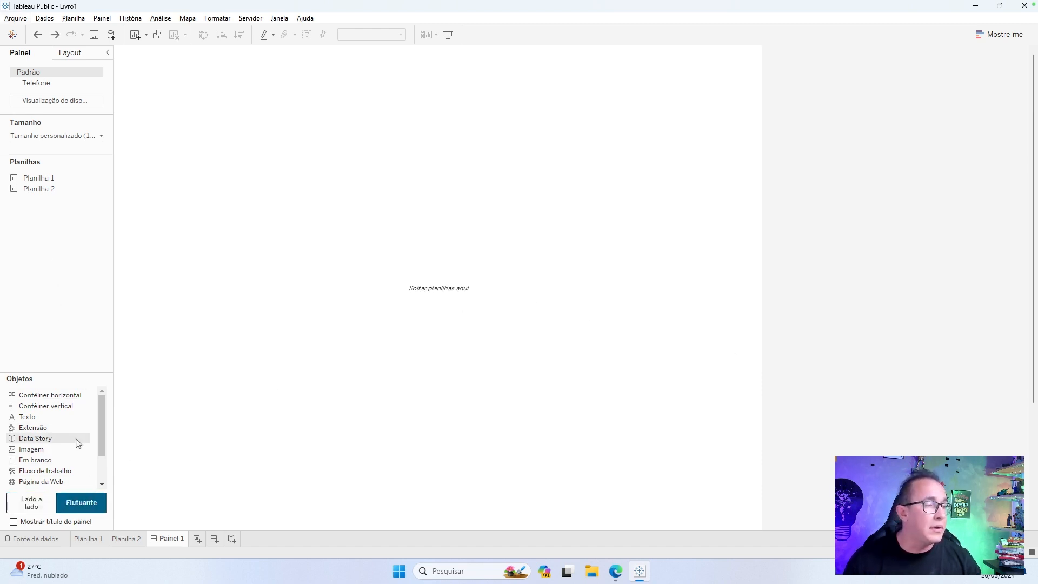
drag(32, 449, 417, 106)
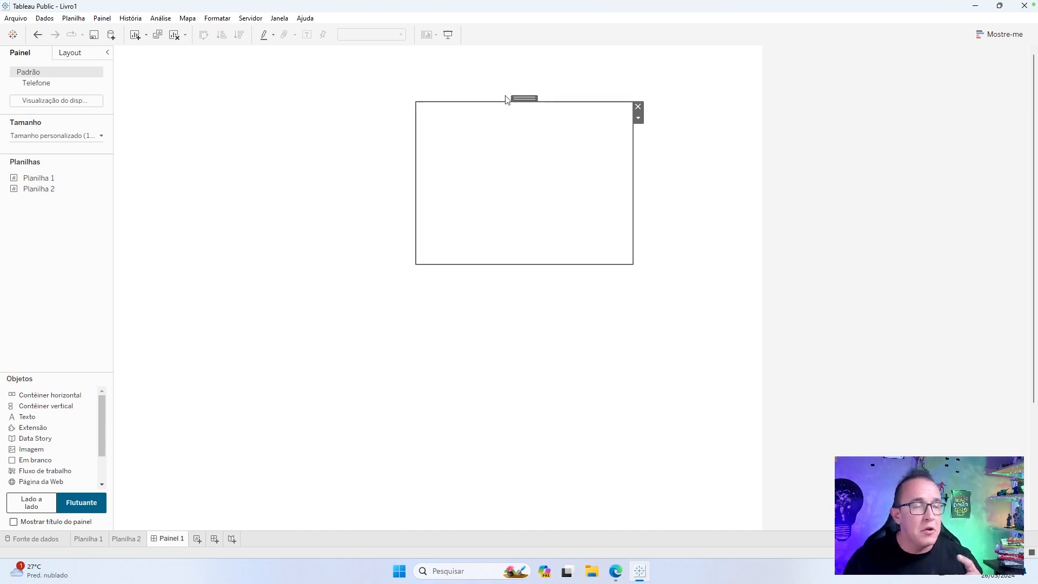
drag(523, 97, 227, 47)
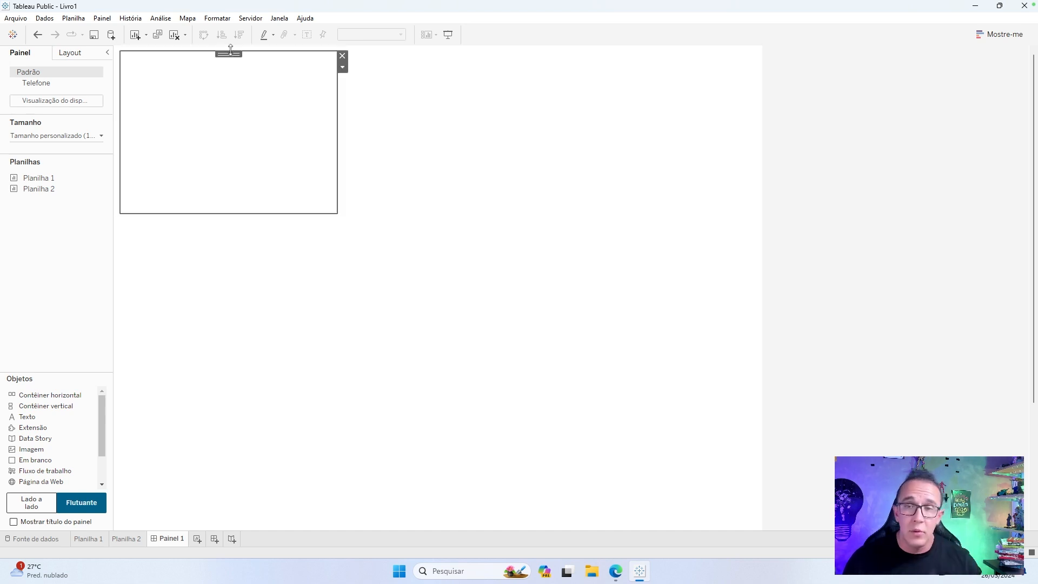
click(342, 61)
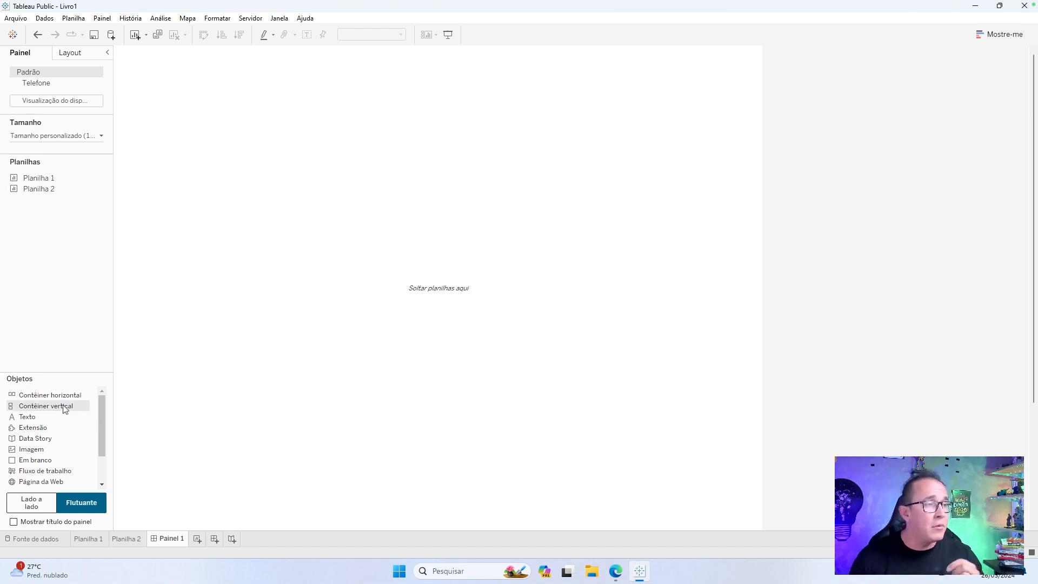
drag(64, 410, 379, 257)
key(ctrl+z)
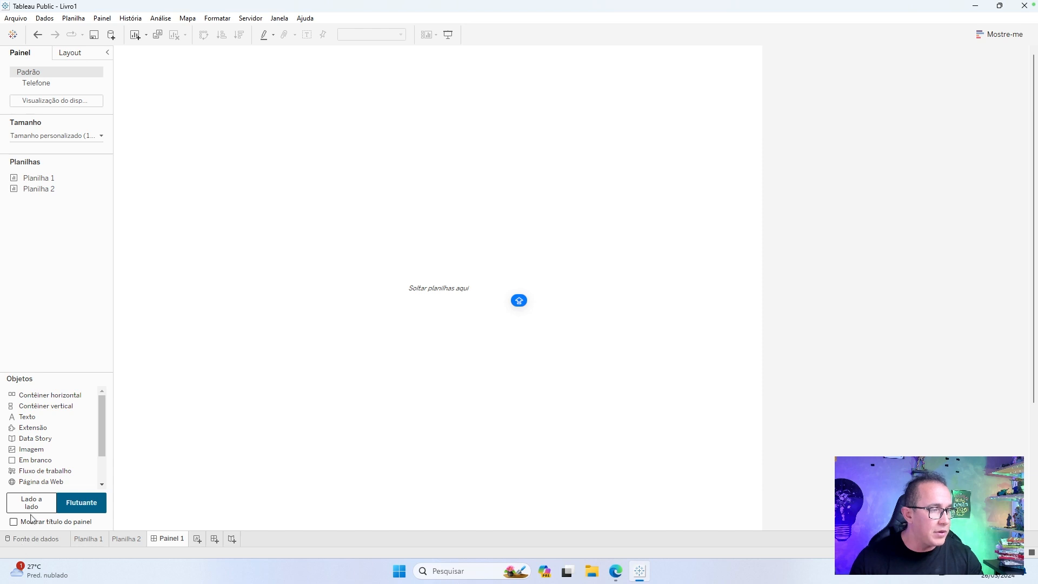
Switch object placement to tiled and add a vertical container holding a blank object to the dashboard.
click(31, 505)
drag(64, 409, 415, 343)
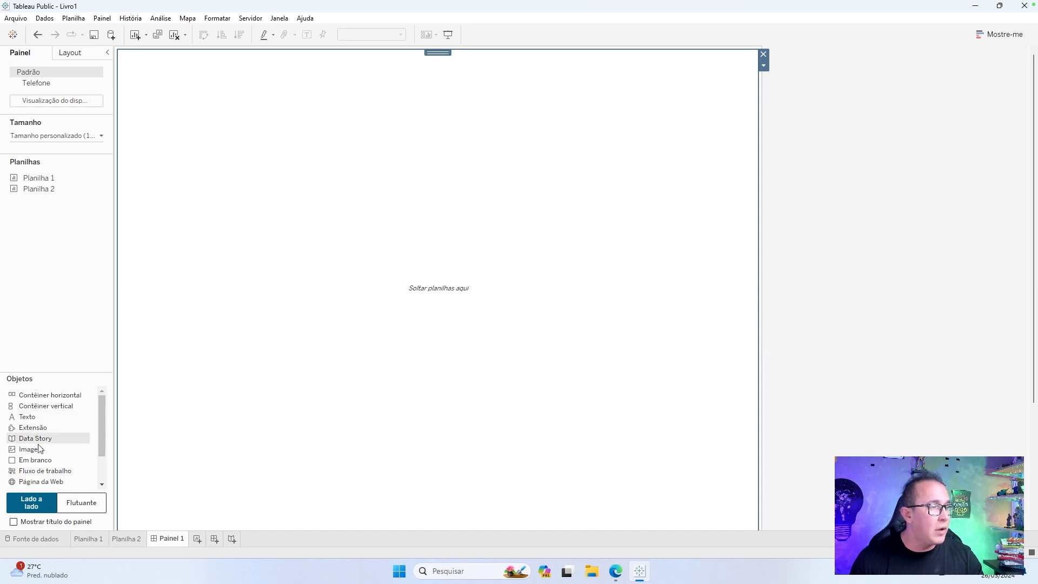
drag(35, 438, 274, 335)
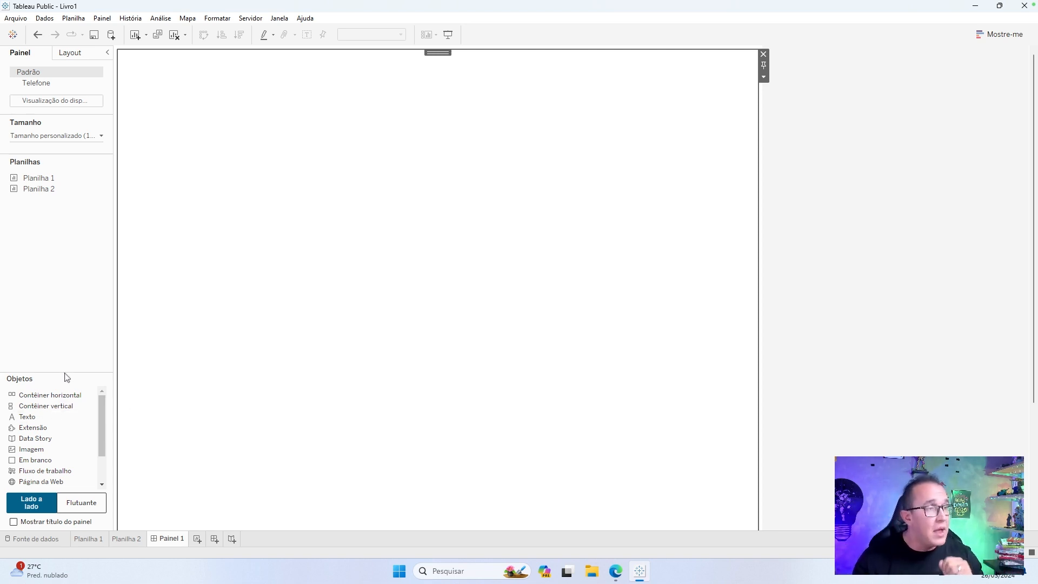
Add a horizontal container at the top of the dashboard's vertical container and set its height to 60 pixels.
drag(70, 397, 537, 113)
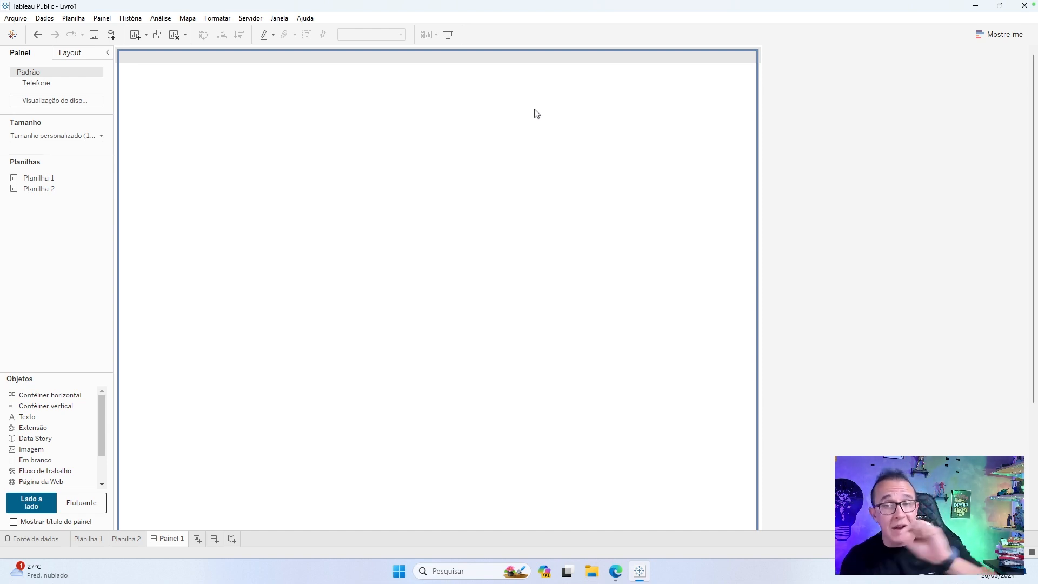
drag(537, 114, 535, 113)
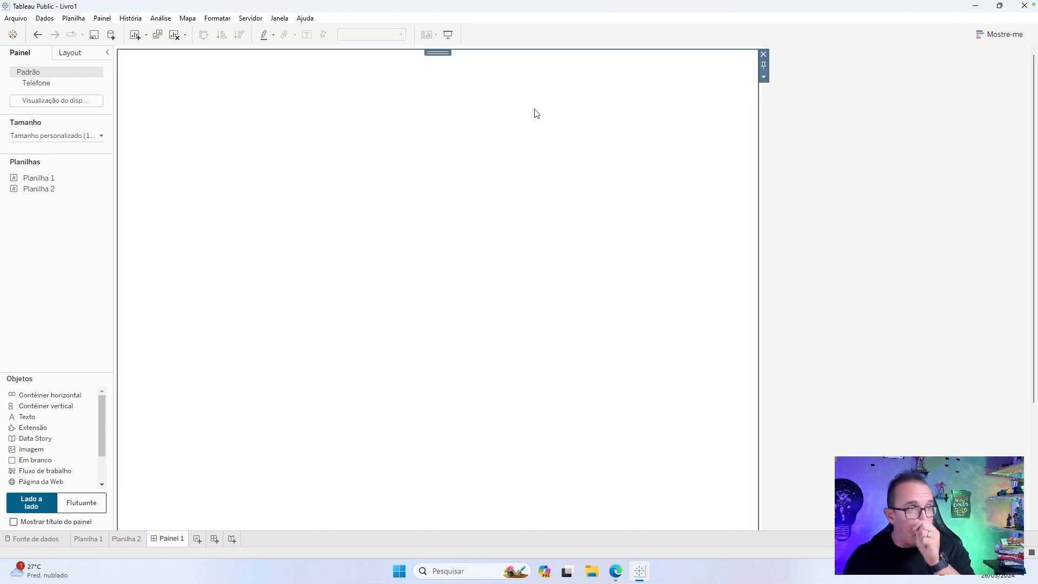
click(764, 77)
click(786, 151)
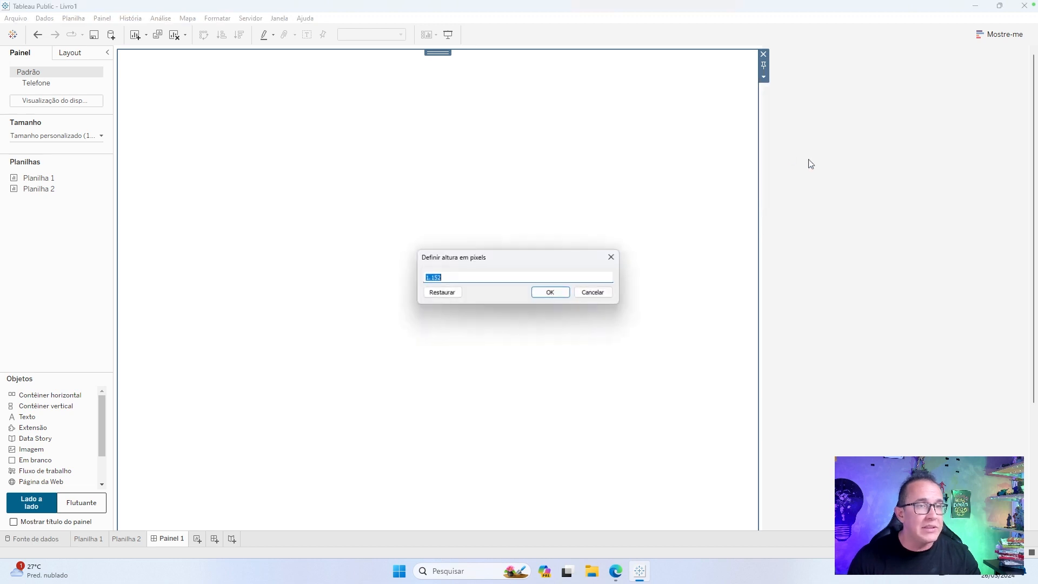
text(60)
key(Return)
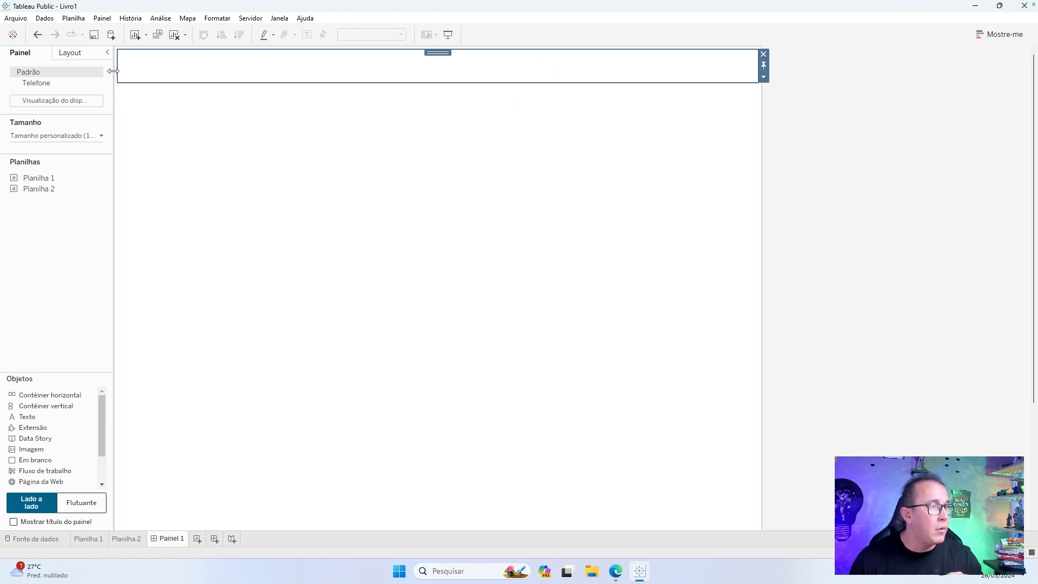
Fill the 60-pixel-high horizontal container's background with the saved custom blue.
click(88, 53)
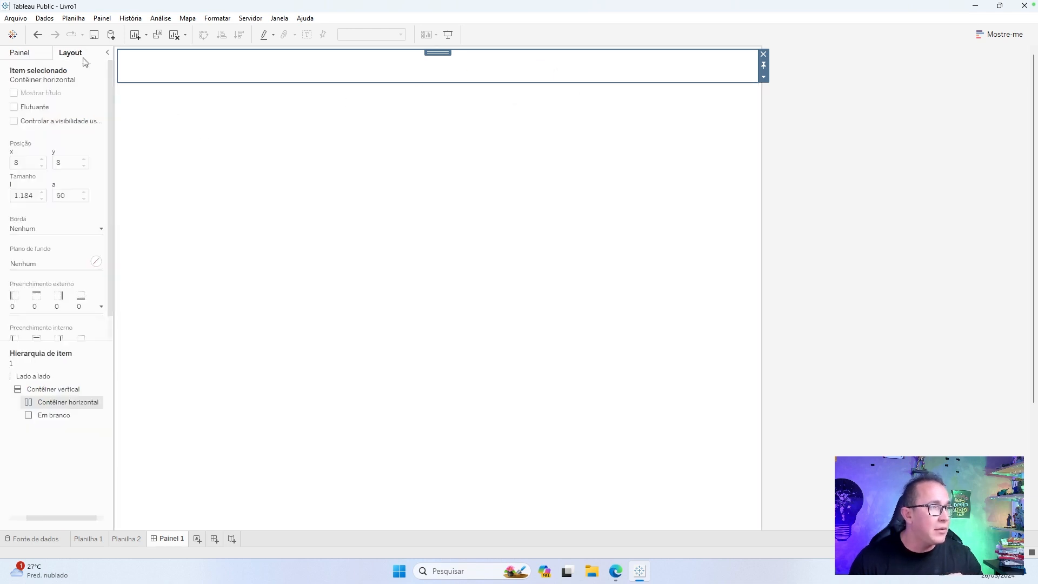
click(96, 261)
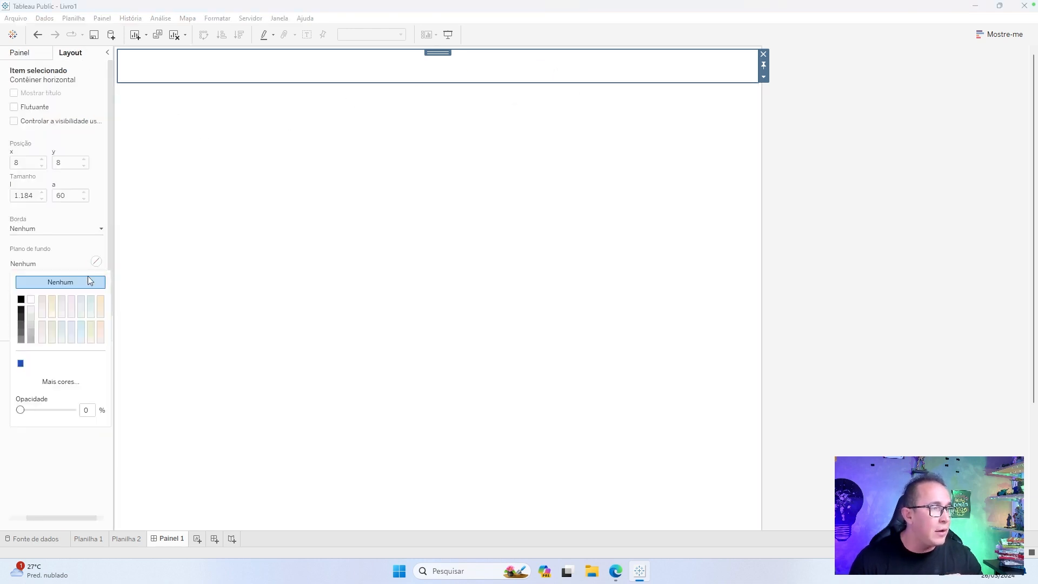
click(21, 363)
click(546, 181)
click(632, 62)
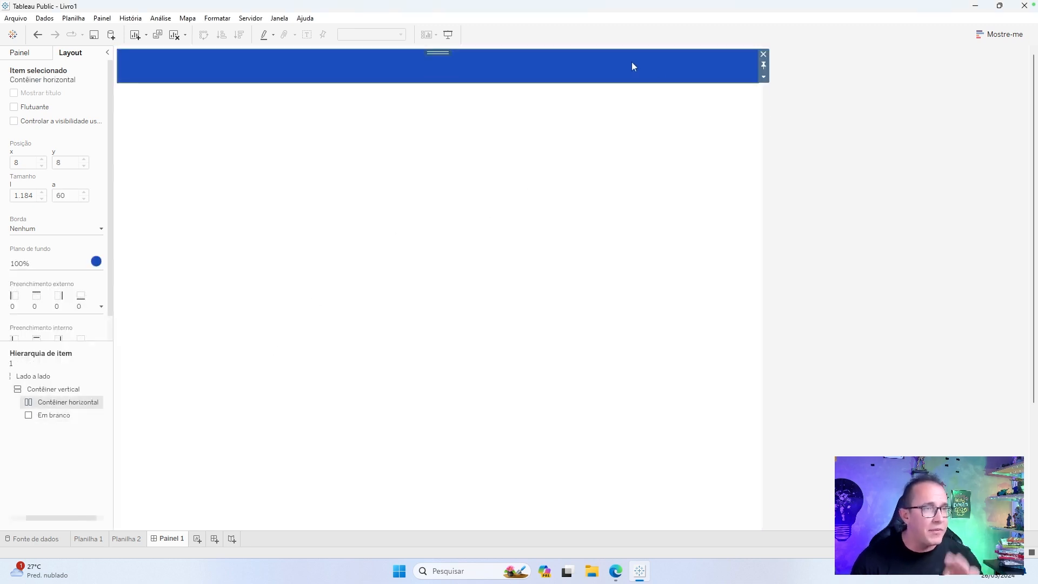
Add a text object reading "DASHBOARD EXEMPLO" inside the blue horizontal container.
click(16, 52)
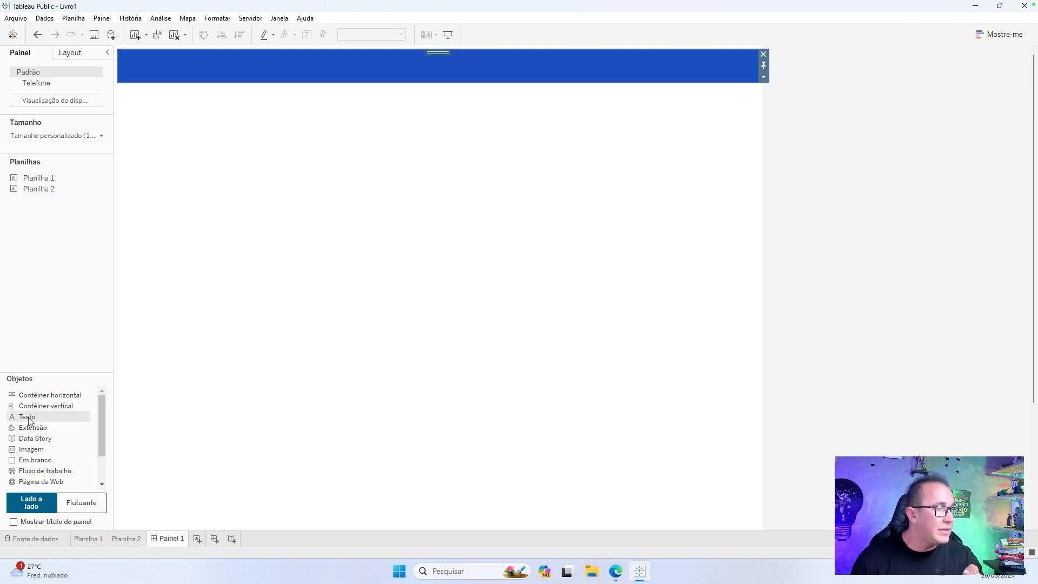
drag(27, 418, 717, 69)
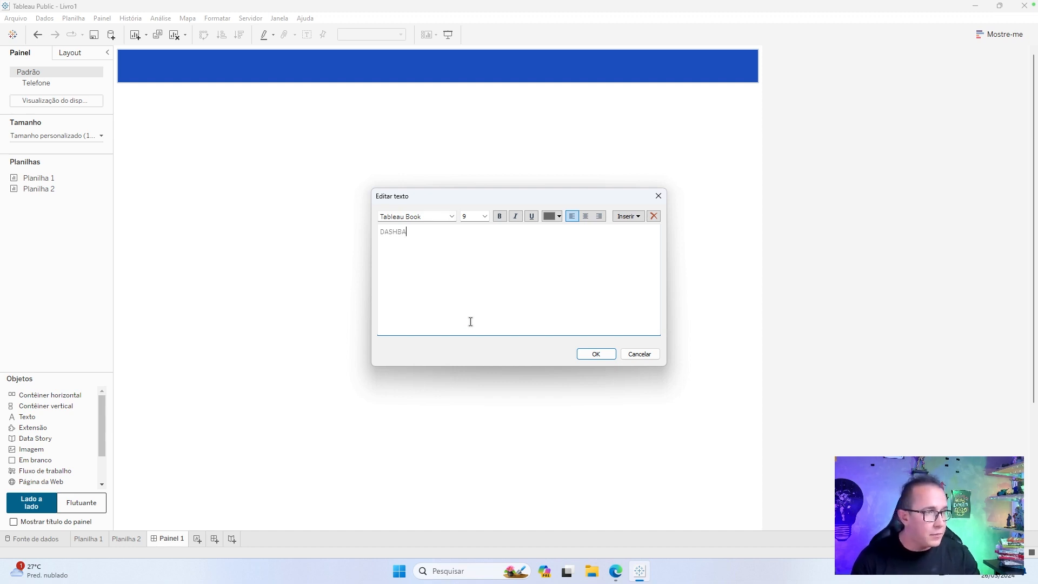
text(DASHBOARD EXEMPLO)
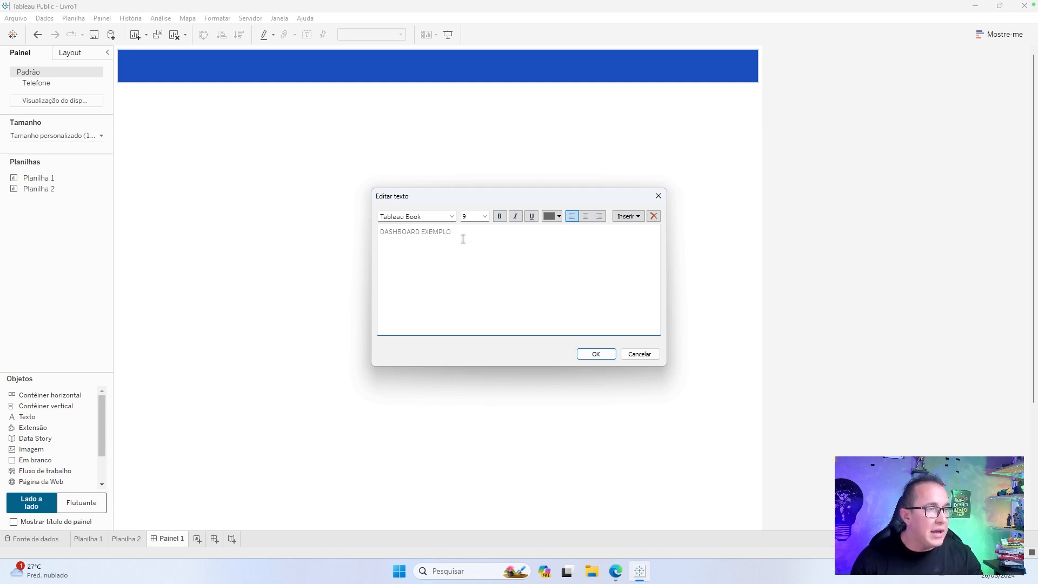
Format the header text as Tableau Bold, size 16, bold and white, and apply it to the dashboard.
key(ctrl+a)
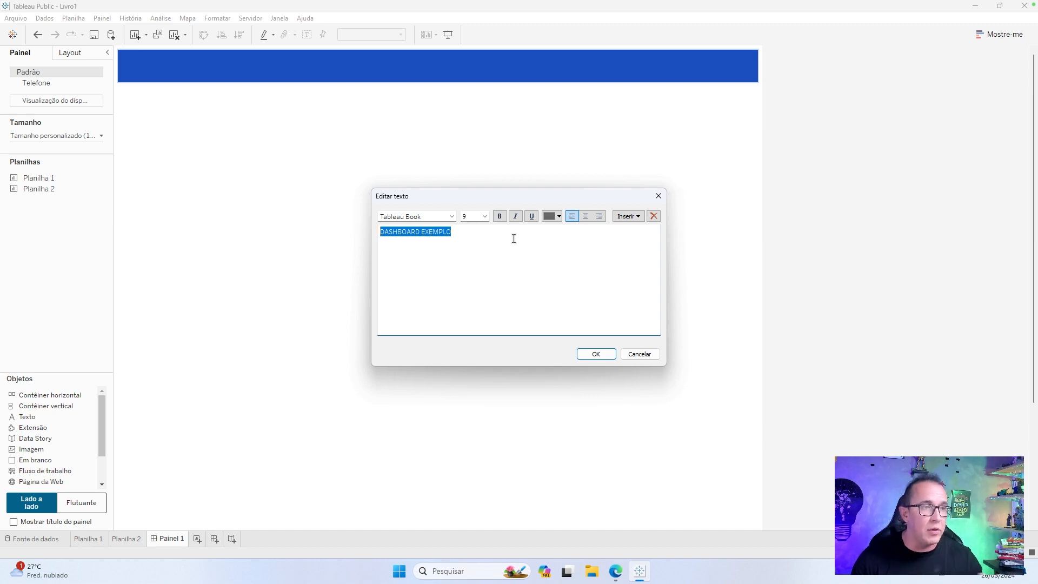
click(451, 217)
click(442, 231)
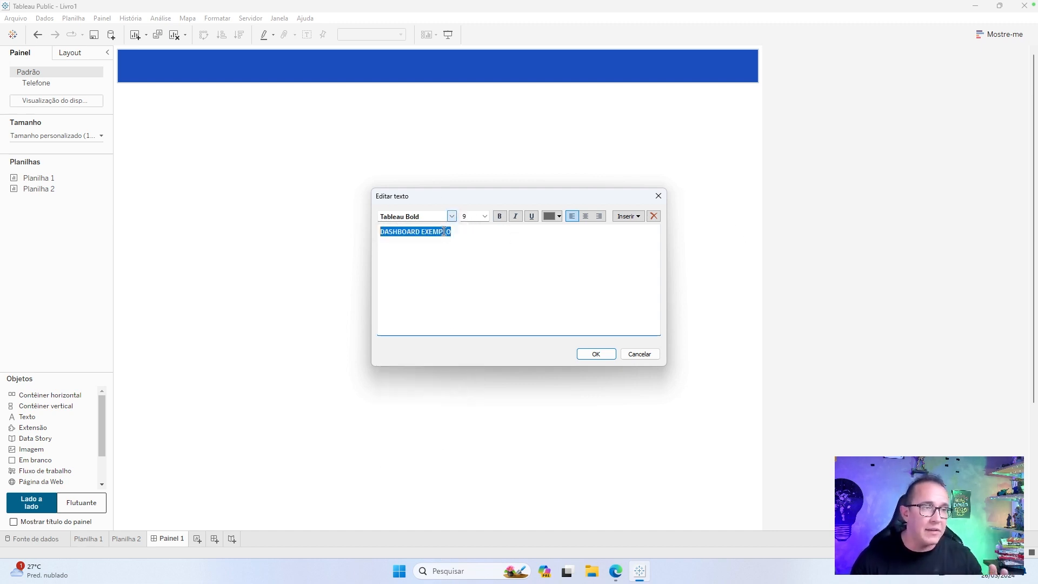
click(484, 216)
click(476, 274)
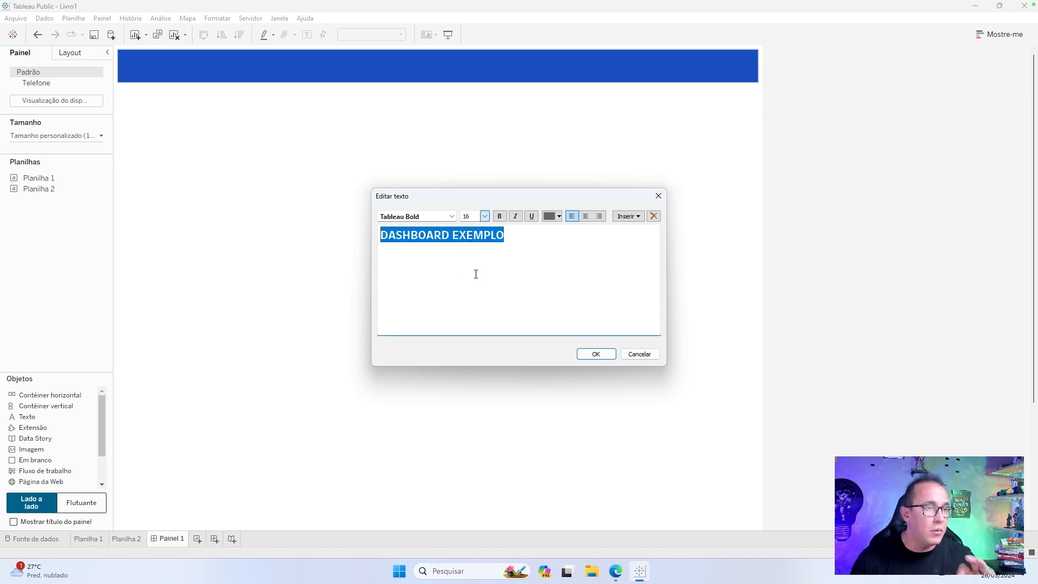
click(499, 216)
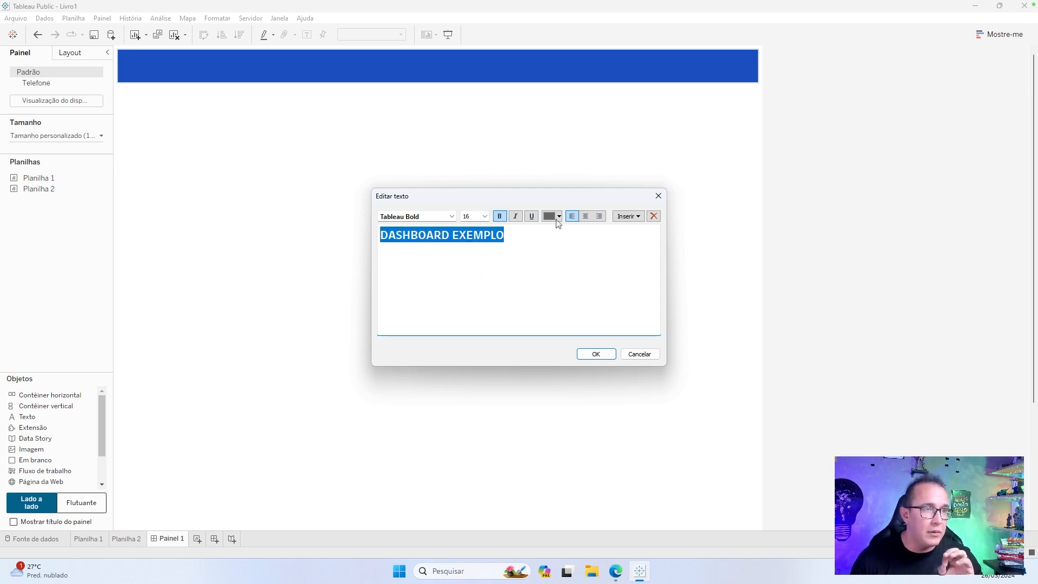
click(557, 220)
click(561, 230)
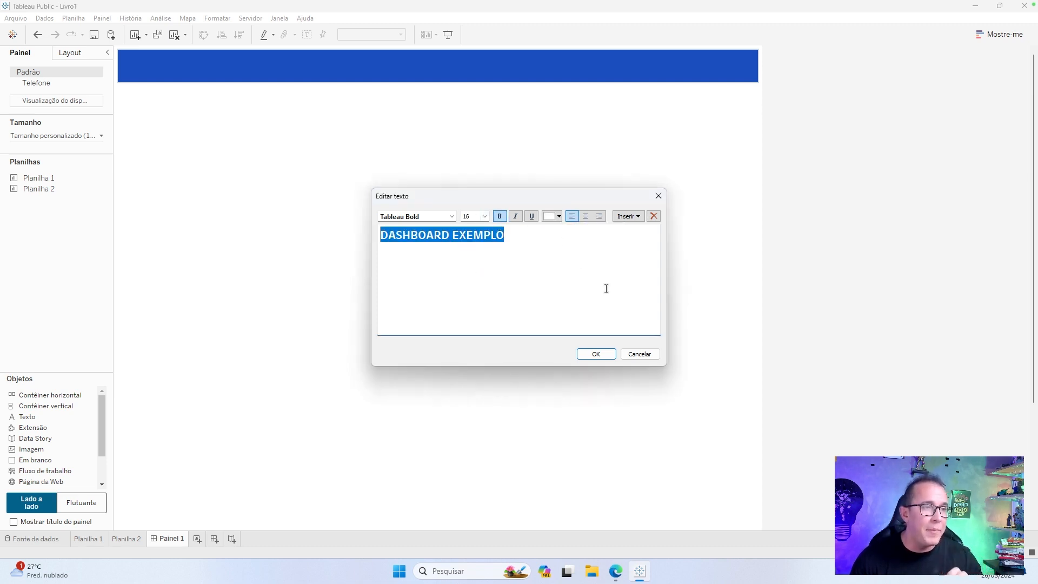
click(596, 354)
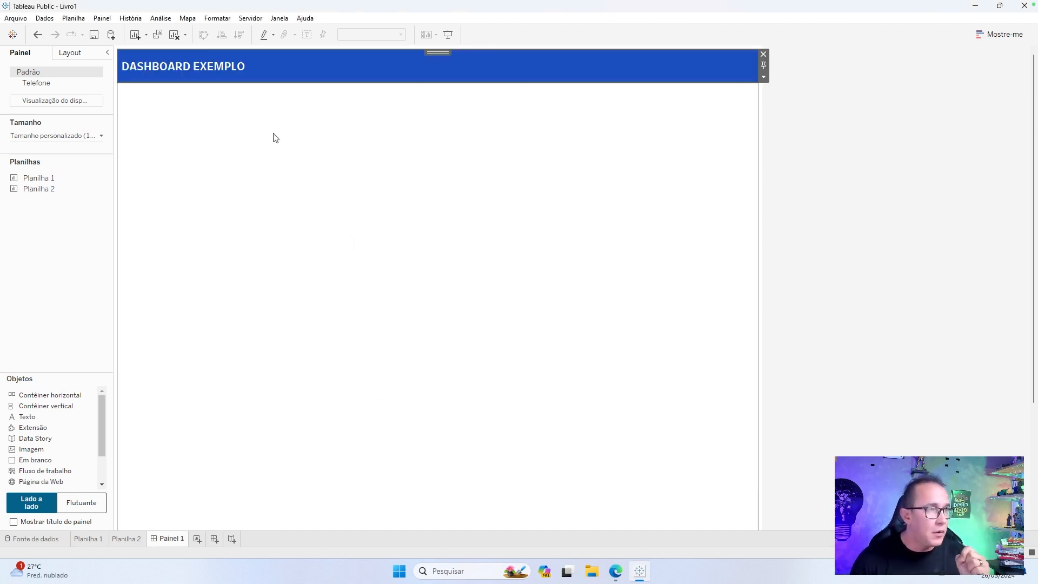
click(184, 66)
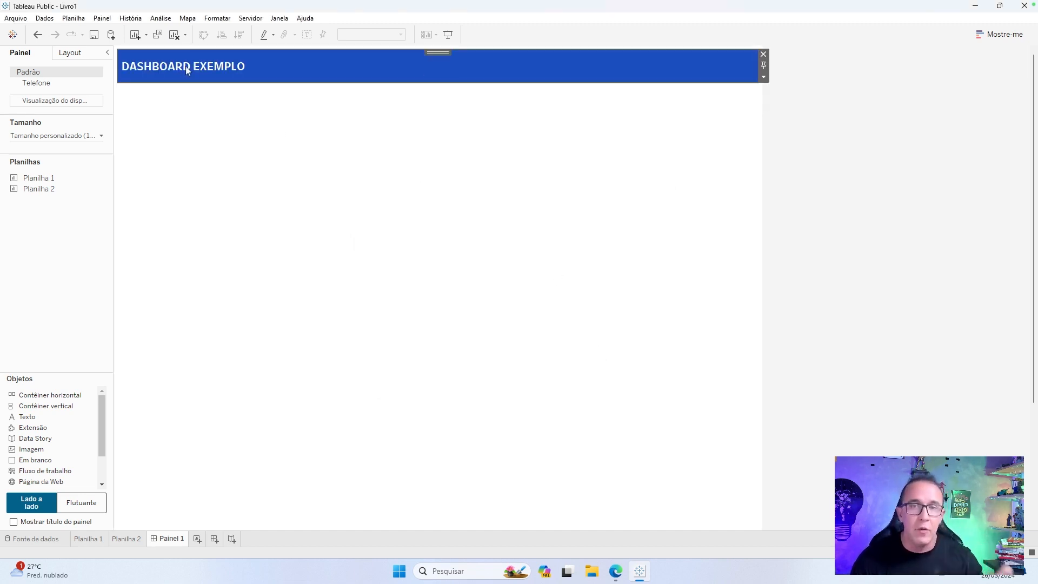
click(860, 205)
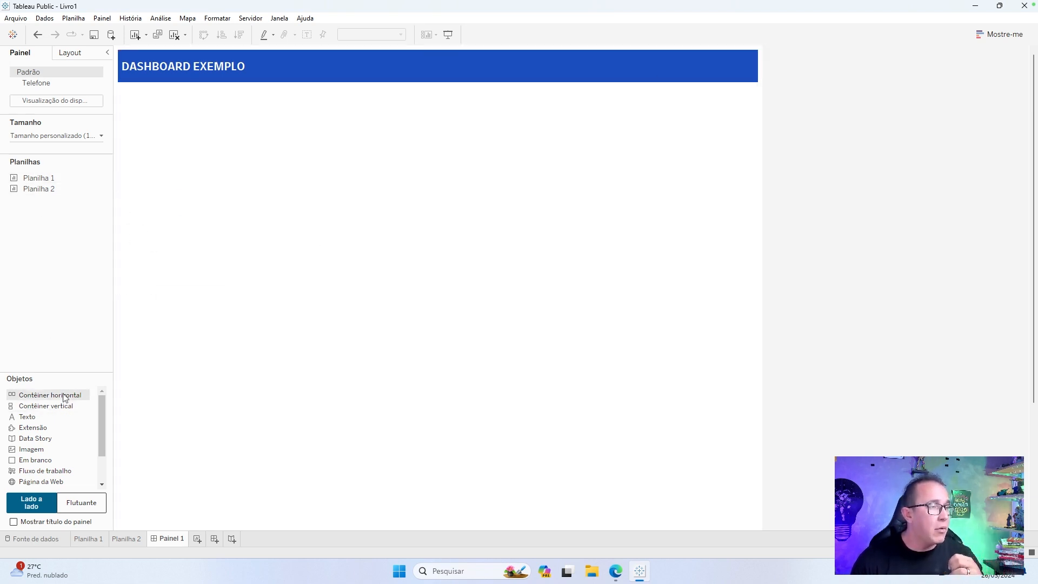
Add a horizontal container below the blue header and place Planilha 1 and Planilha 2 side by side in it.
drag(64, 397, 305, 169)
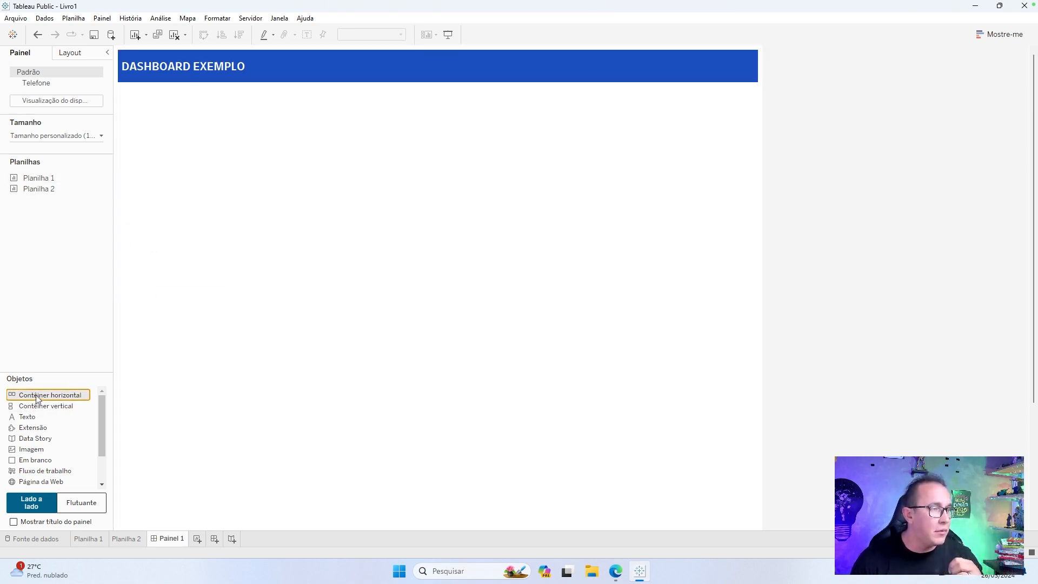
drag(43, 395, 383, 145)
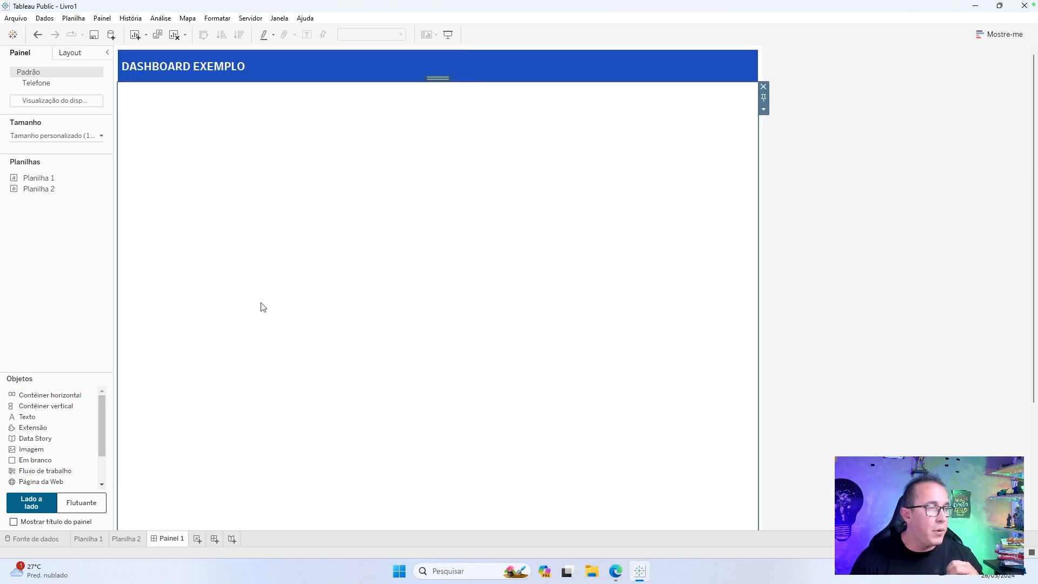
drag(83, 183, 269, 163)
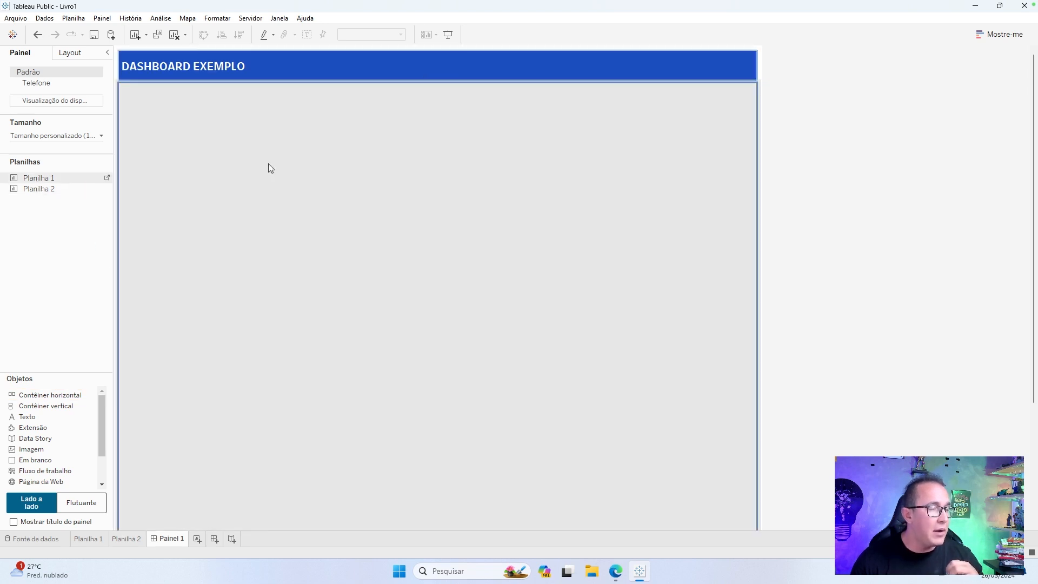
double_click(68, 180)
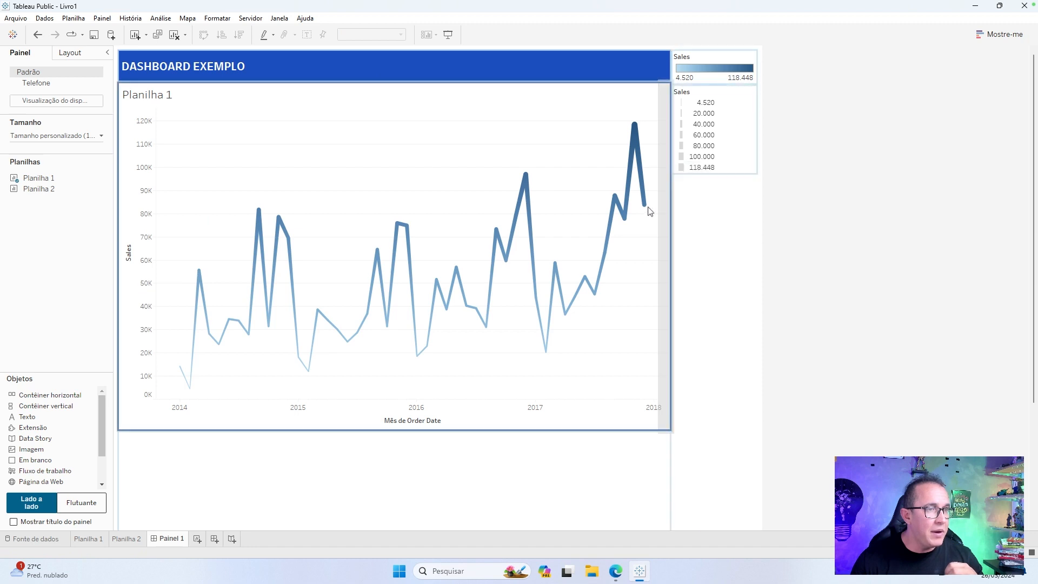
drag(528, 218, 497, 218)
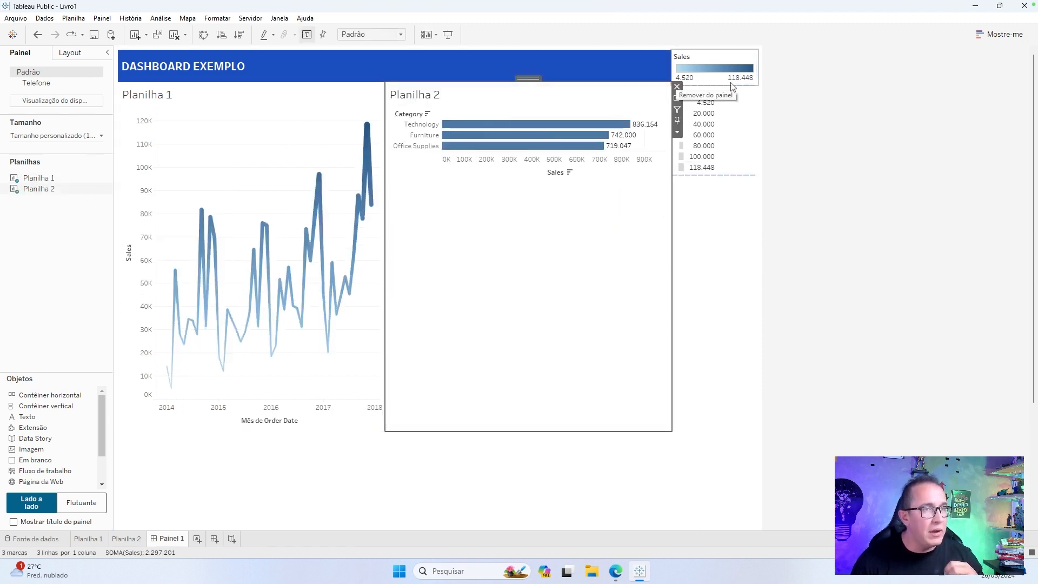
Remove the Sales size legend and move the Sales color legend between Planilha 1 and Planilha 2.
click(751, 96)
click(763, 90)
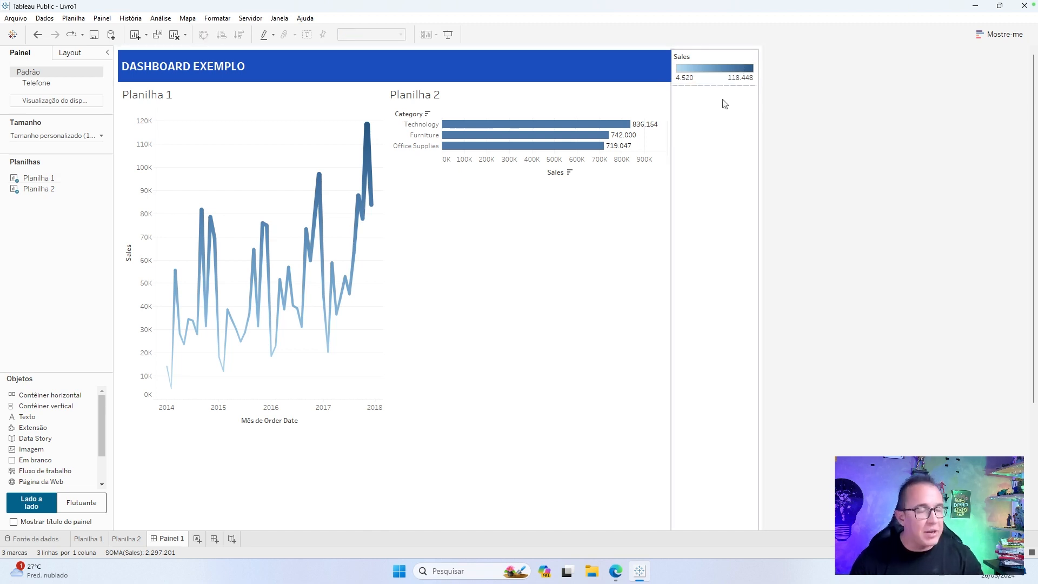
drag(725, 59, 389, 359)
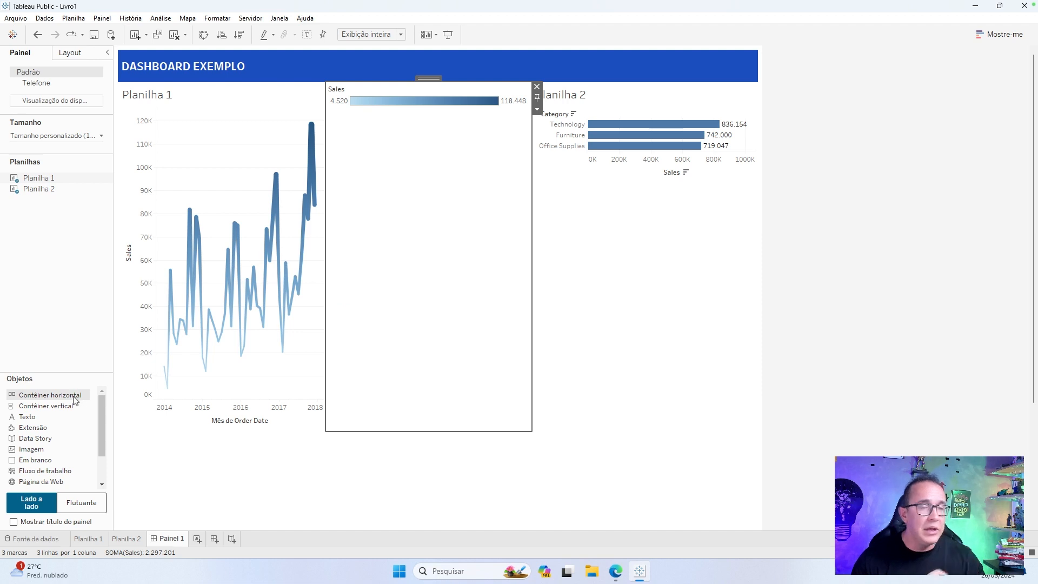
click(855, 361)
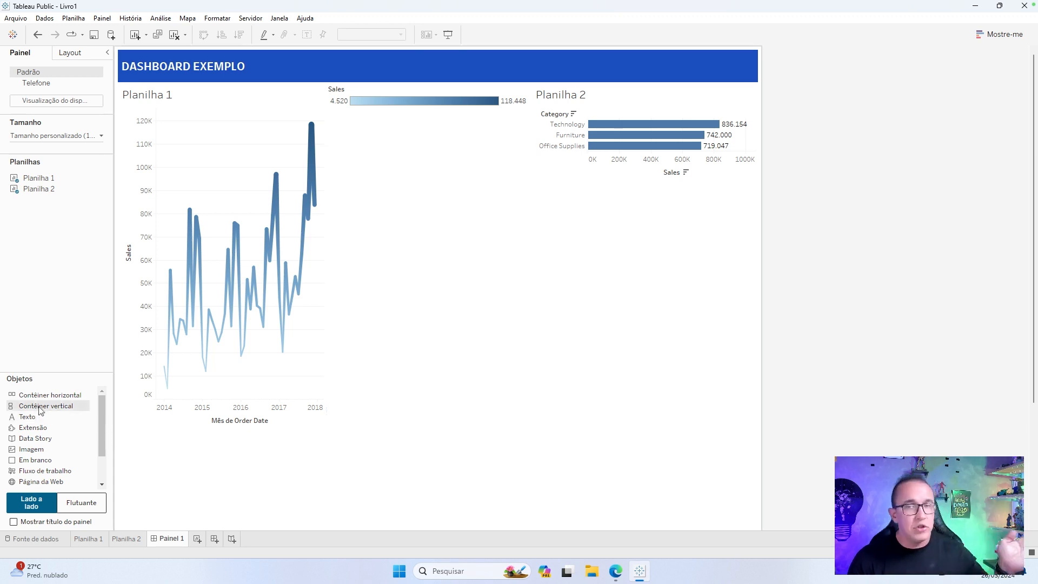
Add a vertical container to the left of the sheets and stack Planilha 1 above the Sales color legend inside it.
drag(38, 394, 195, 273)
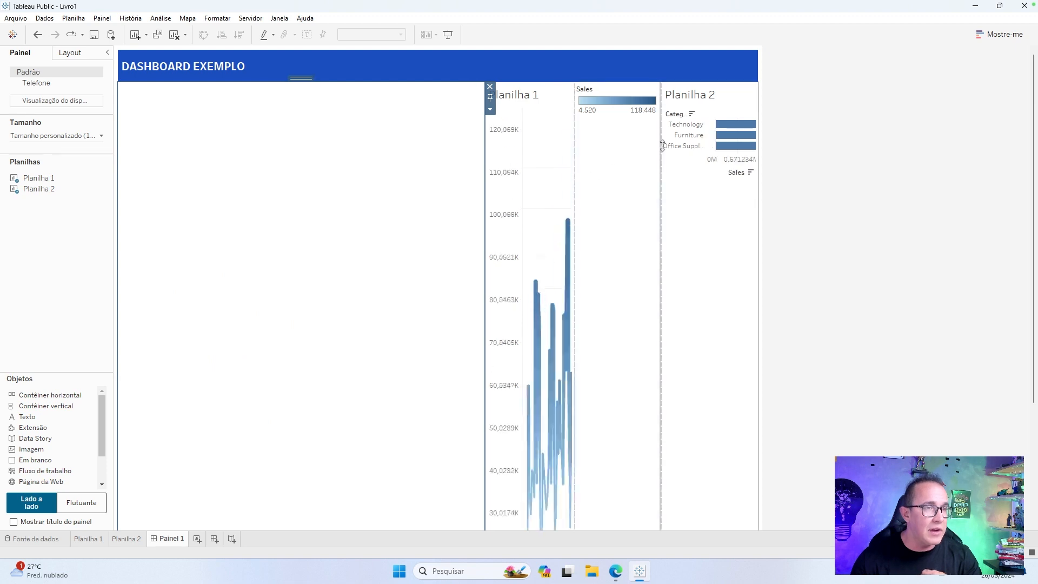
click(612, 154)
drag(616, 77, 364, 197)
click(435, 96)
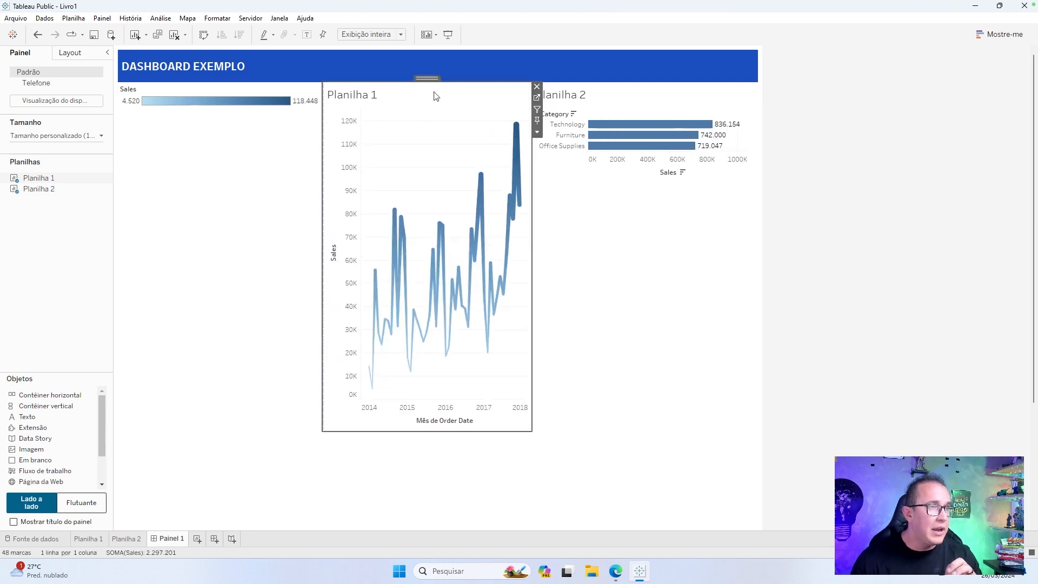
mouse_move(427, 78)
mouse_down()
mouse_move(277, 102)
mouse_move(292, 100)
mouse_move(229, 94)
mouse_move(229, 116)
mouse_up()
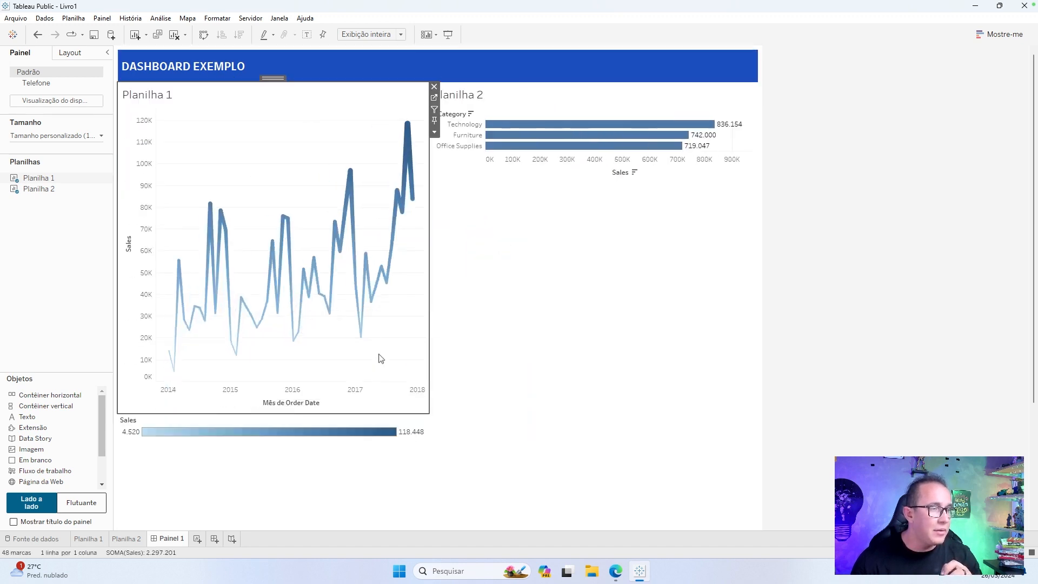
click(463, 334)
Select the horizontal container holding both sheets and reduce its fixed height so it fills about half of the visible canvas.
click(381, 114)
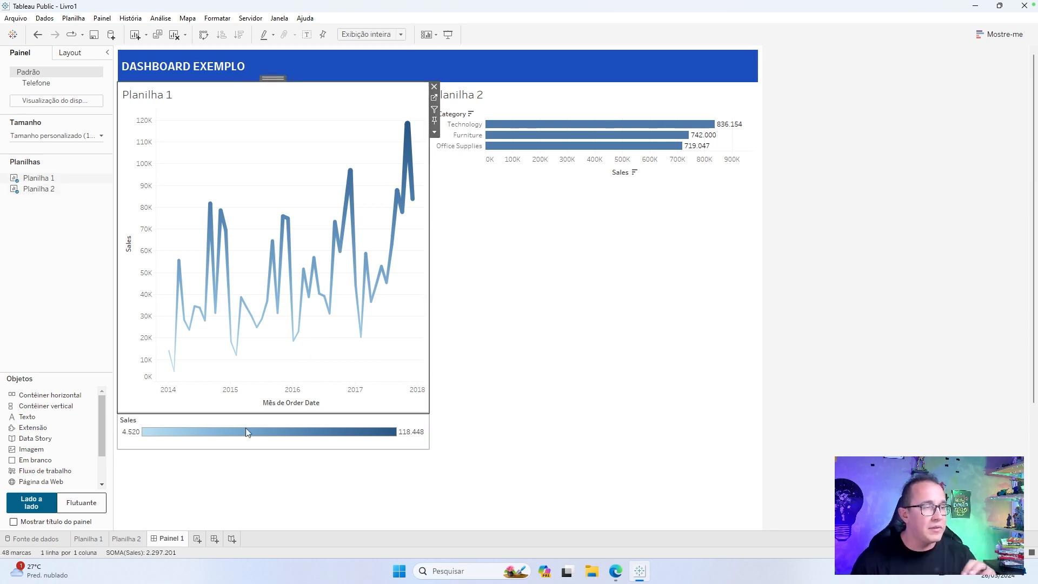
double_click(269, 77)
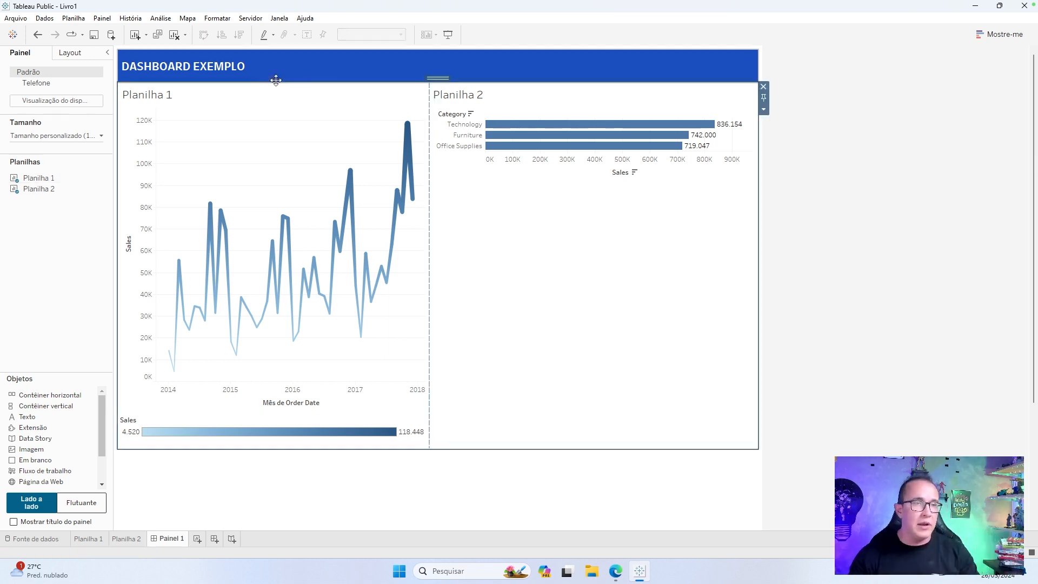
mouse_move(593, 136)
click(763, 109)
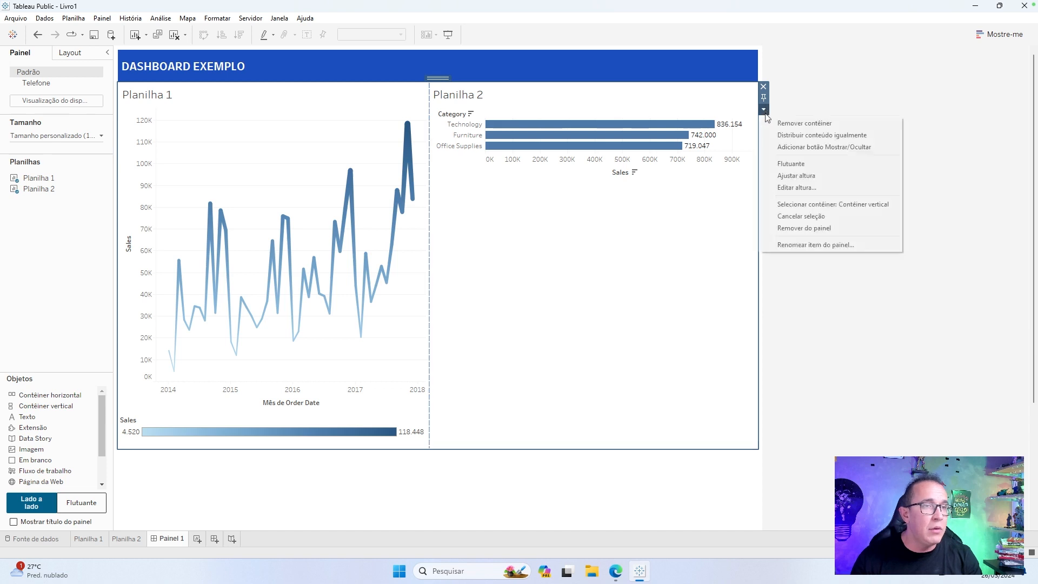
click(809, 188)
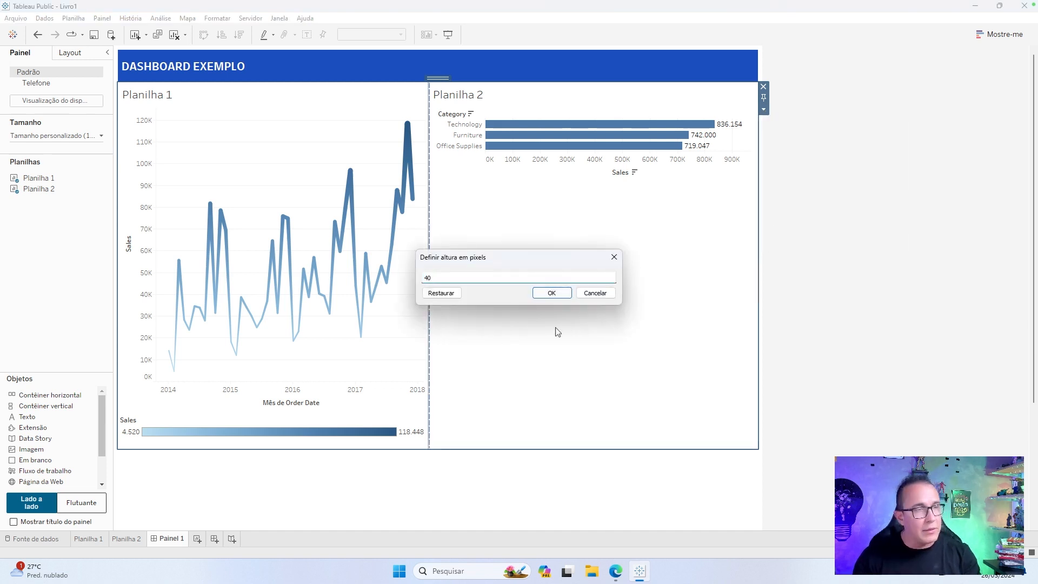
key(Return)
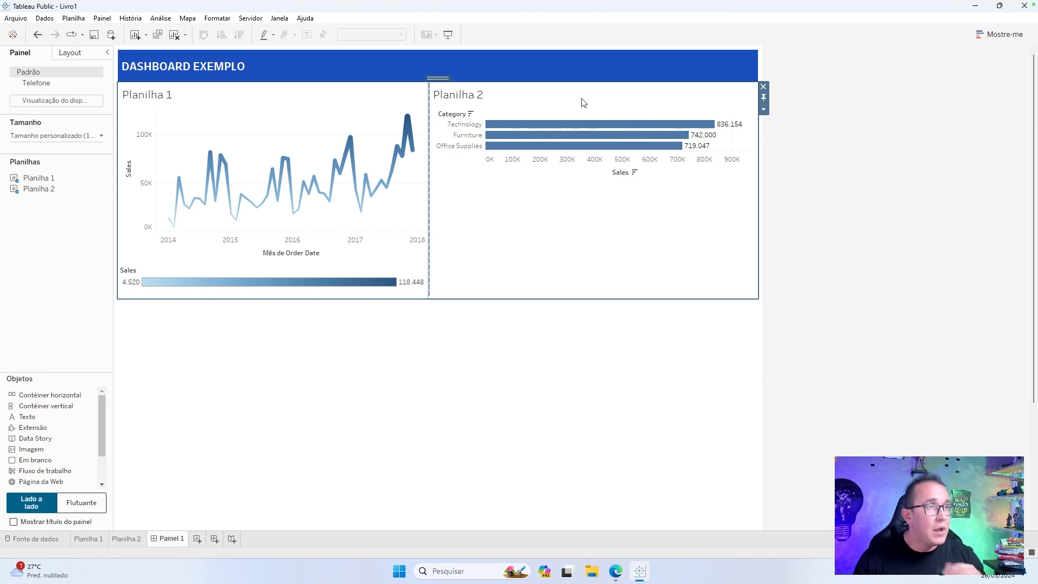
click(718, 253)
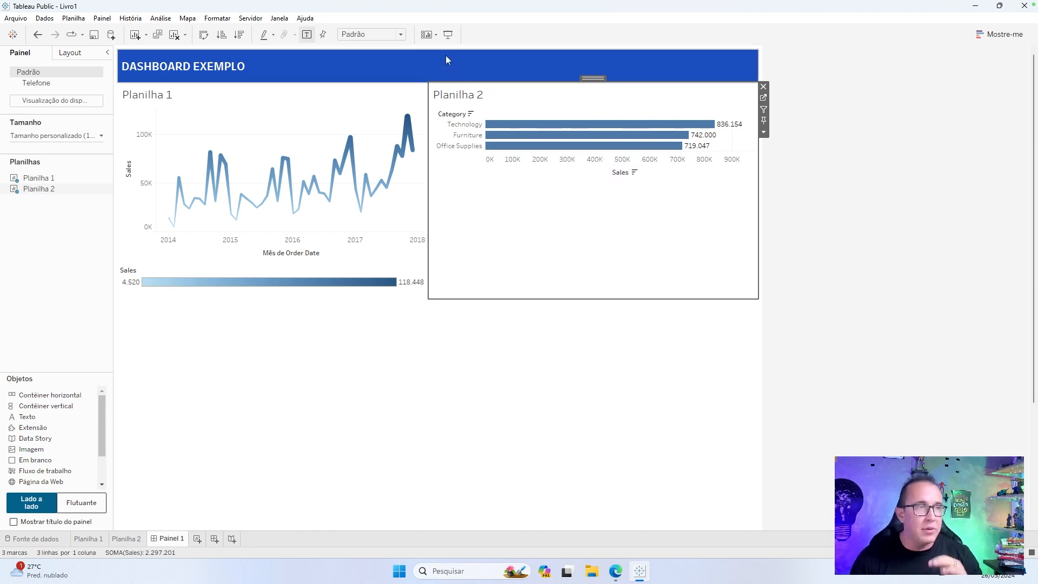
Set Planilha 2 to the Exibição inteira fit, and try expanding its Category level to Sub-Category before undoing the expansion.
click(374, 35)
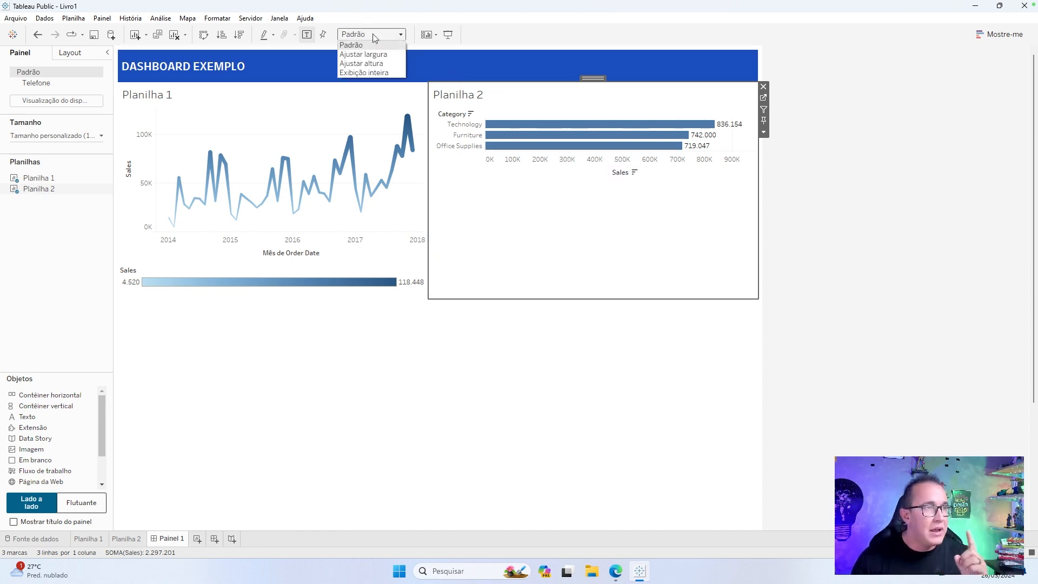
click(385, 71)
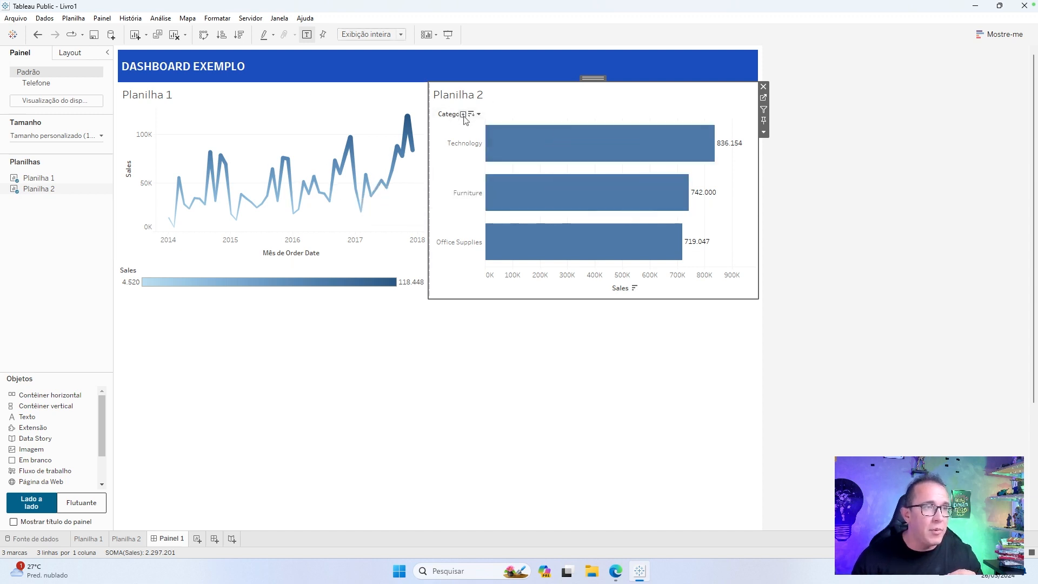
click(463, 114)
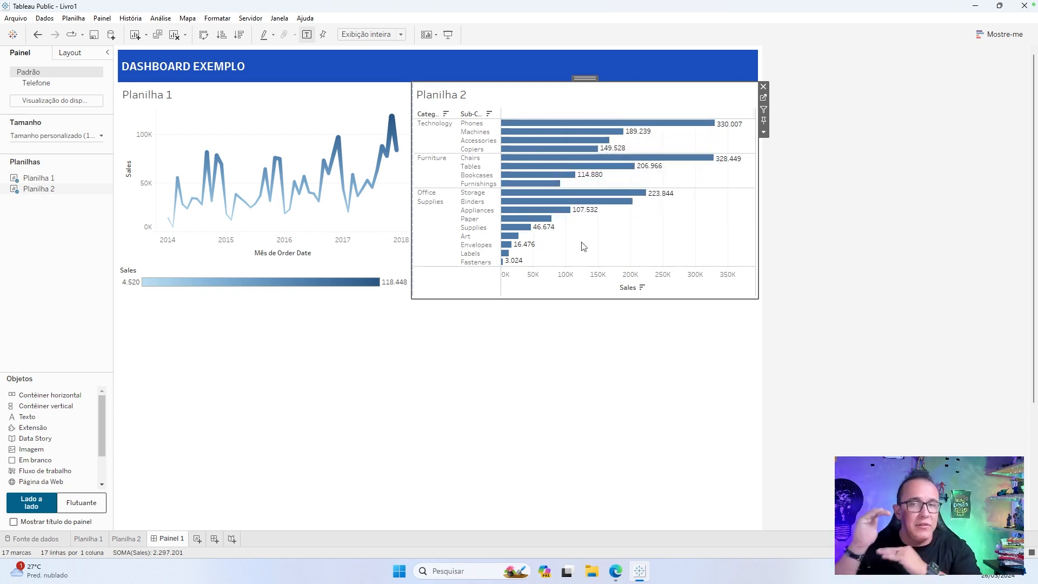
key(ctrl+z)
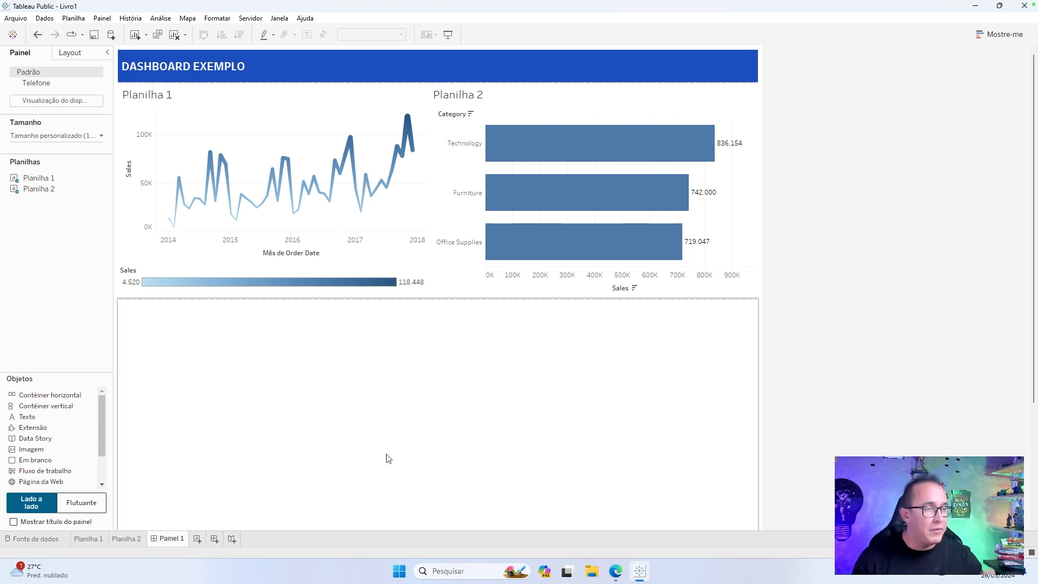
Create a new worksheet, plot the Country field on a map, and set the mark type to Mapa.
click(201, 536)
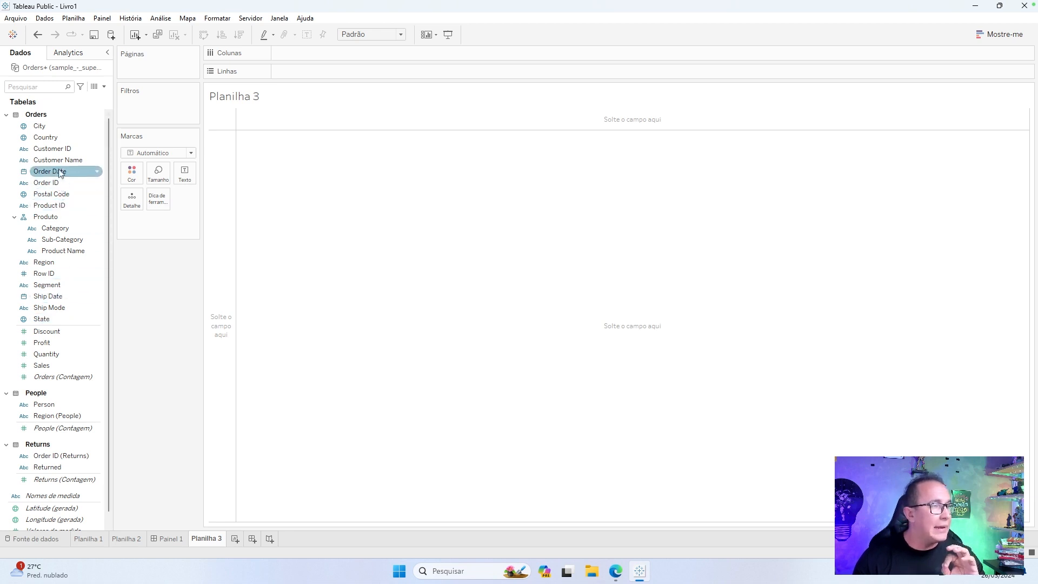
drag(53, 137, 681, 369)
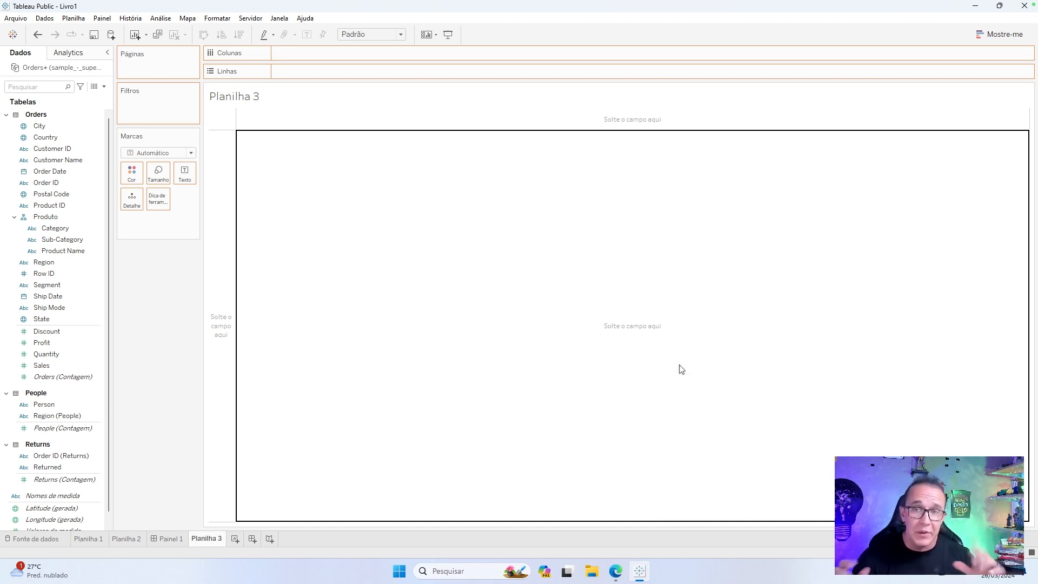
drag(681, 370, 681, 369)
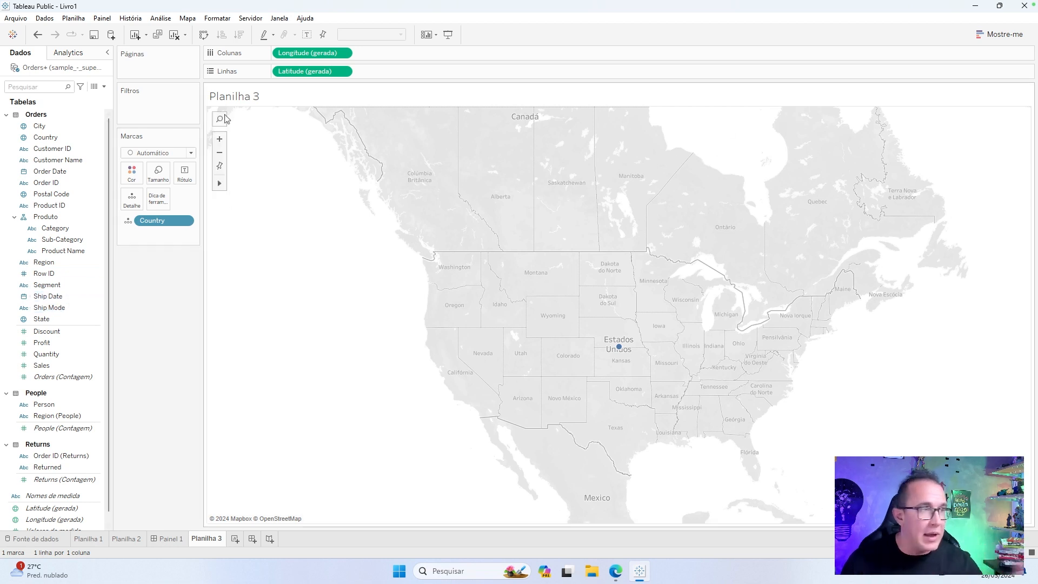
click(185, 153)
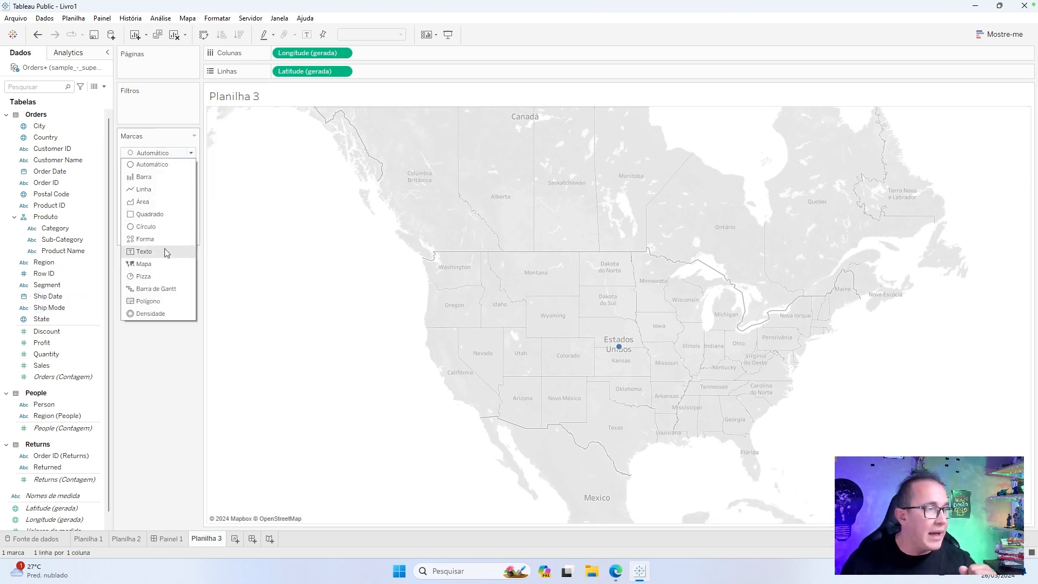
click(165, 266)
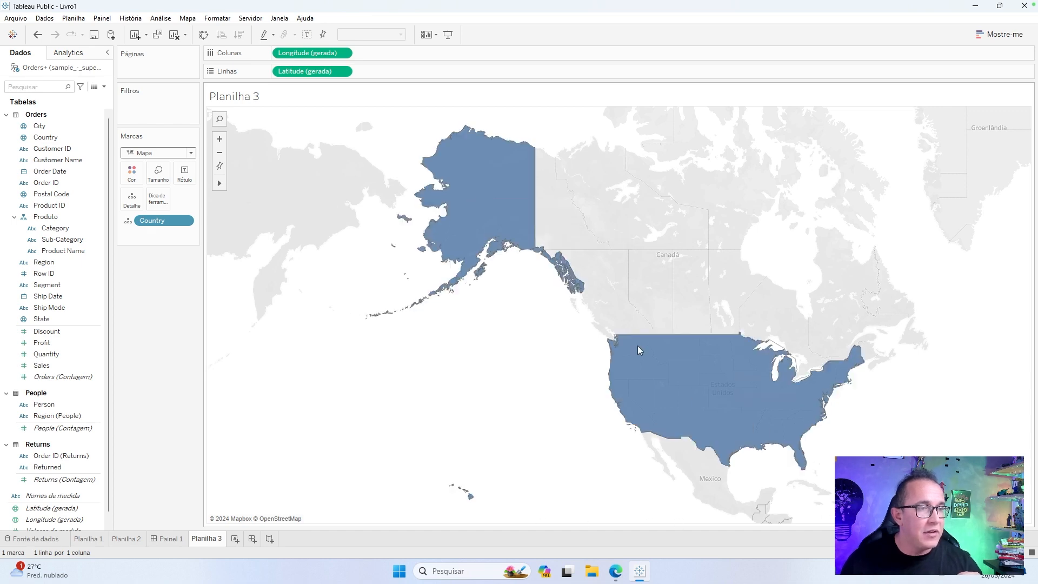
mouse_move(635, 380)
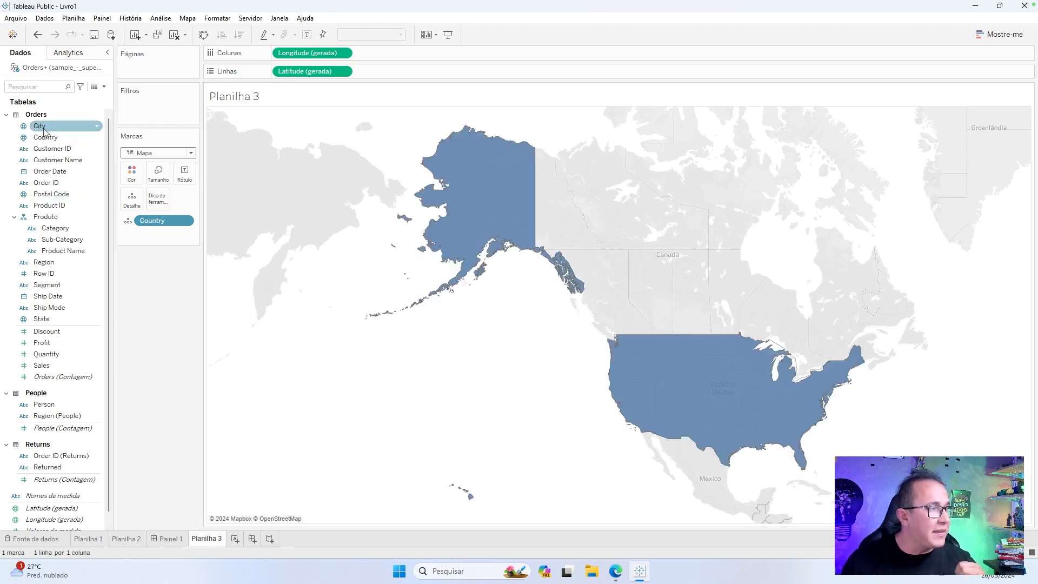
Replace Country with City on the map and correct its locations by taking country from the Country field and state from the State field.
drag(44, 131, 171, 223)
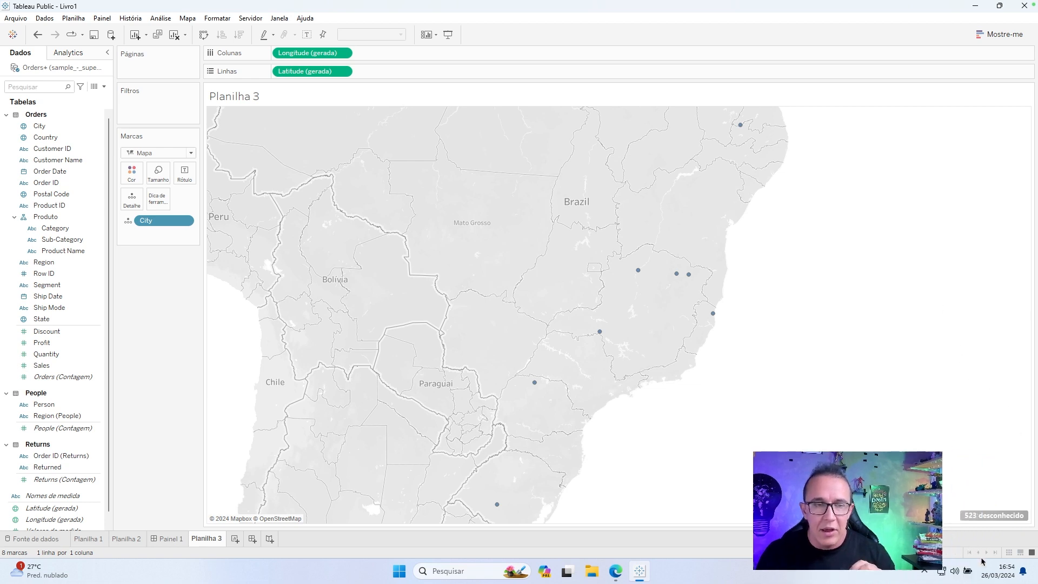
click(984, 515)
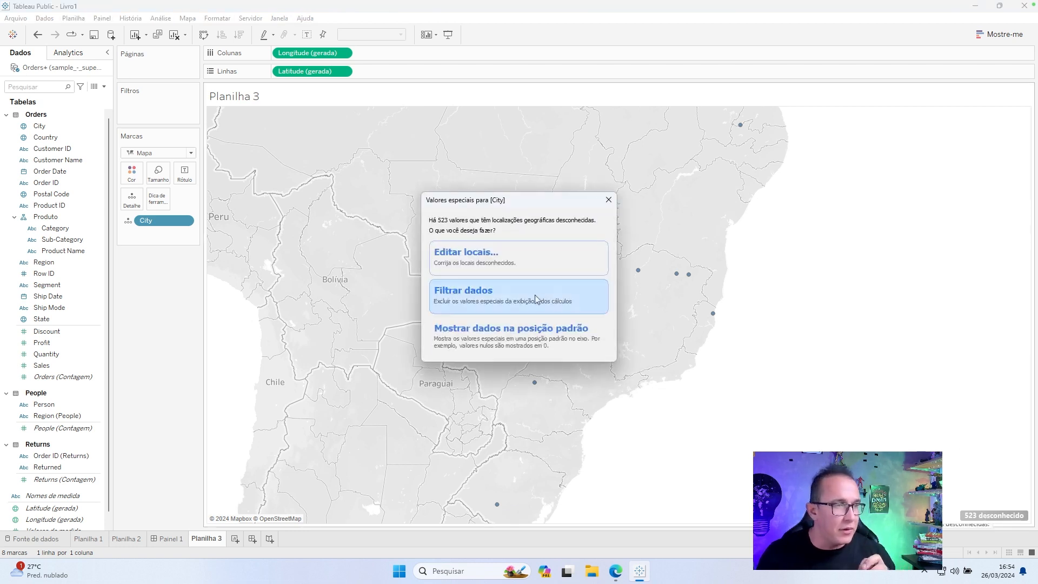
click(514, 269)
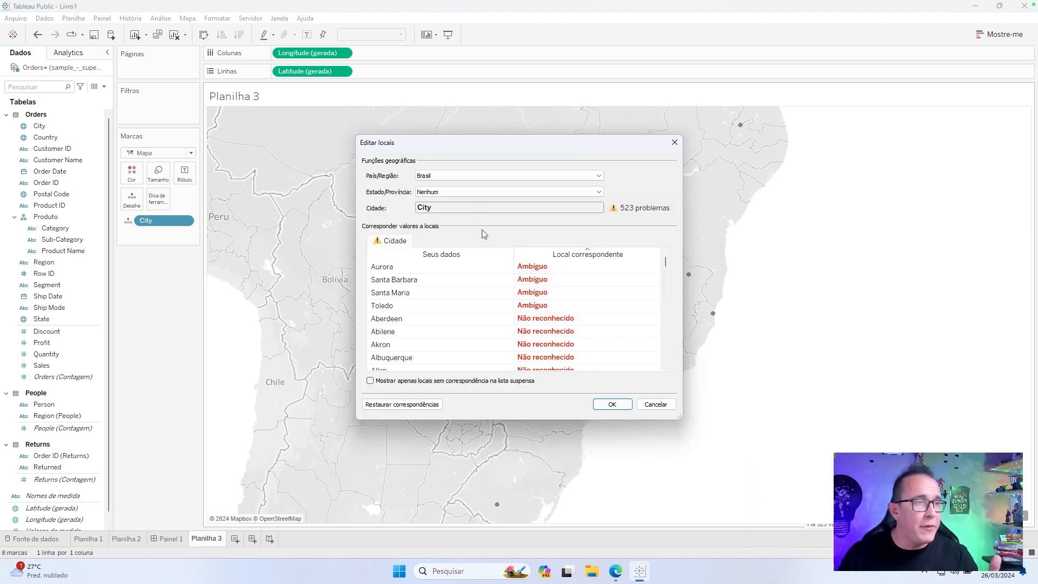
click(502, 177)
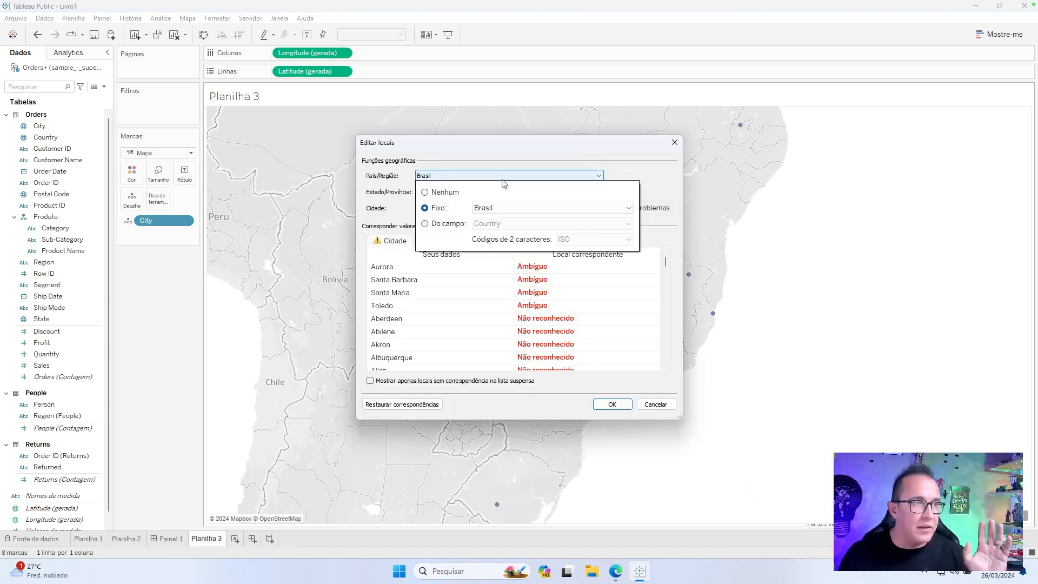
click(453, 224)
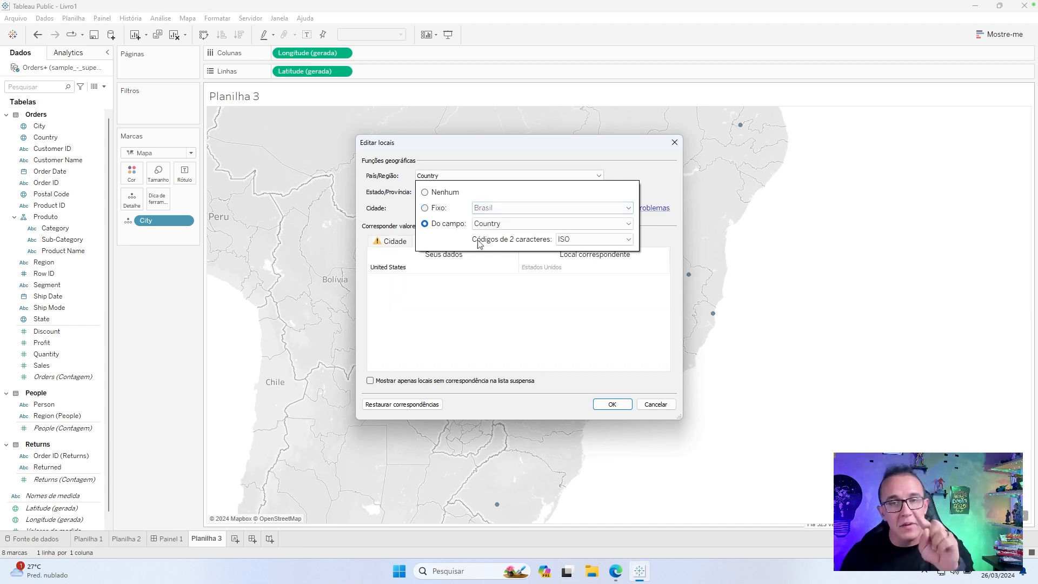
click(431, 191)
click(431, 190)
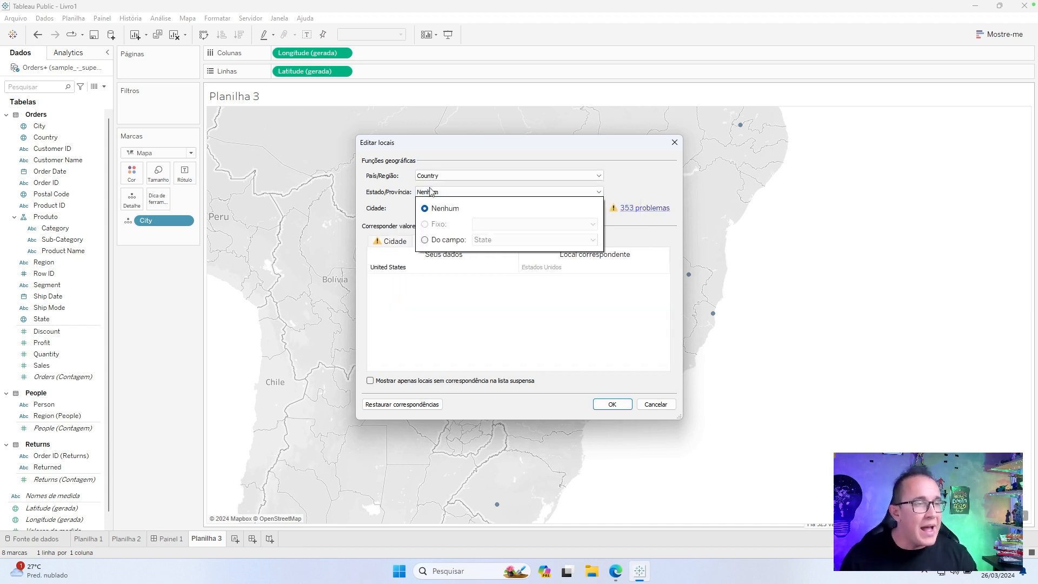
click(441, 240)
click(663, 172)
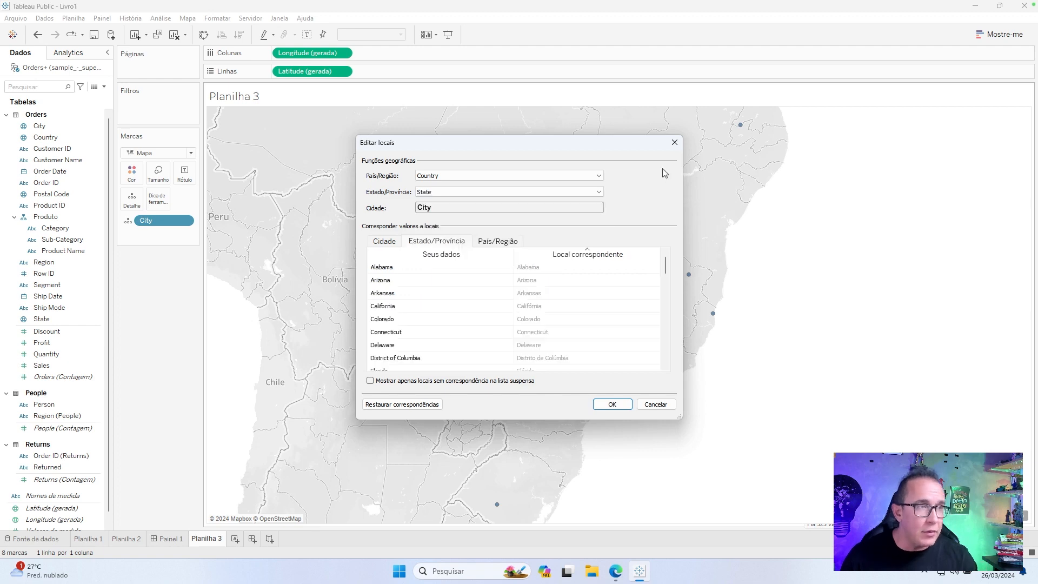
click(619, 408)
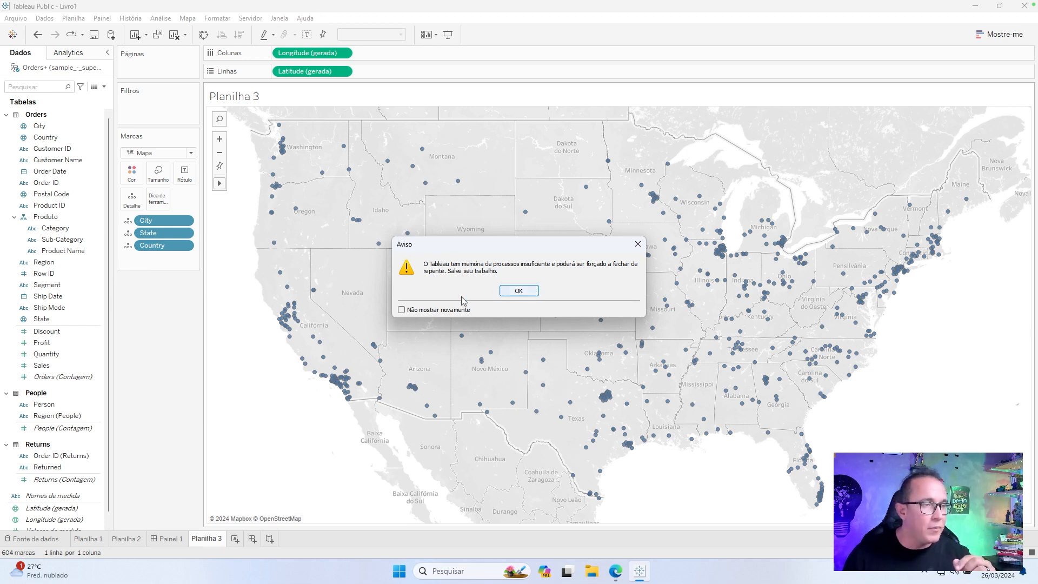
click(508, 291)
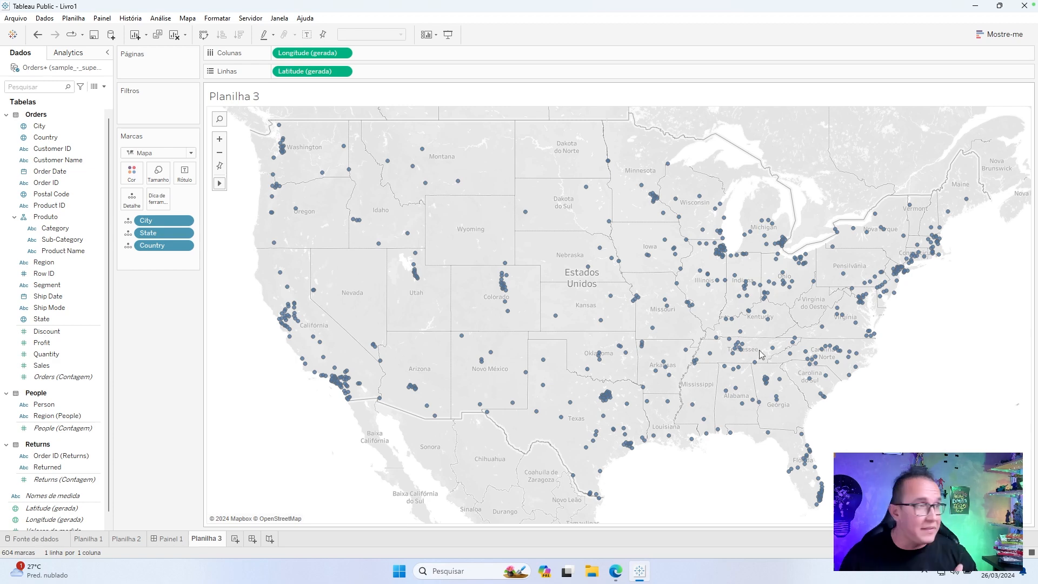
Remove City from the map's marks and color the states by Sales.
drag(172, 224, 168, 336)
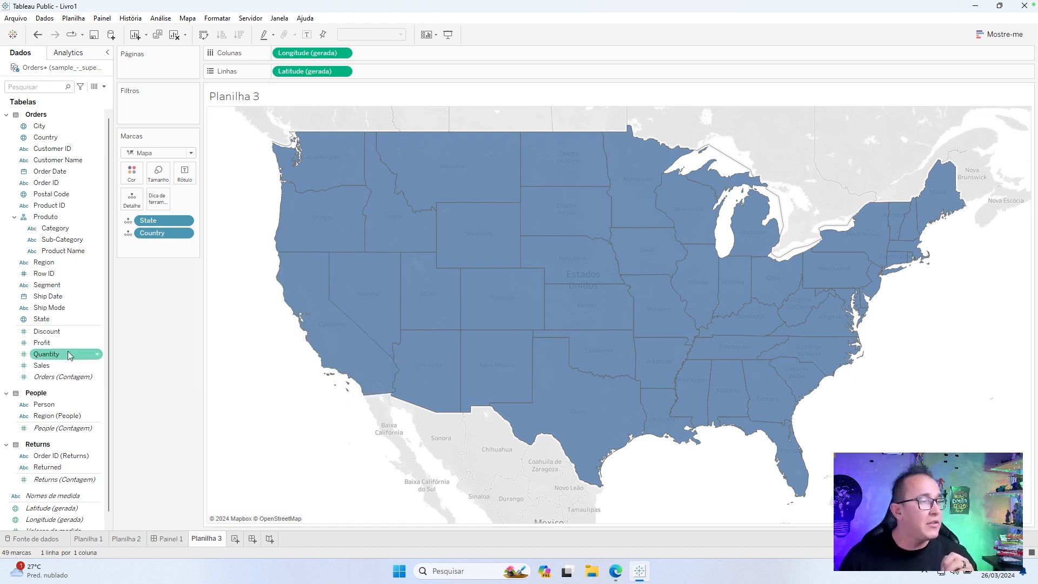
drag(66, 359, 134, 179)
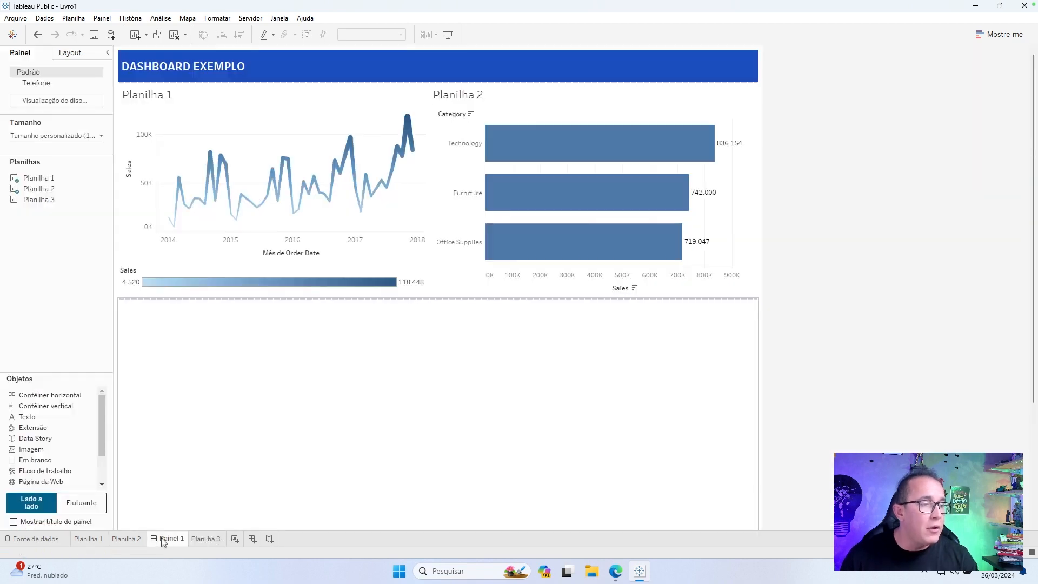
Rename the Planilha 3 worksheet as Mapa.
double_click(204, 539)
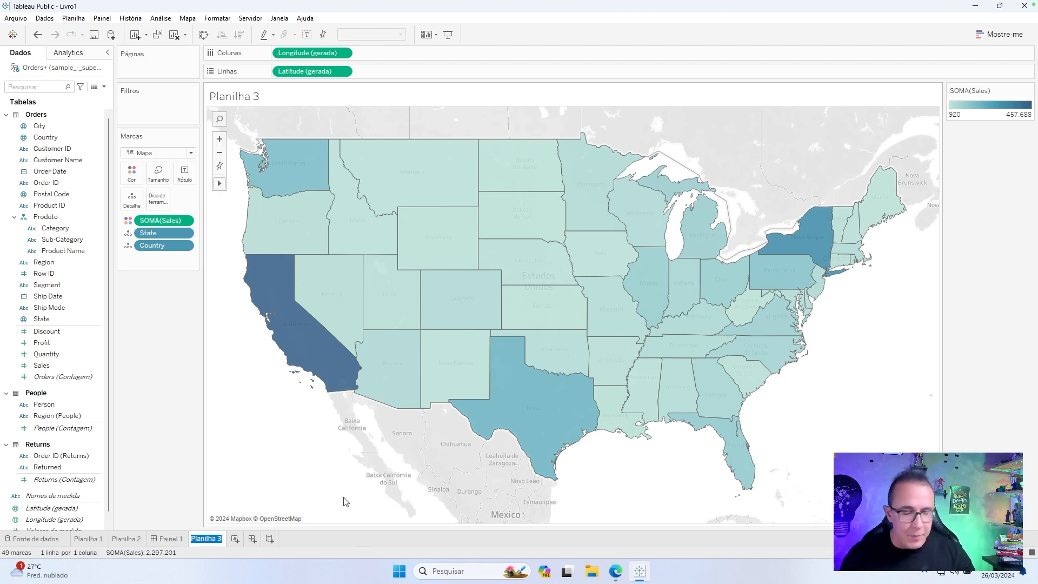
text(Ma)
text(pa)
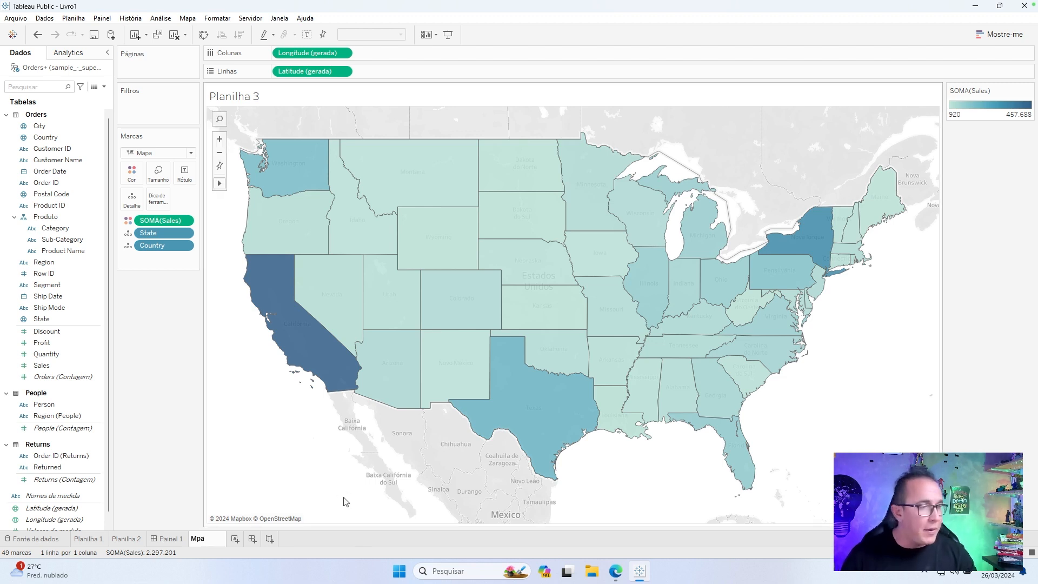
key(BackSpace)
key(BackSpace)
text(apa)
key(Return)
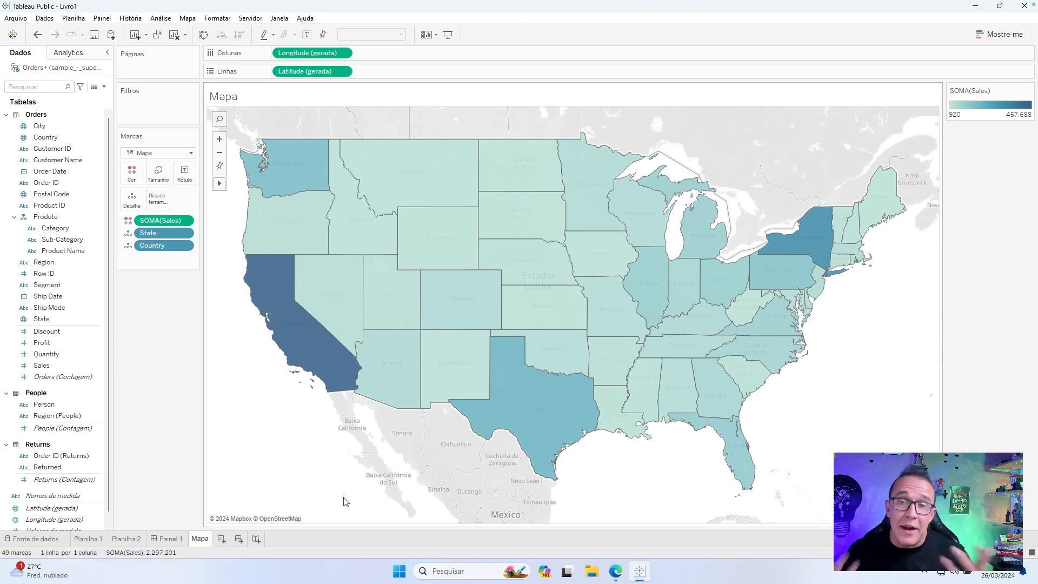
Place the Mapa sheet in Painel 1 across the full width below the container with Planilha 1 and Planilha 2.
click(172, 538)
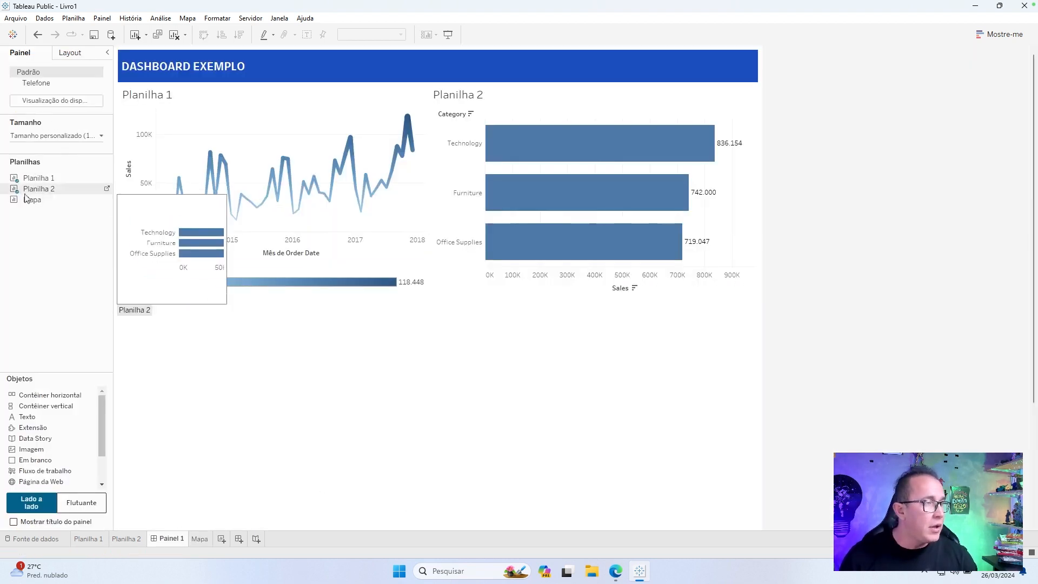
drag(233, 362, 362, 441)
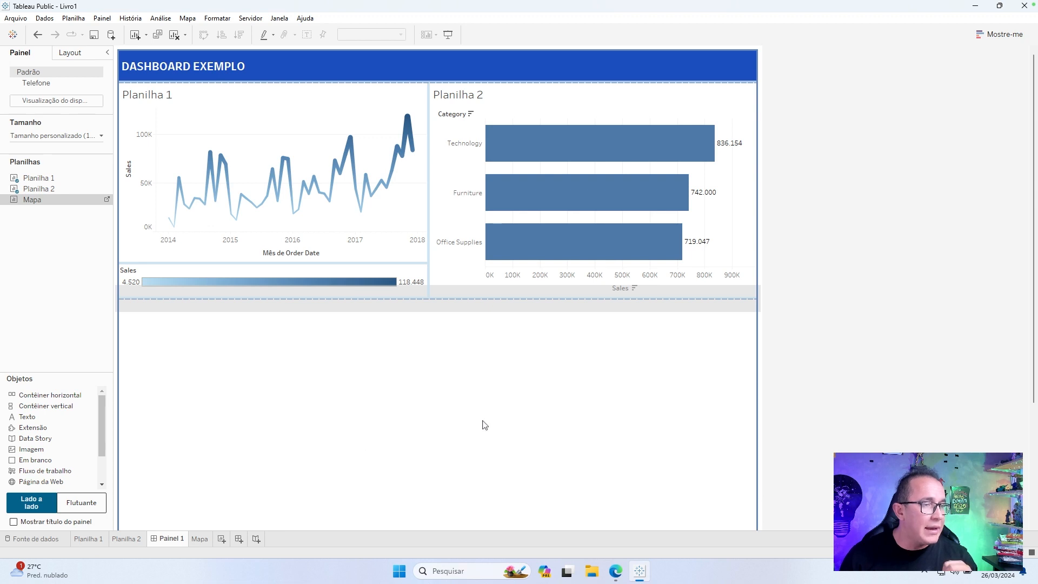
drag(485, 425, 486, 427)
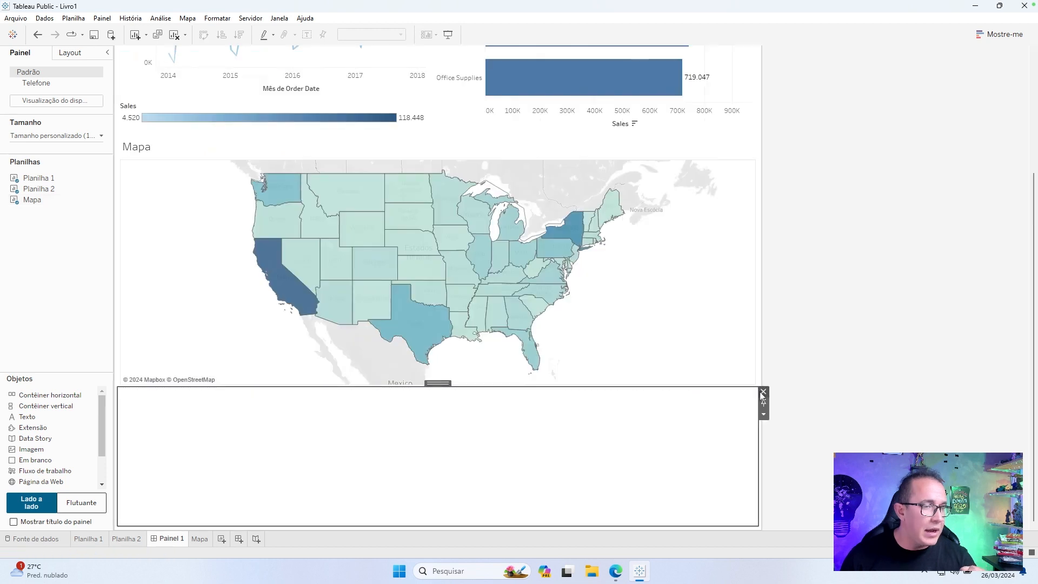
click(763, 392)
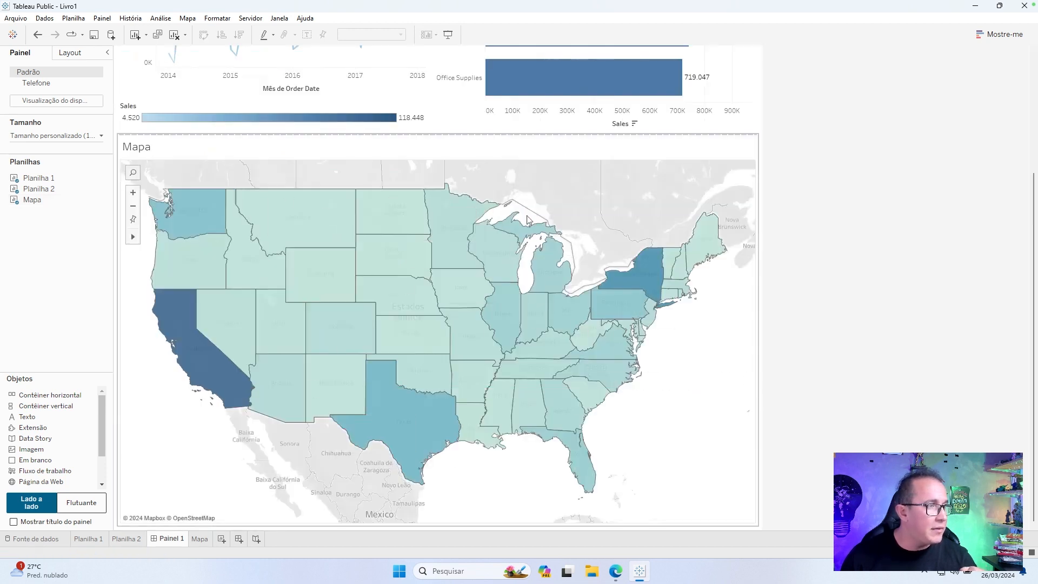
Reset the zoomed-out map in the dashboard to its default extent.
scroll(659, 233, down, 4)
scroll(804, 249, up, 3)
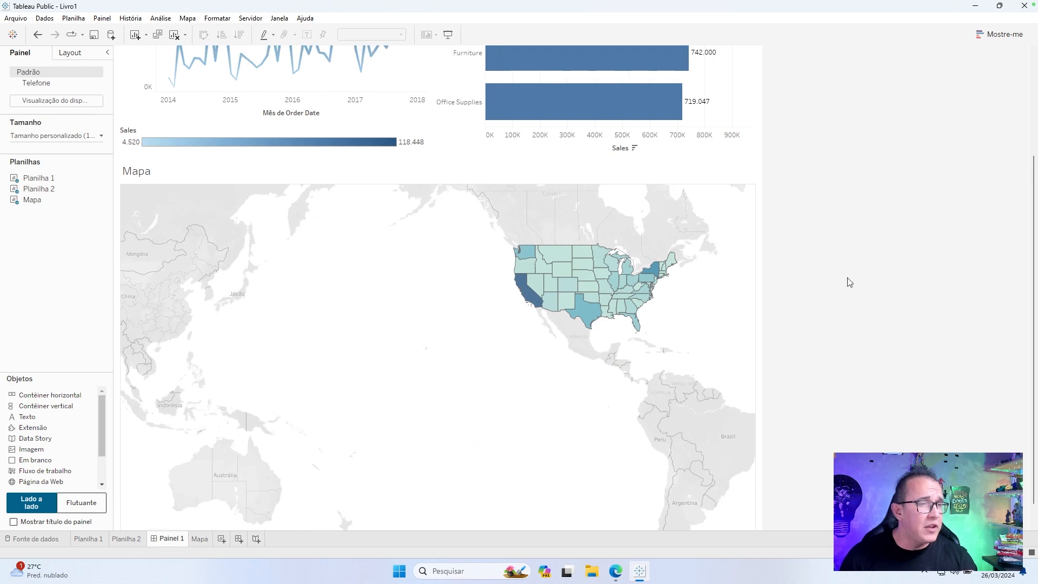
scroll(850, 283, up, 3)
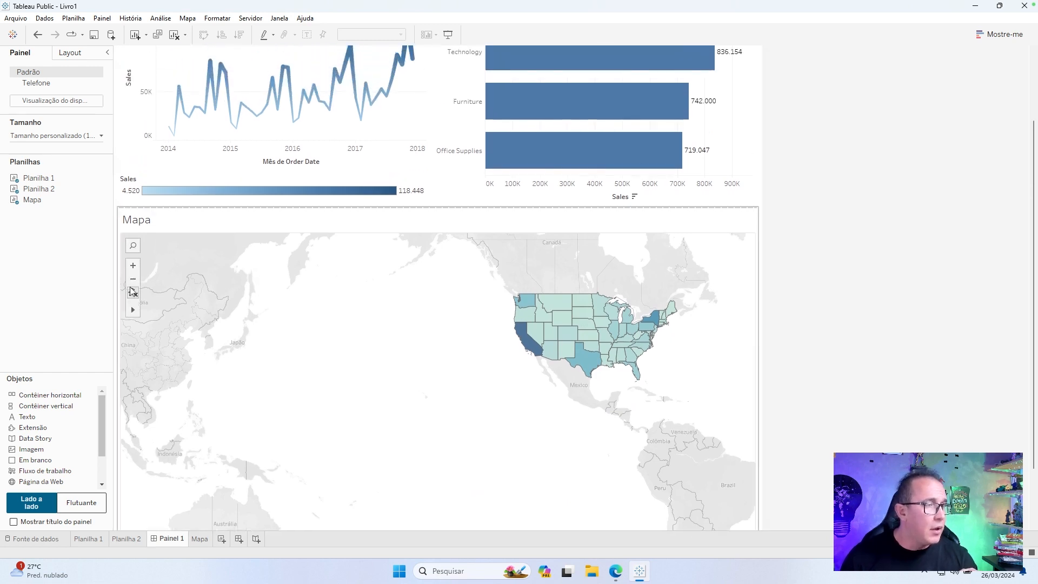
click(132, 292)
Reduce the dashboard's custom fixed height to 1000 px and further to 900 px.
click(84, 140)
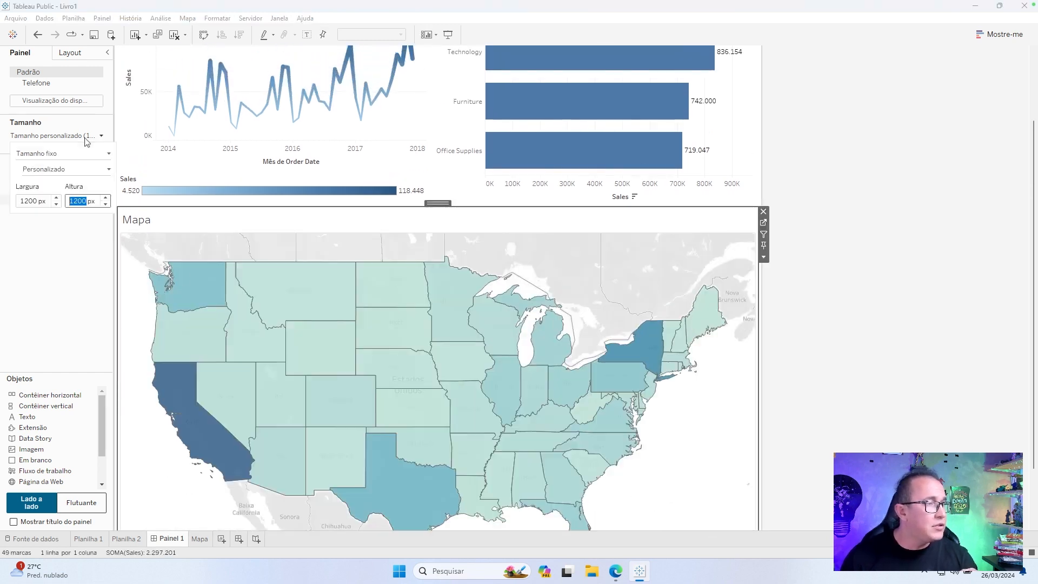
click(89, 202)
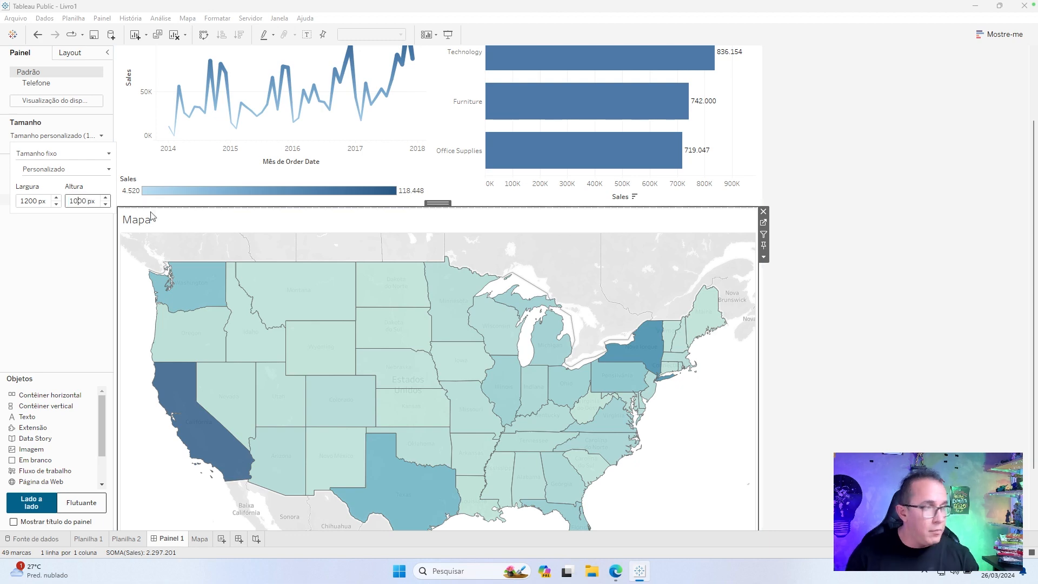
key(Return)
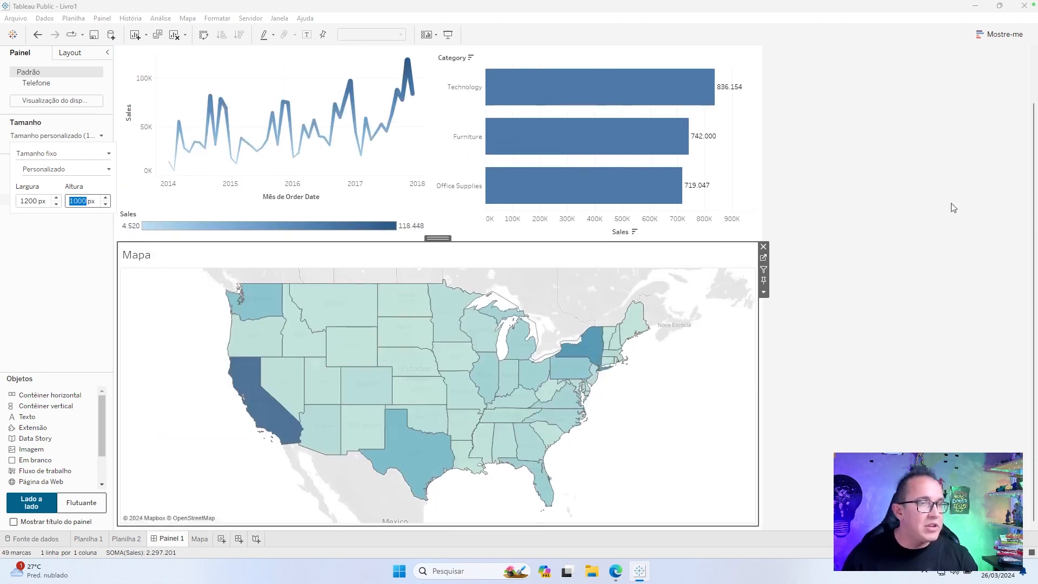
scroll(954, 208, up, 3)
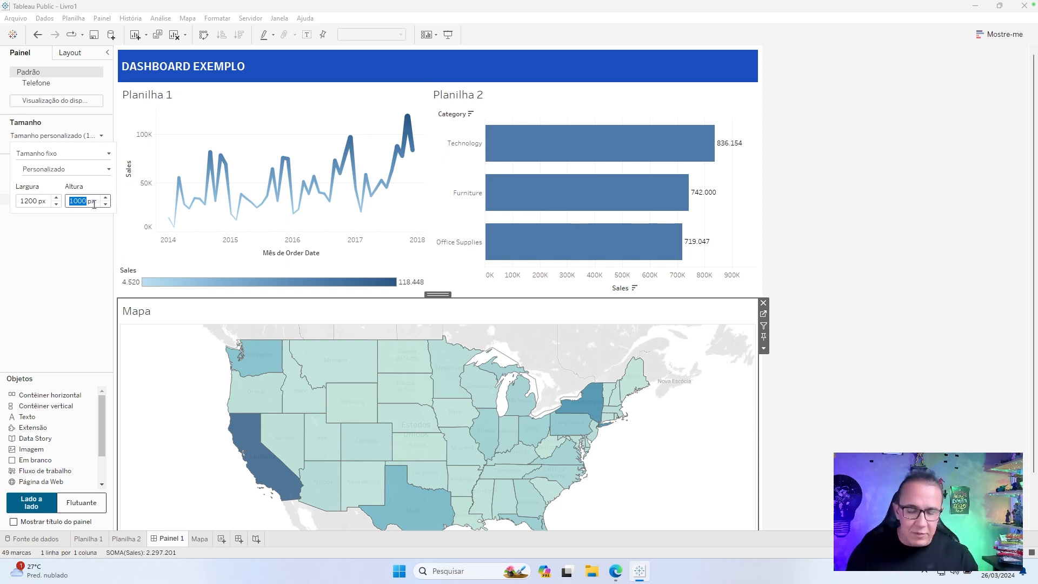
key(Return)
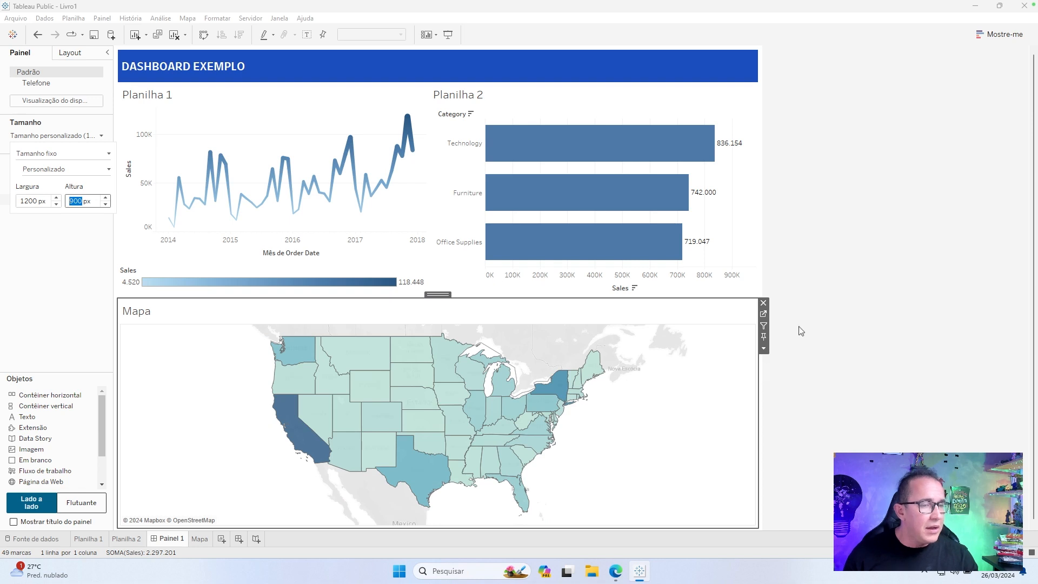
Insert a full-width horizontal container between the blue header and the charts, and set its height to a slim filter row.
click(749, 383)
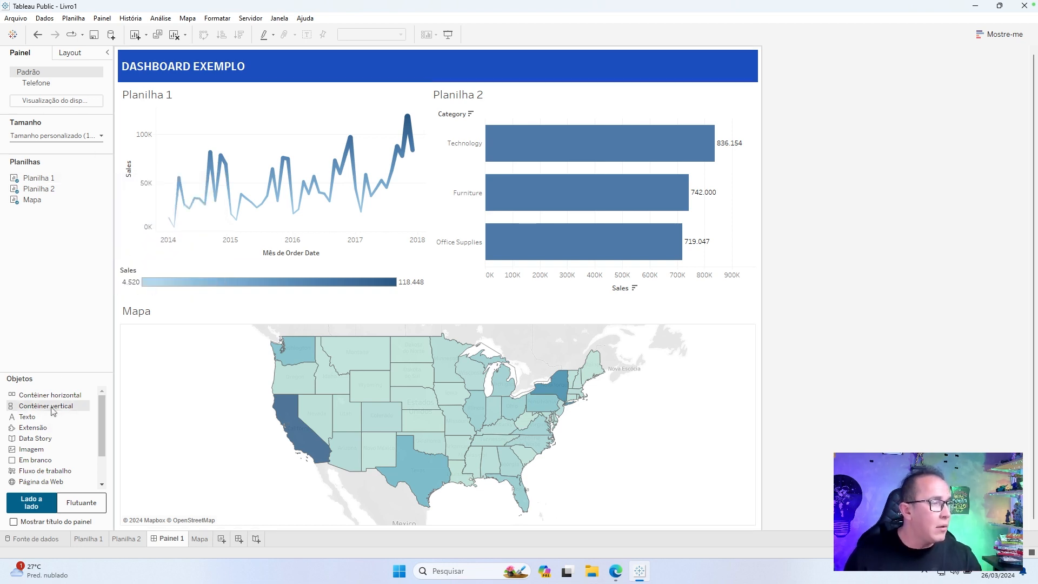
drag(52, 411, 780, 123)
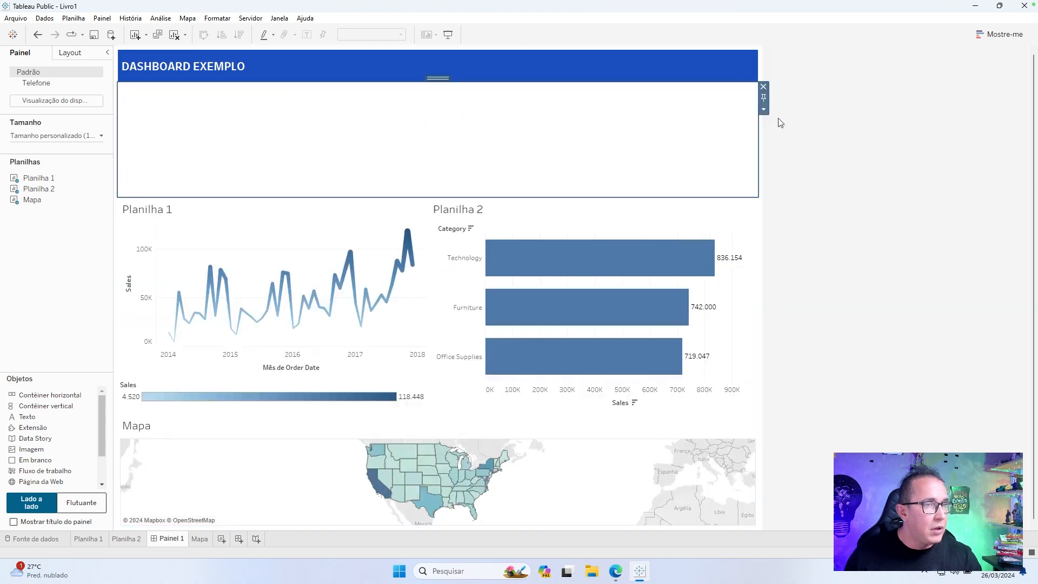
click(764, 109)
click(809, 191)
text(5)
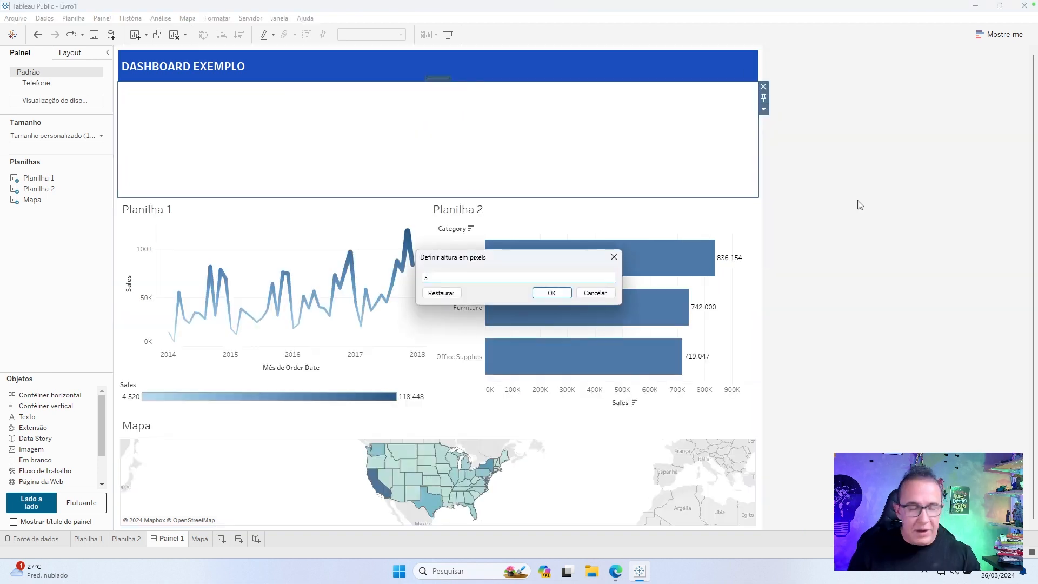
key(Return)
Show the Category filter of Planilha 2 and move it into the empty container below the header.
click(586, 134)
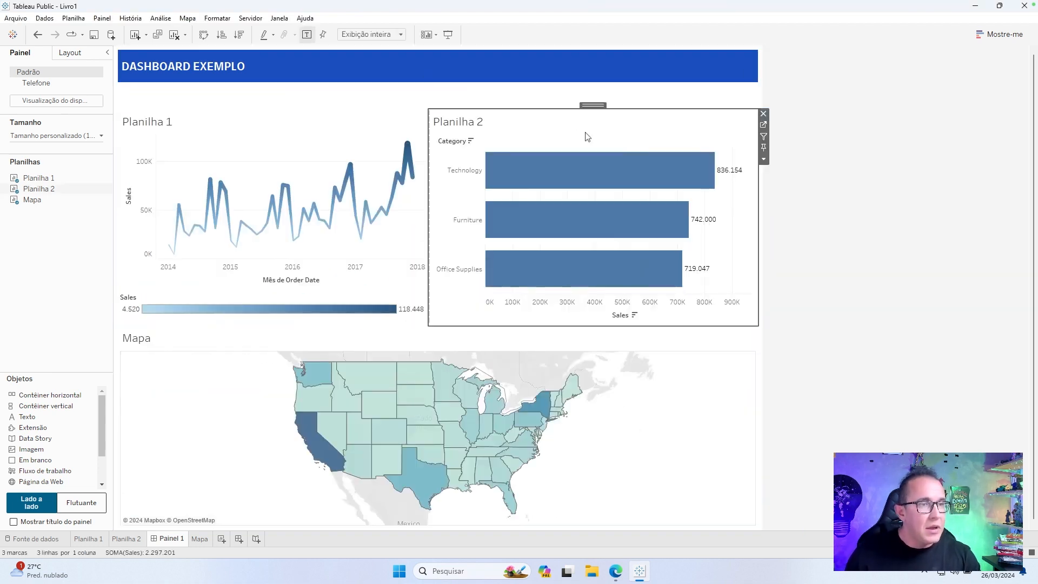
click(764, 159)
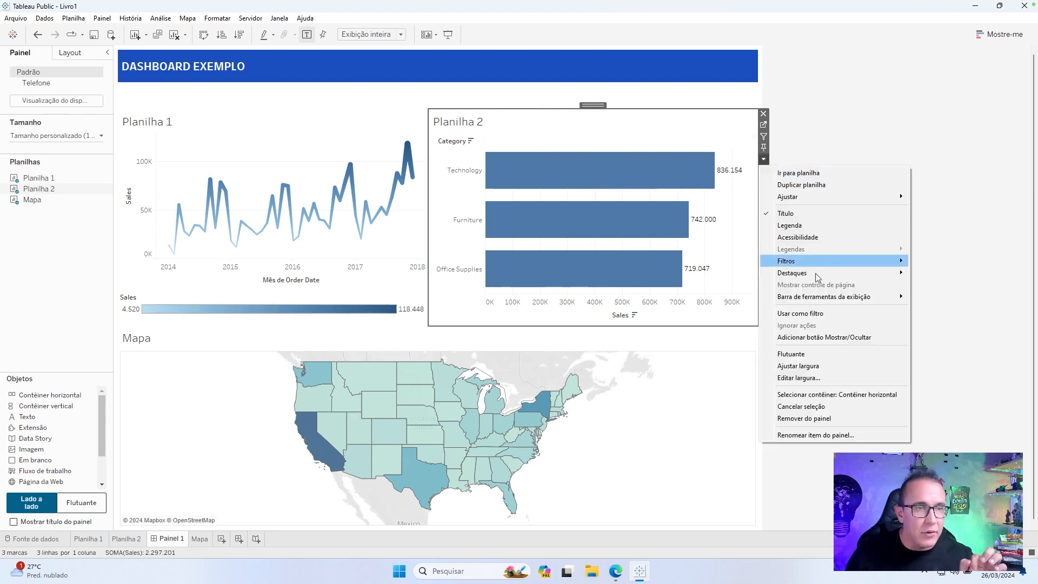
mouse_move(835, 263)
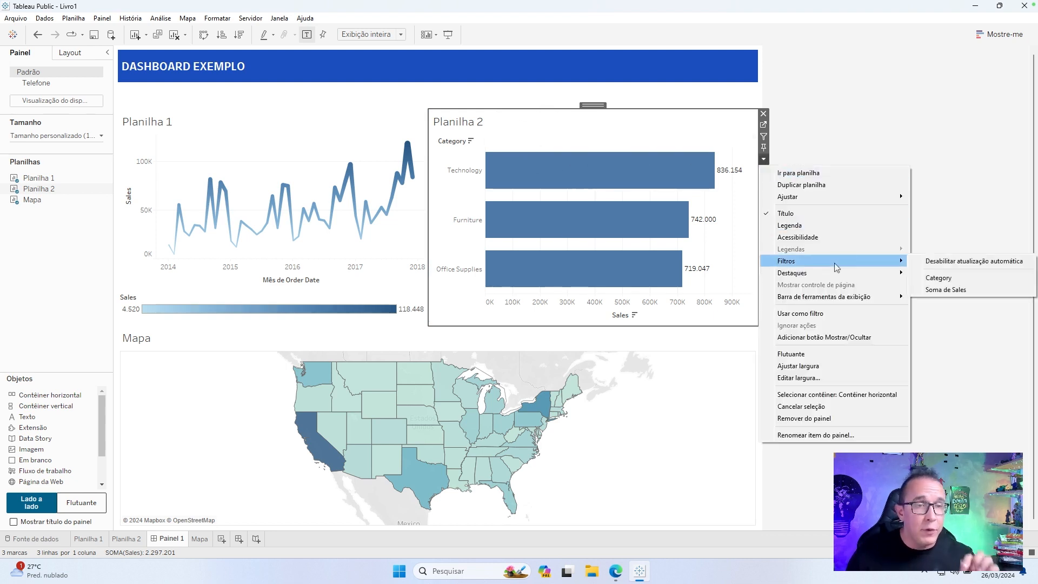
click(960, 277)
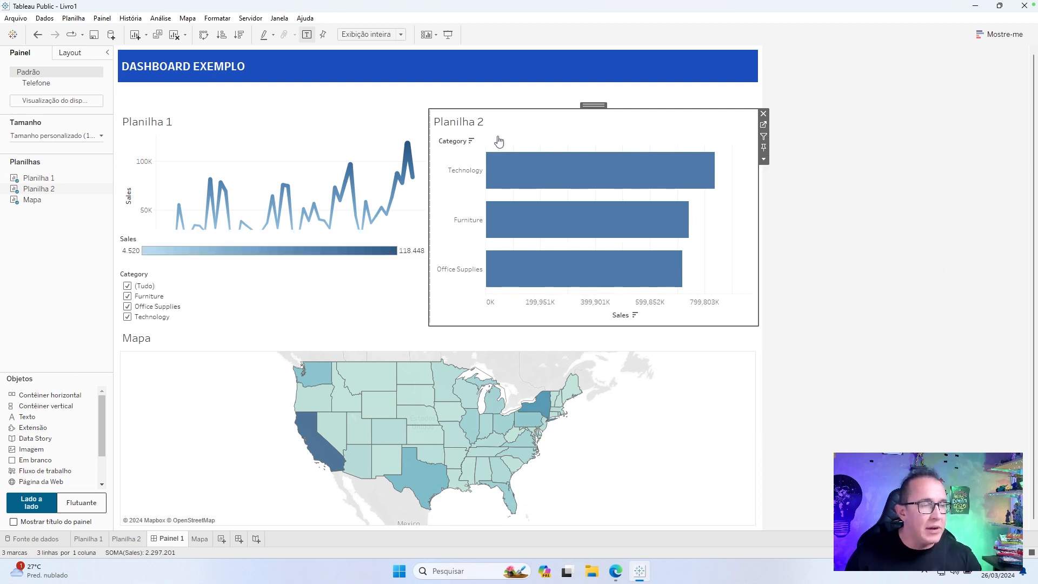
click(287, 283)
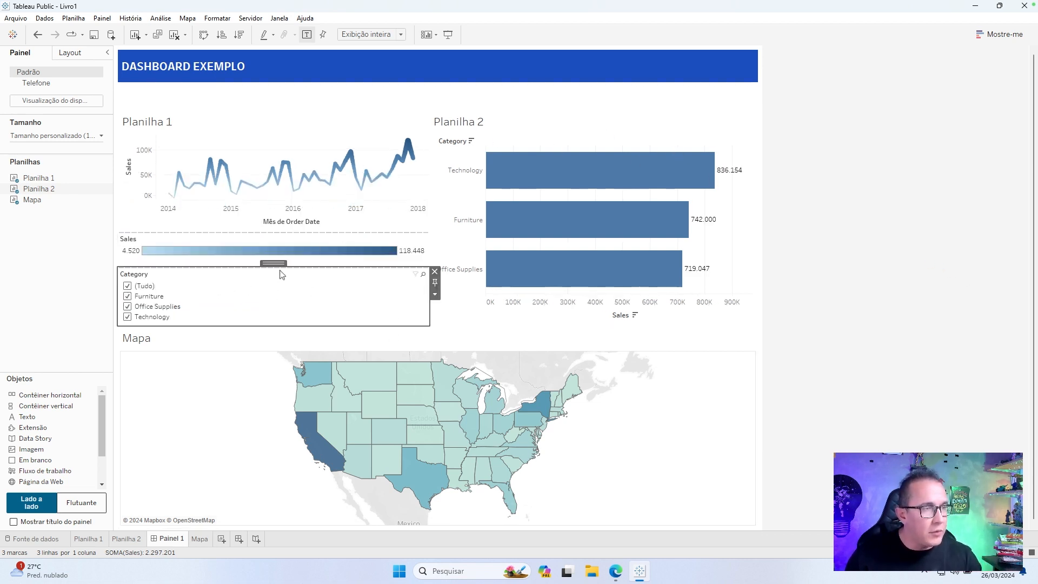
drag(277, 263, 273, 95)
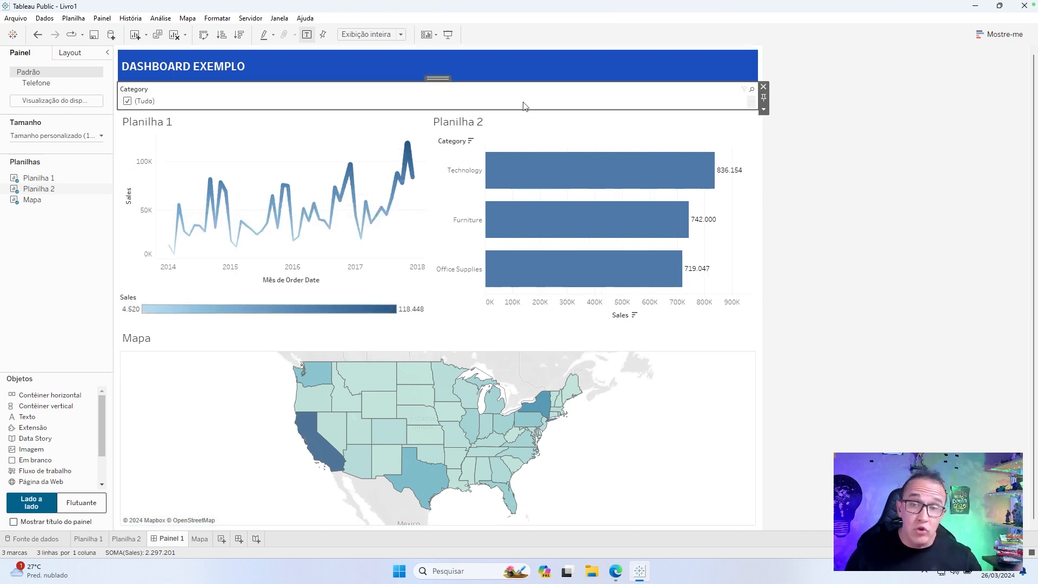
Show the Country and State filters of the Mapa sheet on the dashboard.
click(679, 324)
click(723, 382)
click(764, 351)
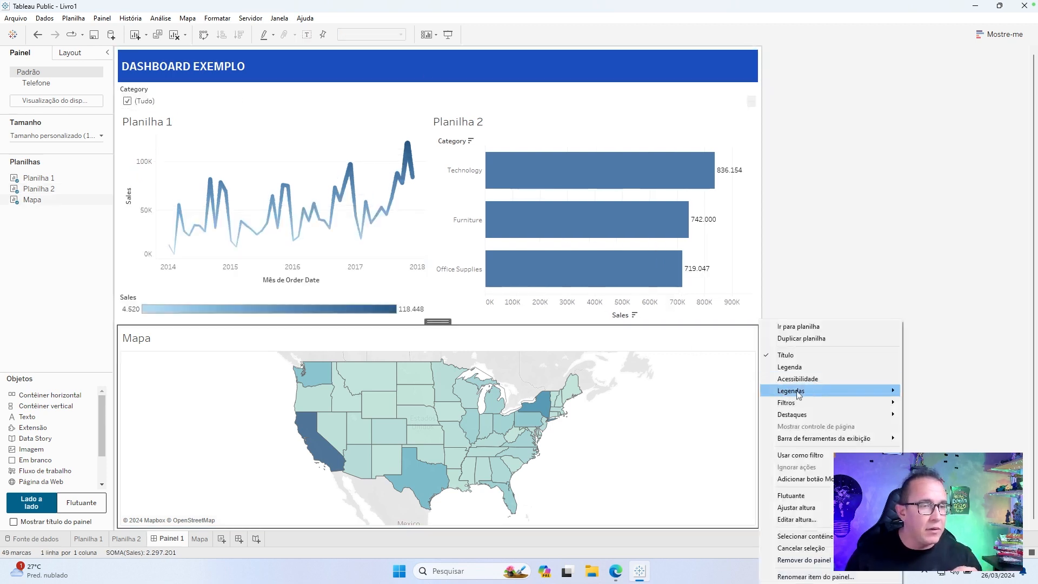
mouse_move(813, 400)
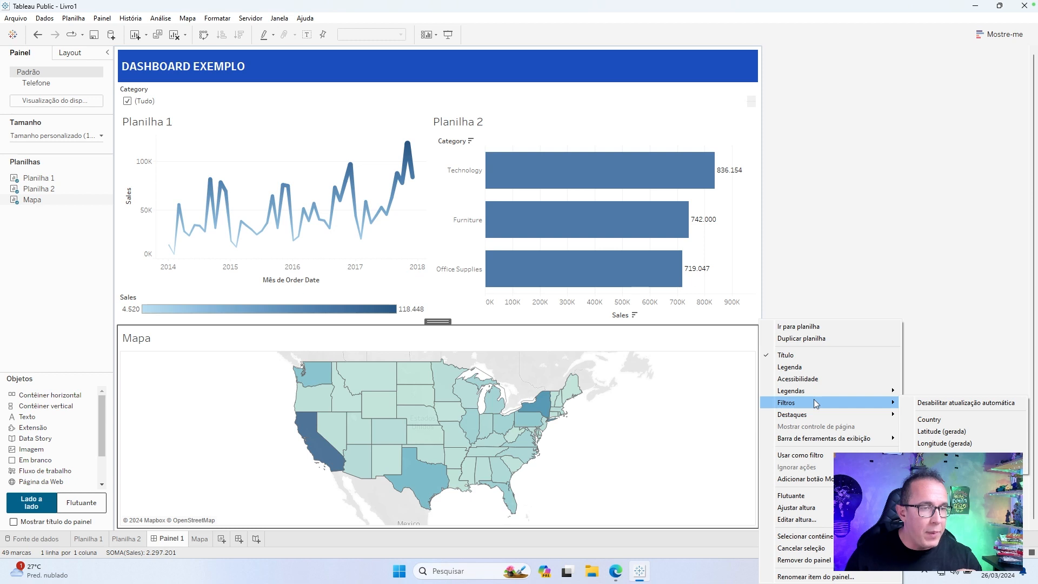
click(941, 418)
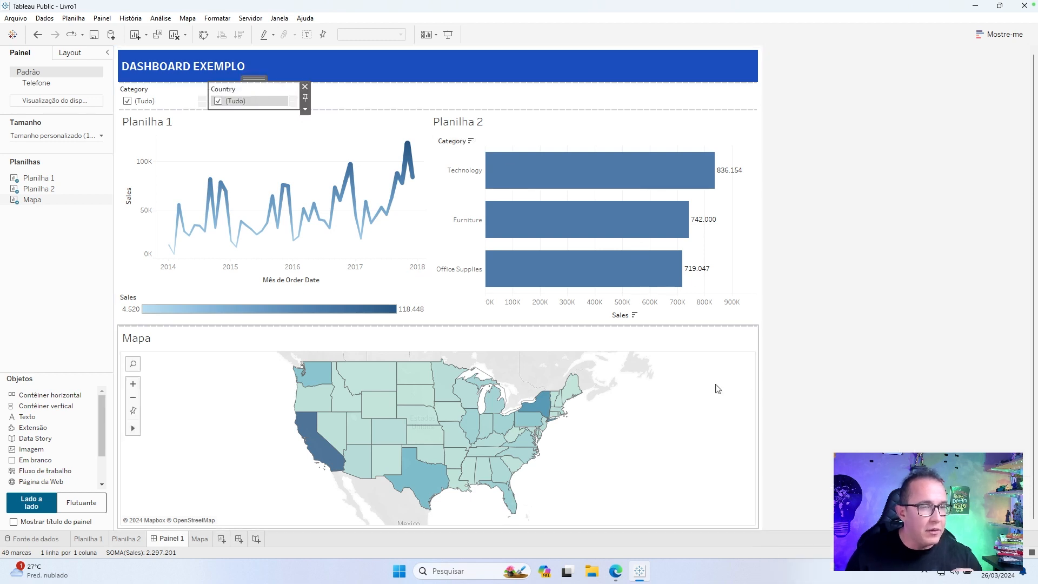
click(764, 375)
mouse_move(828, 404)
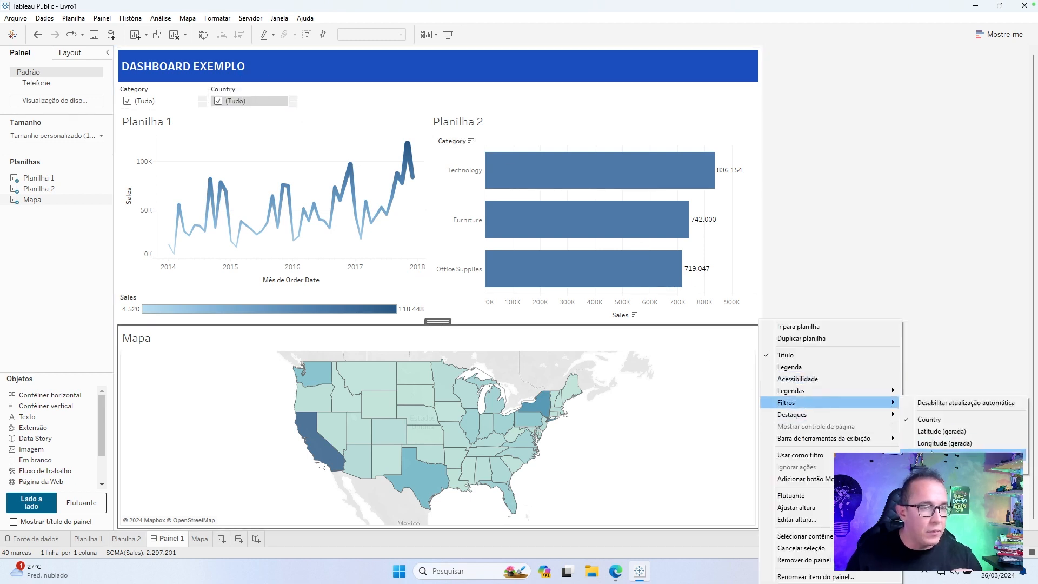
click(914, 418)
Show the Mês de Order Date filter of Planilha 1 on the dashboard.
click(319, 149)
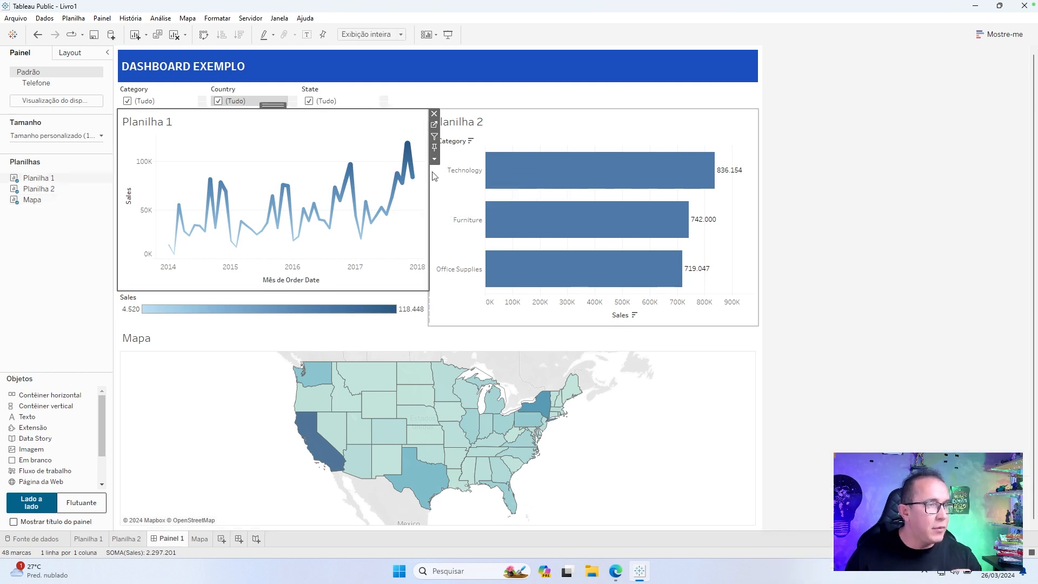
click(434, 160)
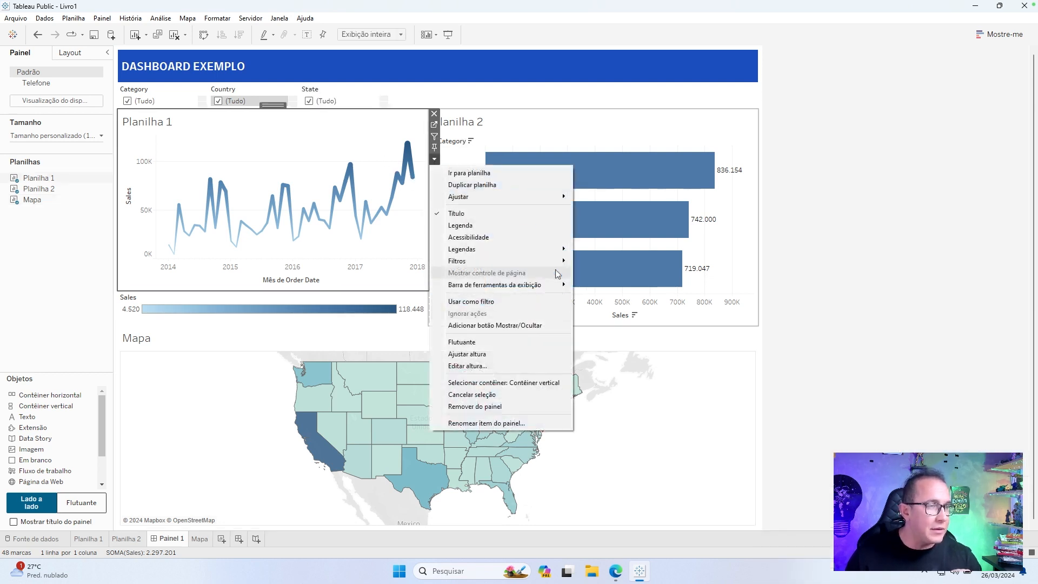
mouse_move(552, 262)
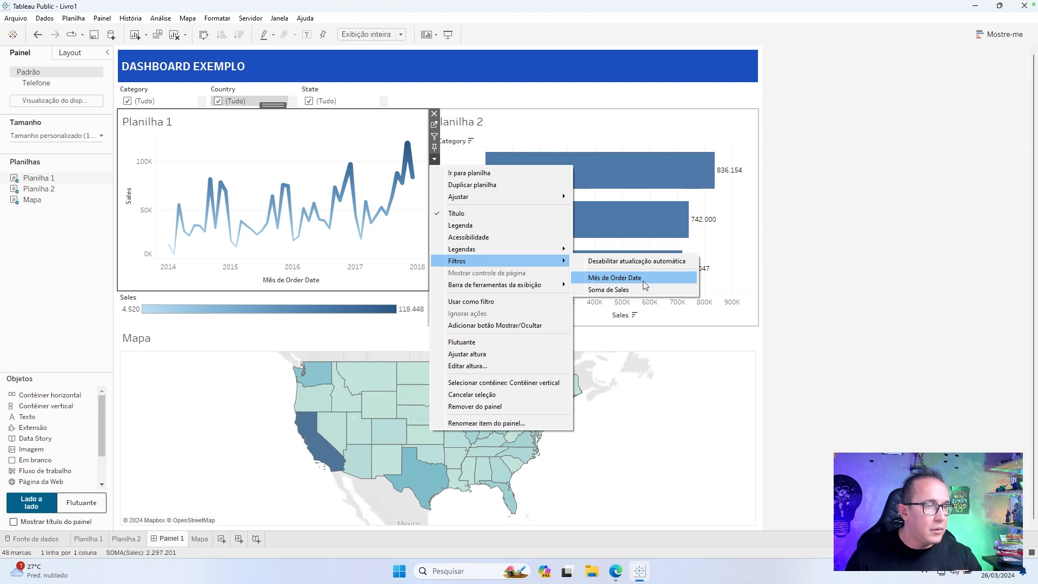
click(643, 280)
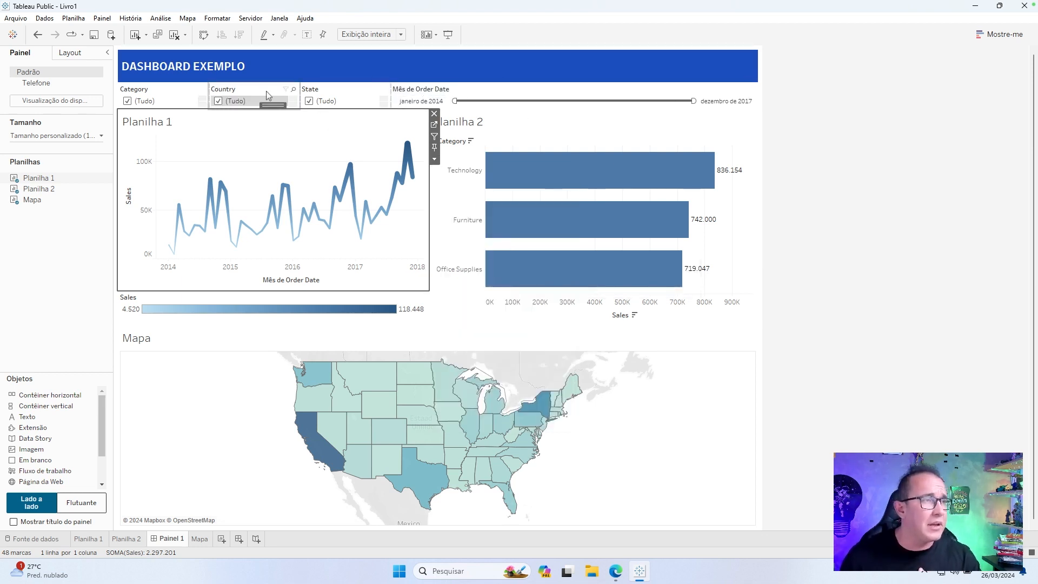
Change the Category filter to Valores múltiplos (lista suspensa) and check its list of choices.
click(150, 97)
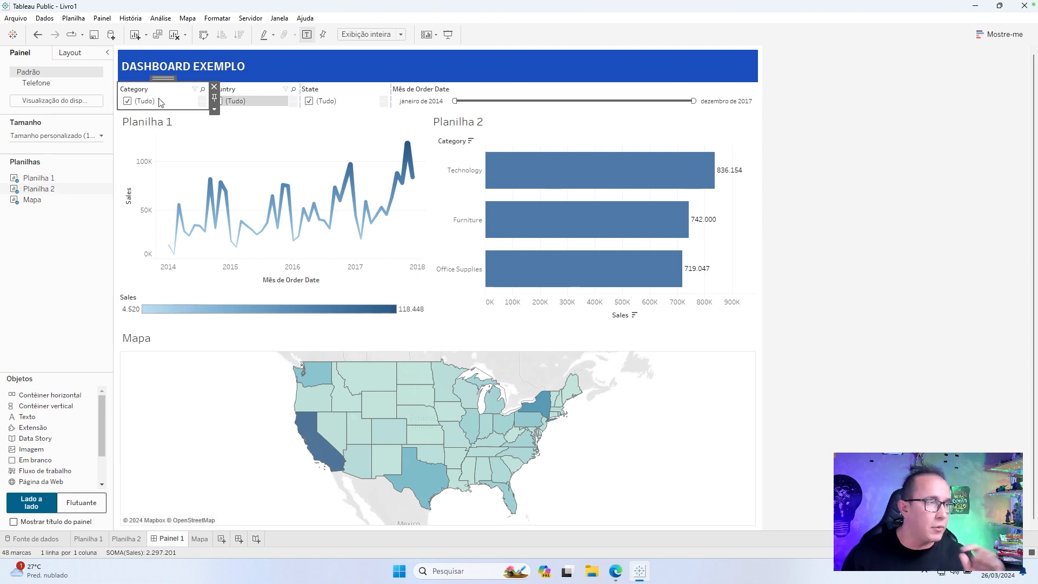
click(215, 110)
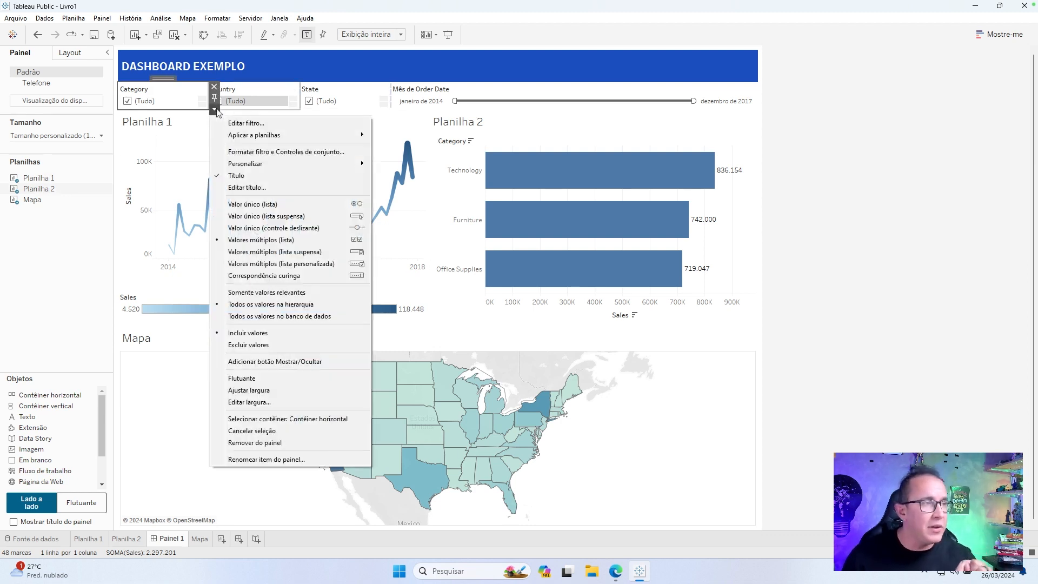
click(343, 251)
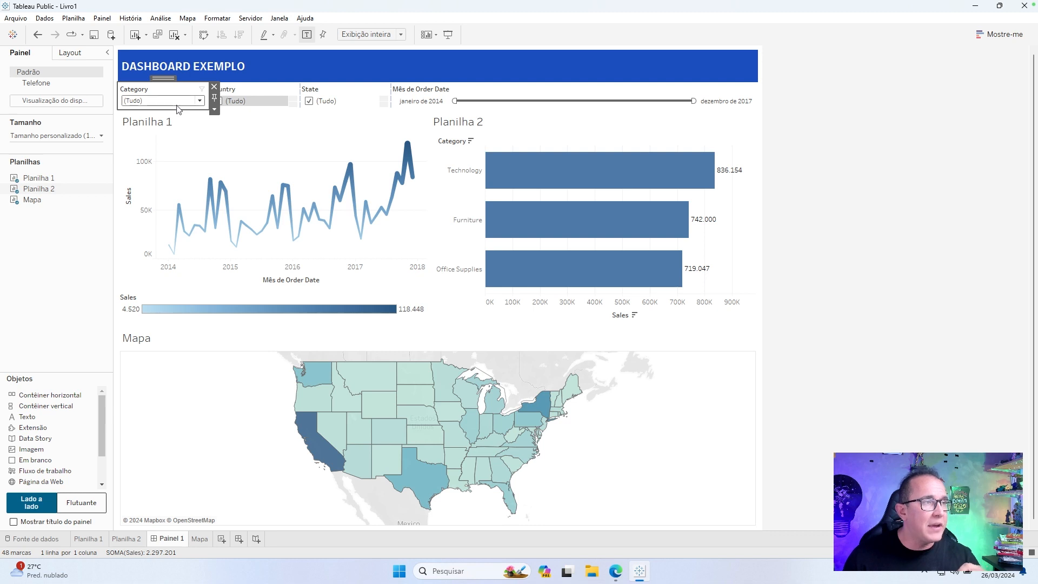
click(180, 103)
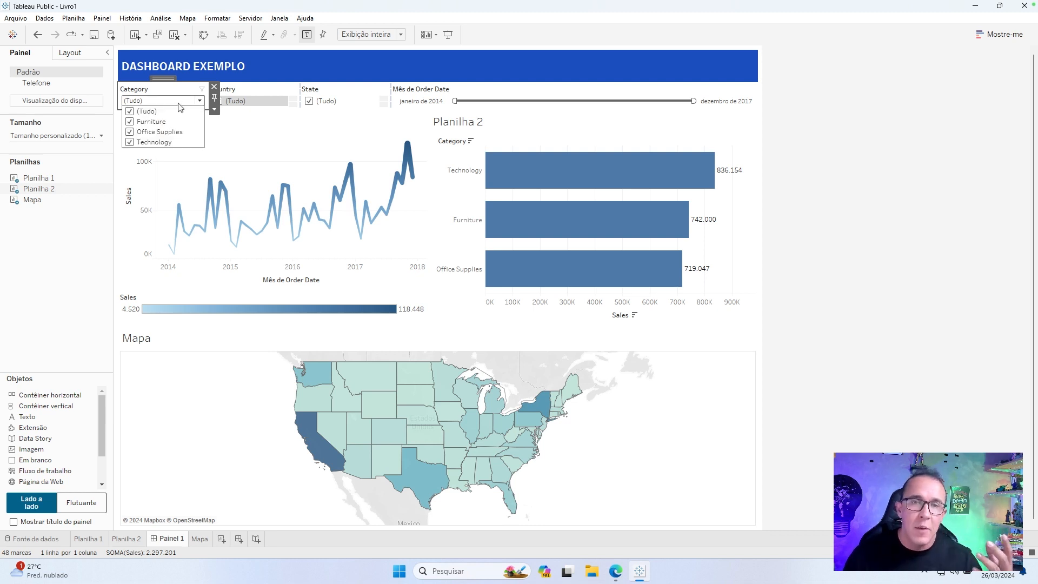
click(179, 104)
Change the Country and State filters to Valores múltiplos (lista suspensa).
click(253, 84)
click(256, 88)
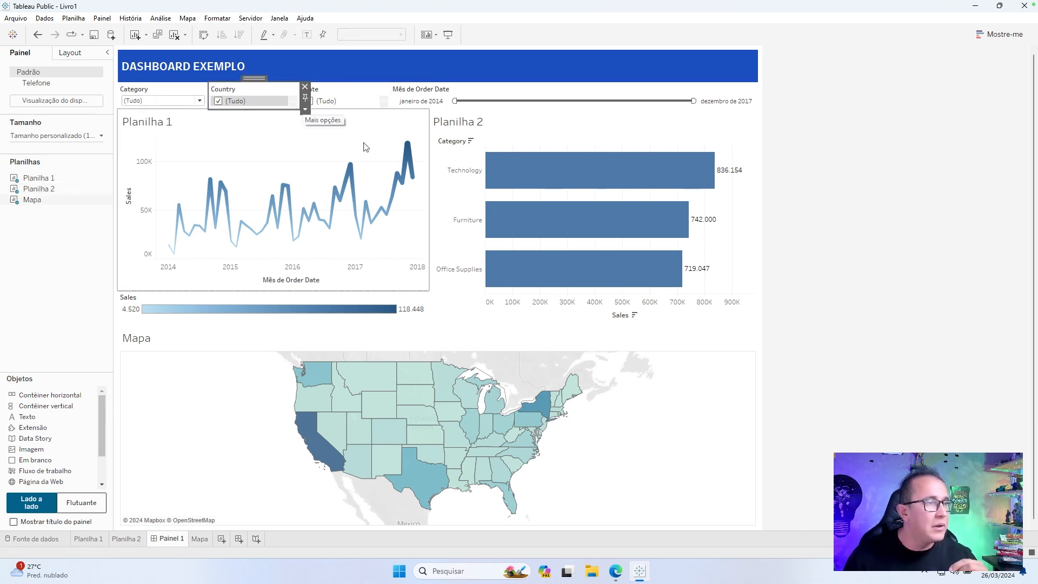
click(305, 109)
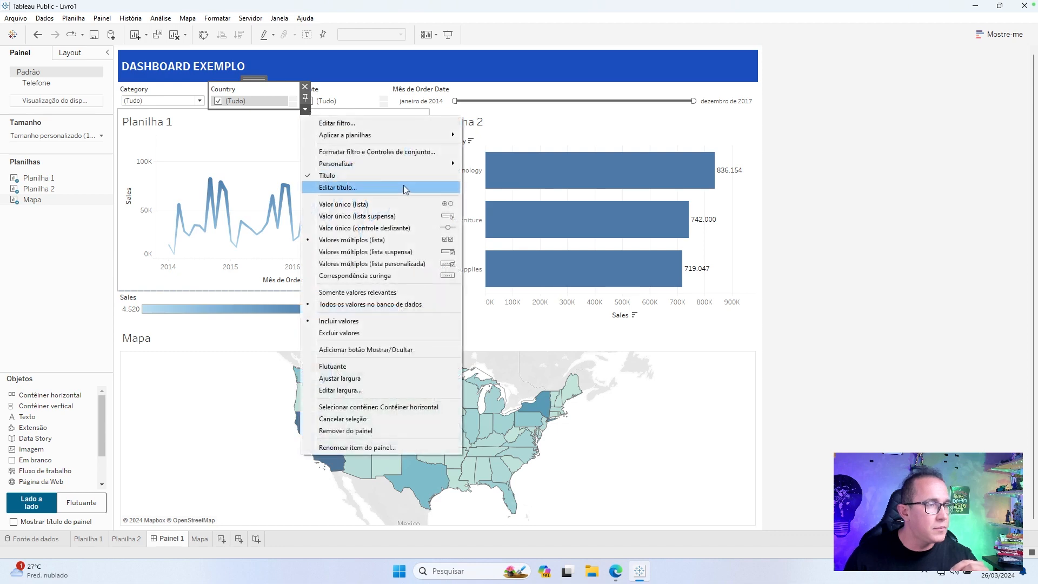
click(450, 253)
click(324, 89)
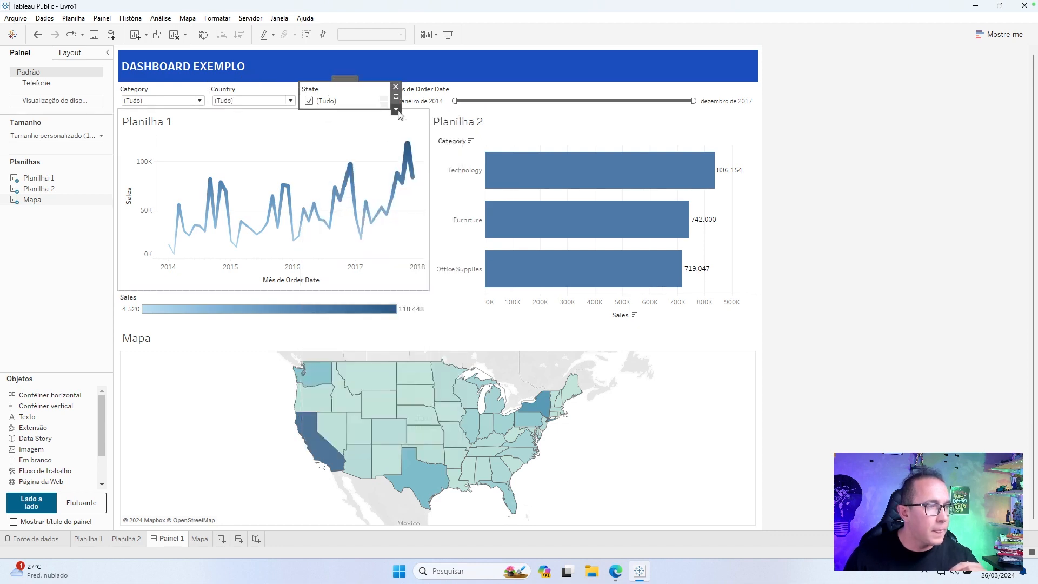
click(399, 110)
click(482, 250)
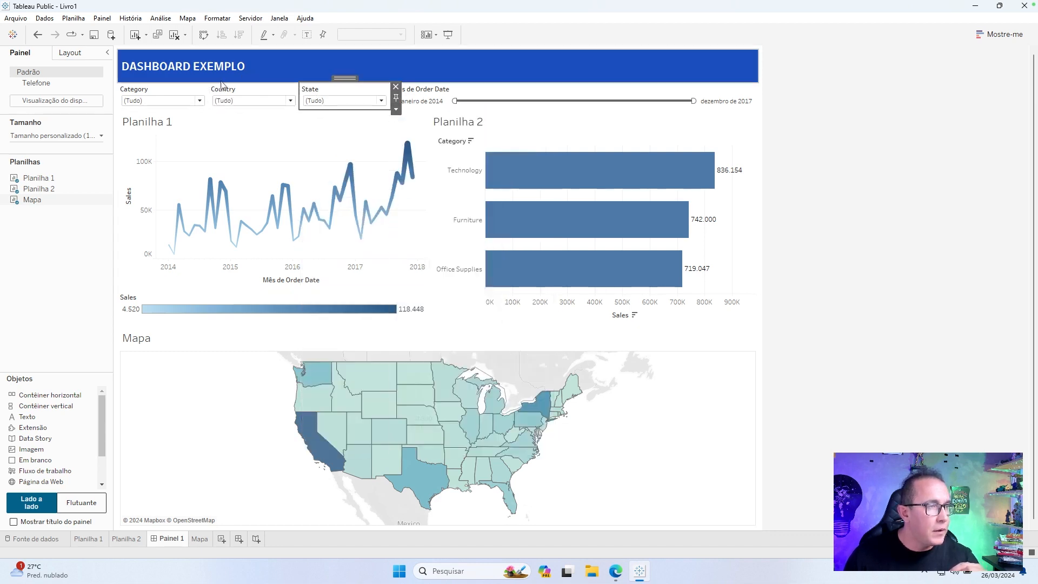
Apply the same Personalizar option to the Category, Country and State filters.
click(203, 91)
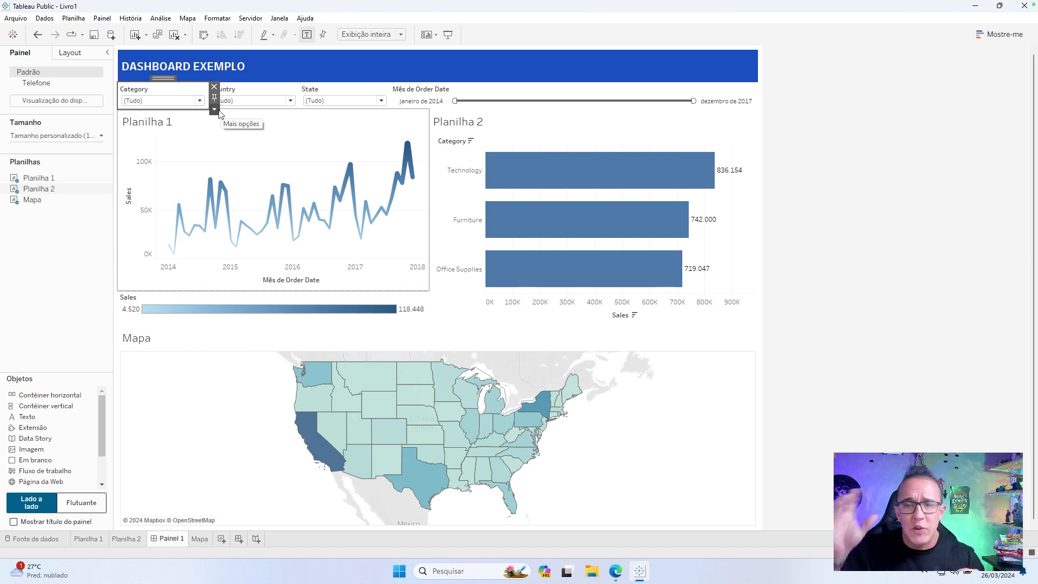
click(216, 109)
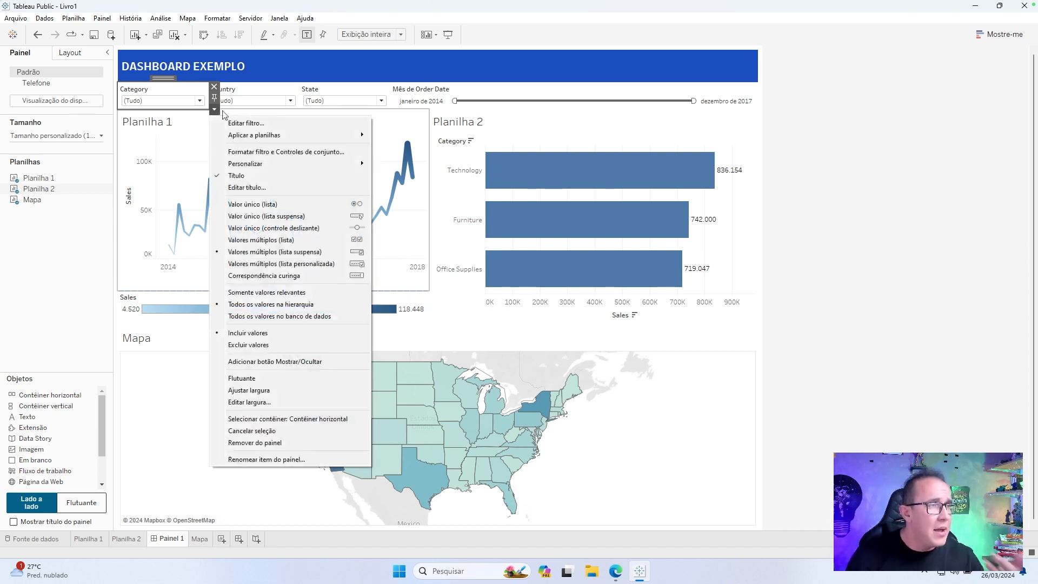
mouse_move(298, 169)
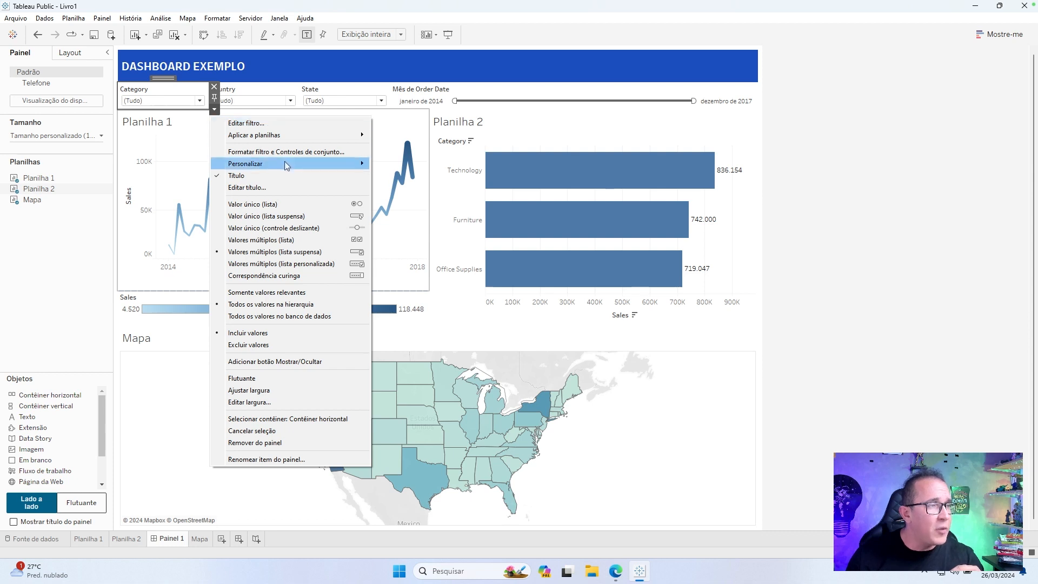
click(427, 229)
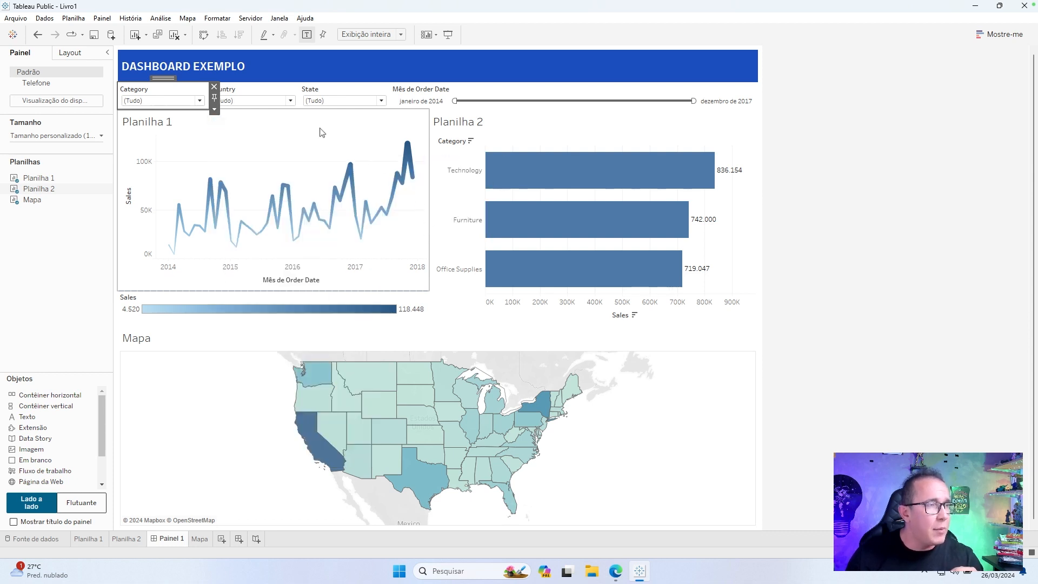
click(258, 96)
click(304, 110)
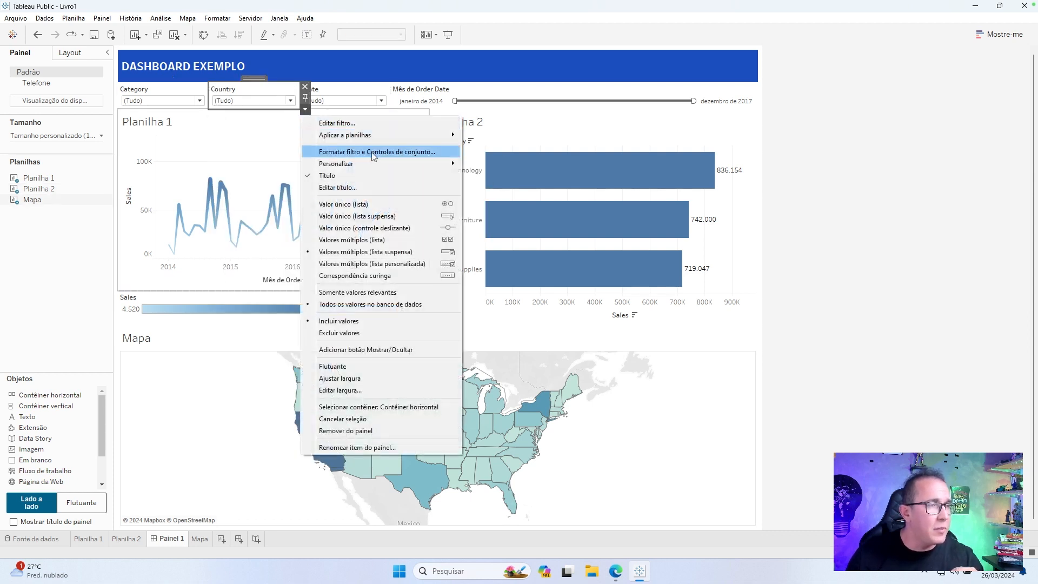
mouse_move(422, 163)
click(508, 225)
click(382, 103)
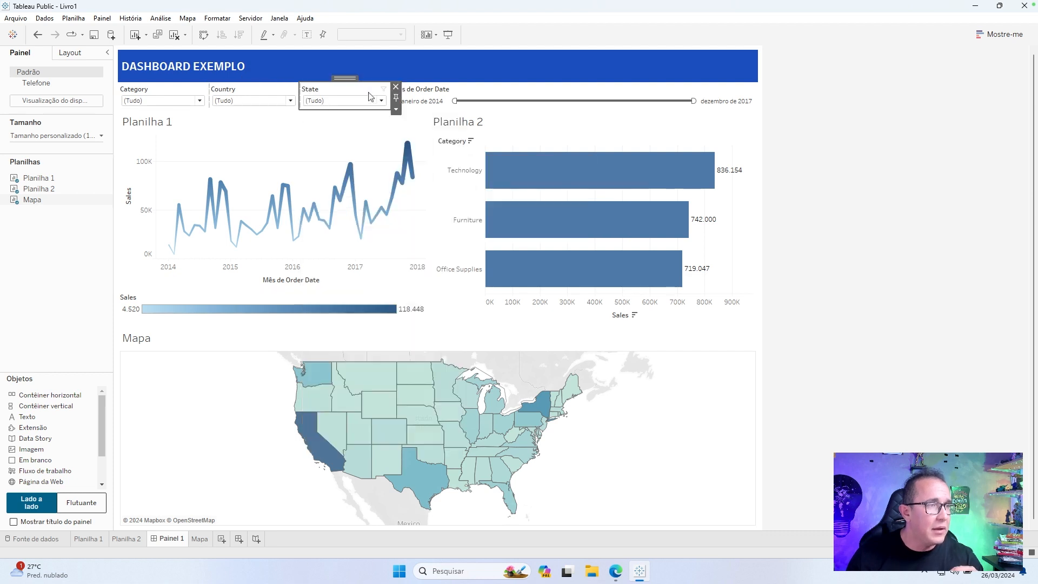
click(396, 109)
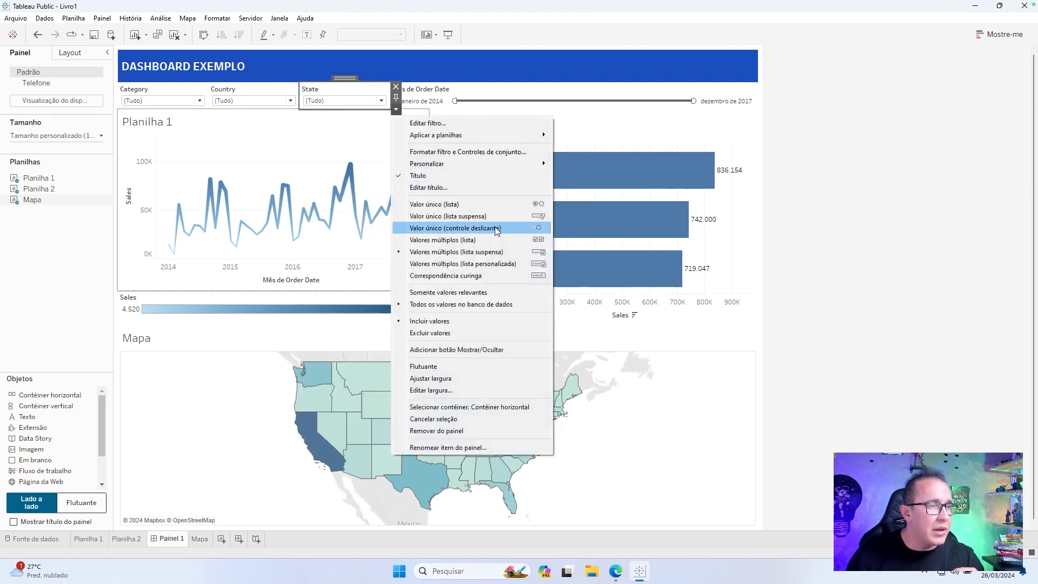
mouse_move(497, 163)
click(622, 229)
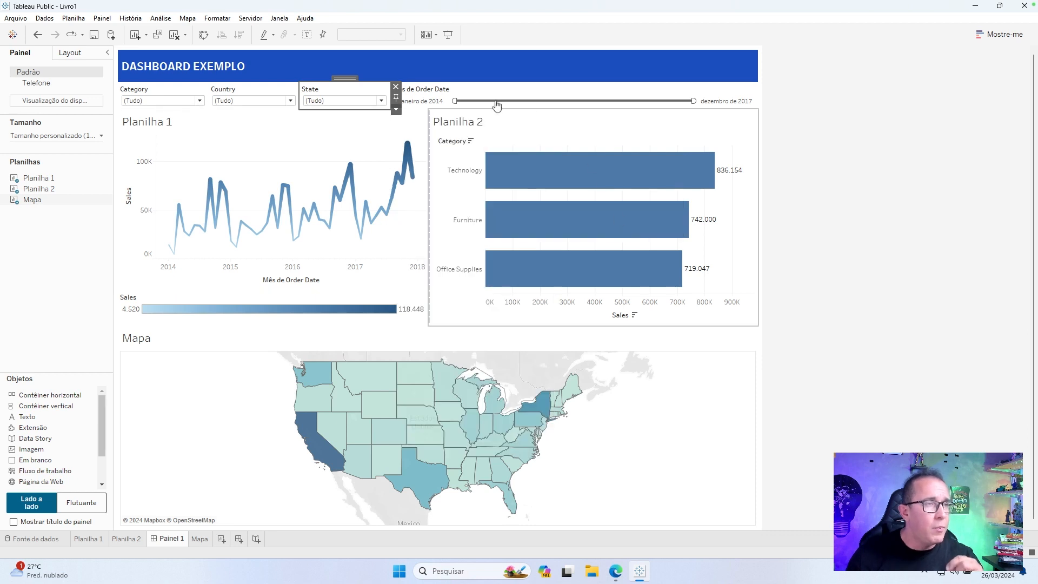
Distribute the contents of the horizontal filter container evenly across the dashboard's filter row.
click(504, 95)
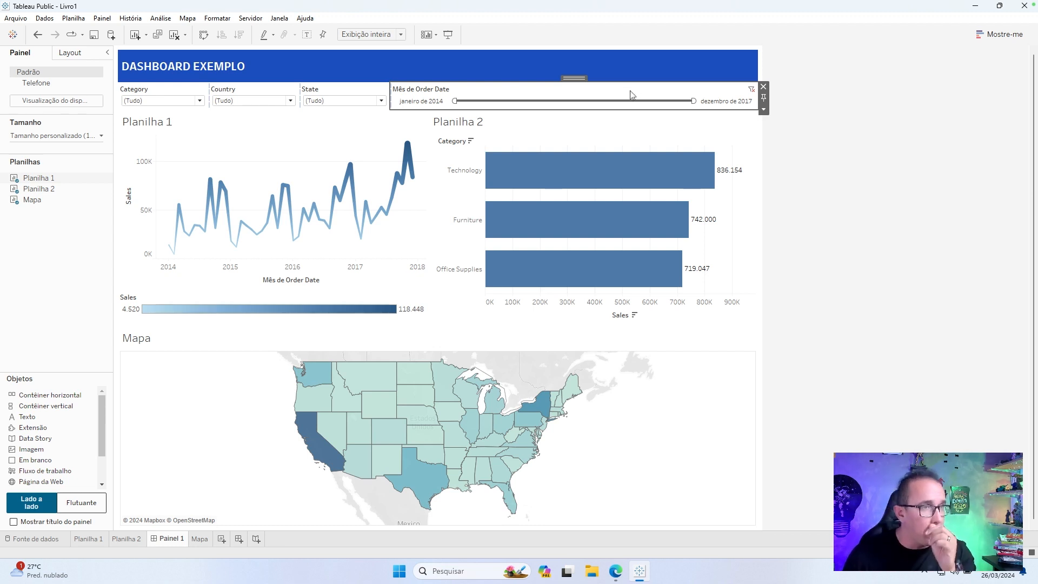
double_click(582, 78)
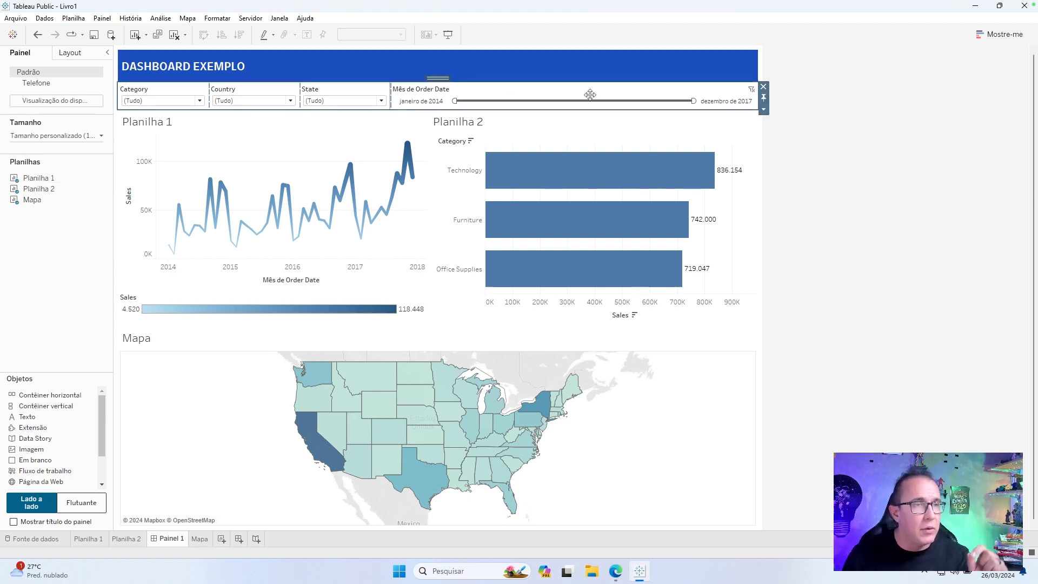
click(764, 110)
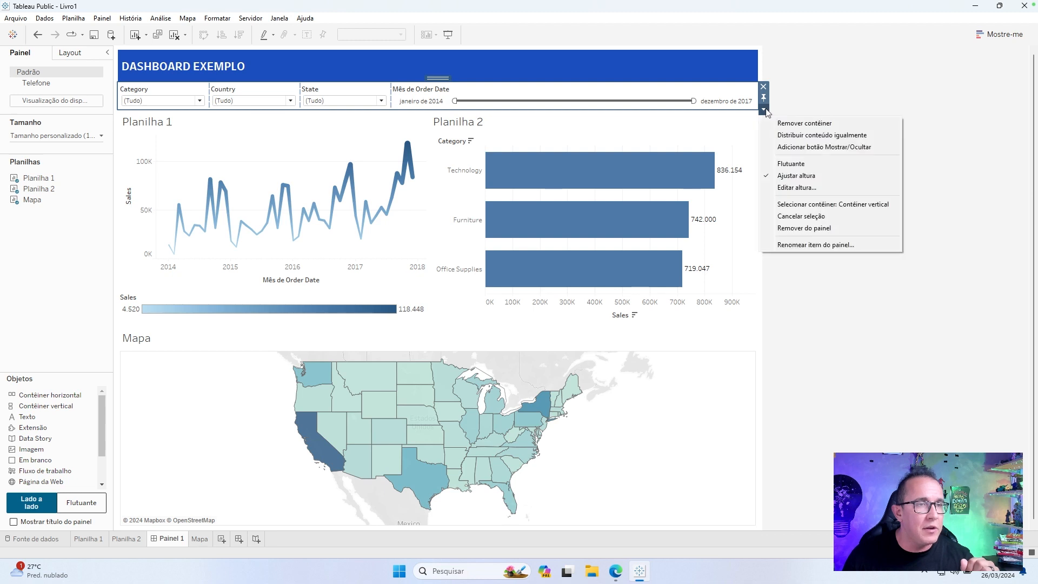
click(799, 137)
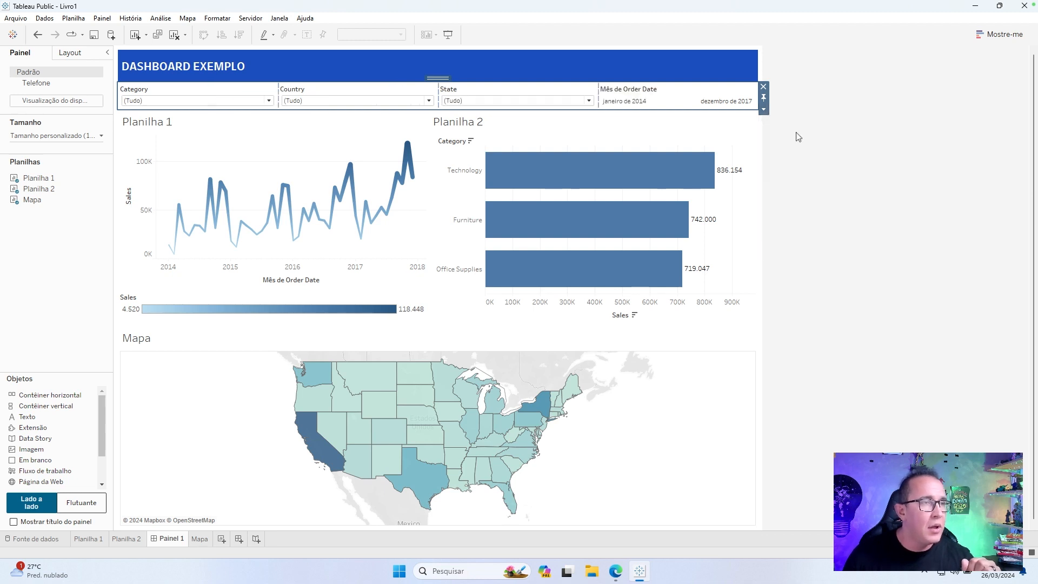
click(811, 137)
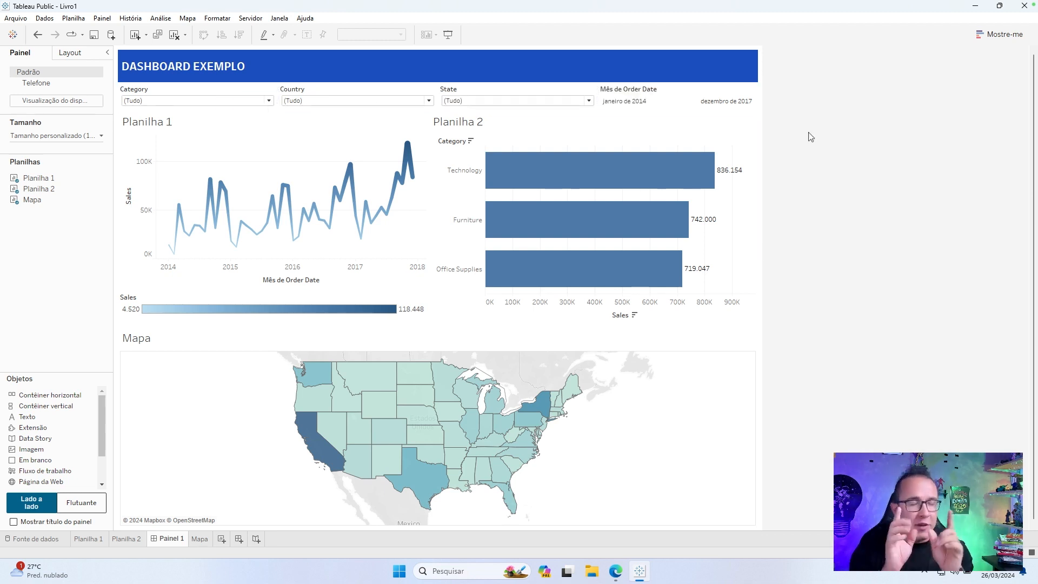
Set the height of the horizontal filter container to 70 pixels.
click(732, 94)
double_click(682, 79)
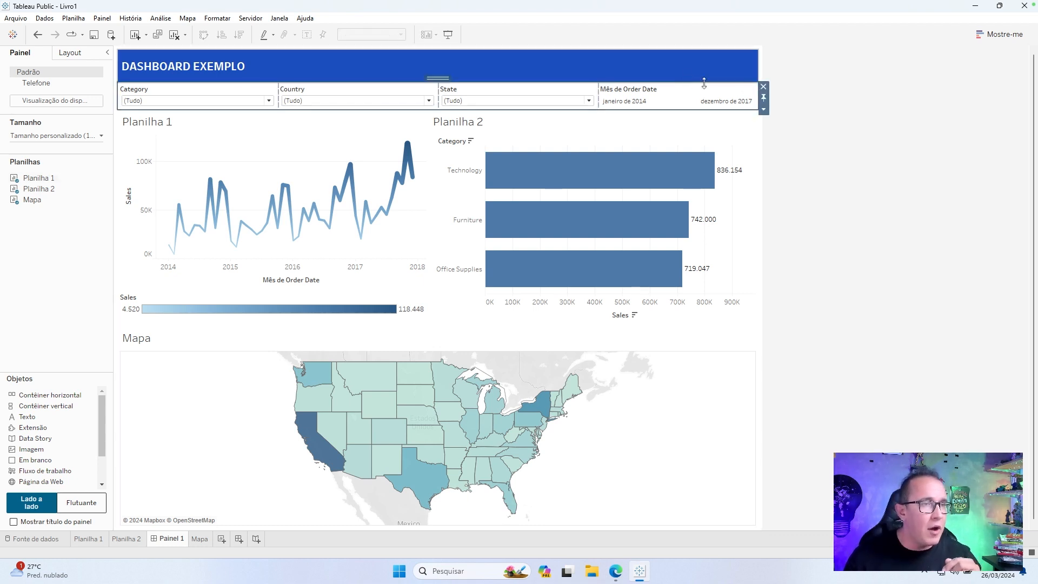
click(764, 109)
click(790, 187)
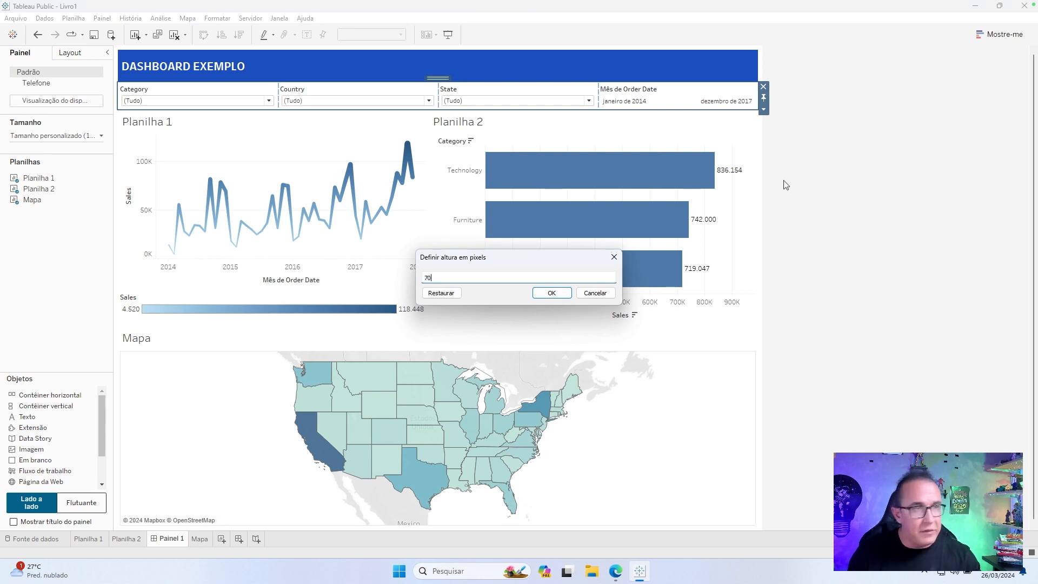
key(Return)
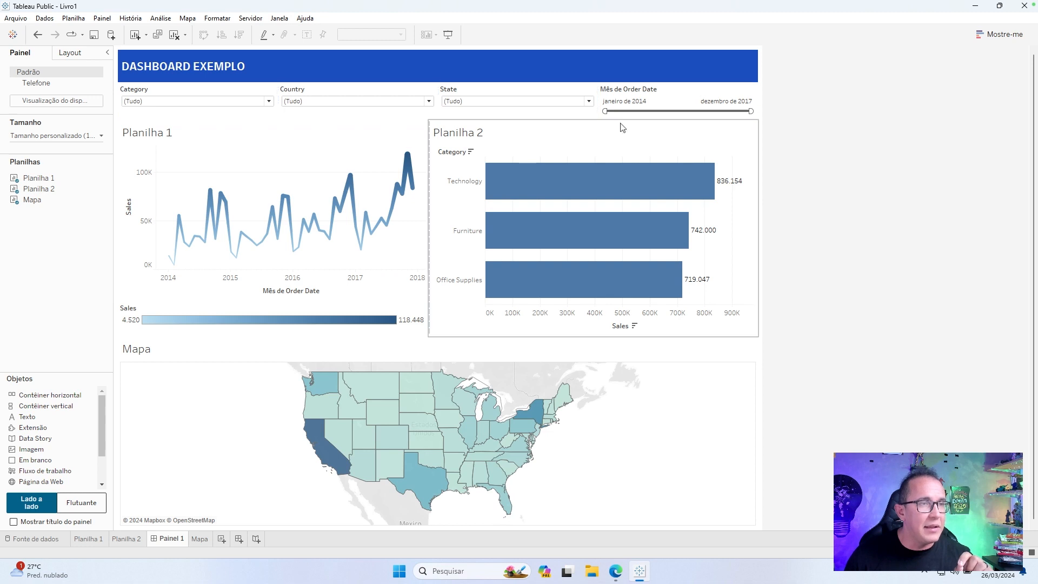
Test the Category filter with only Technology selected and reset it to all categories.
click(228, 101)
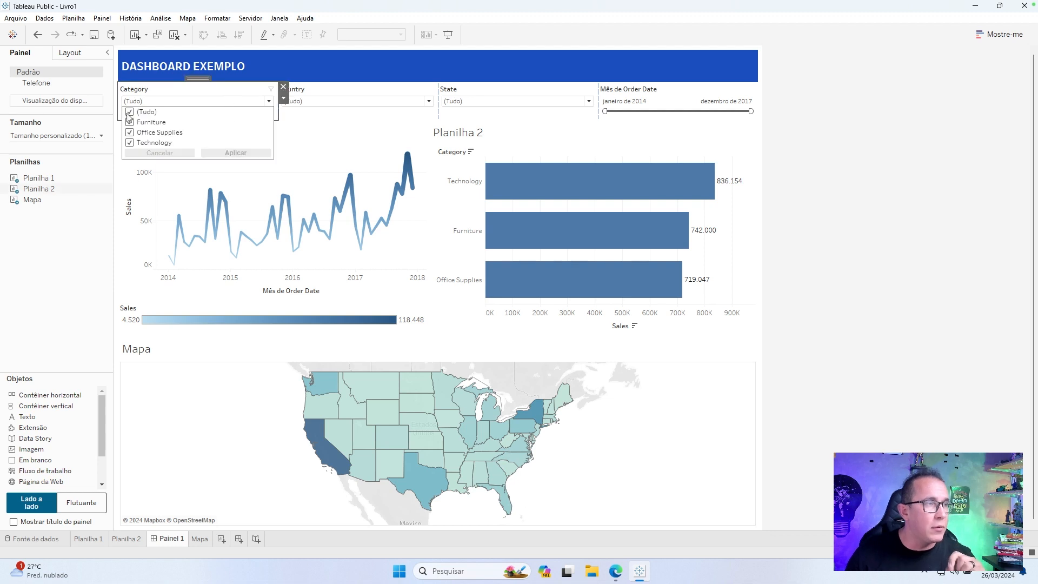
click(129, 112)
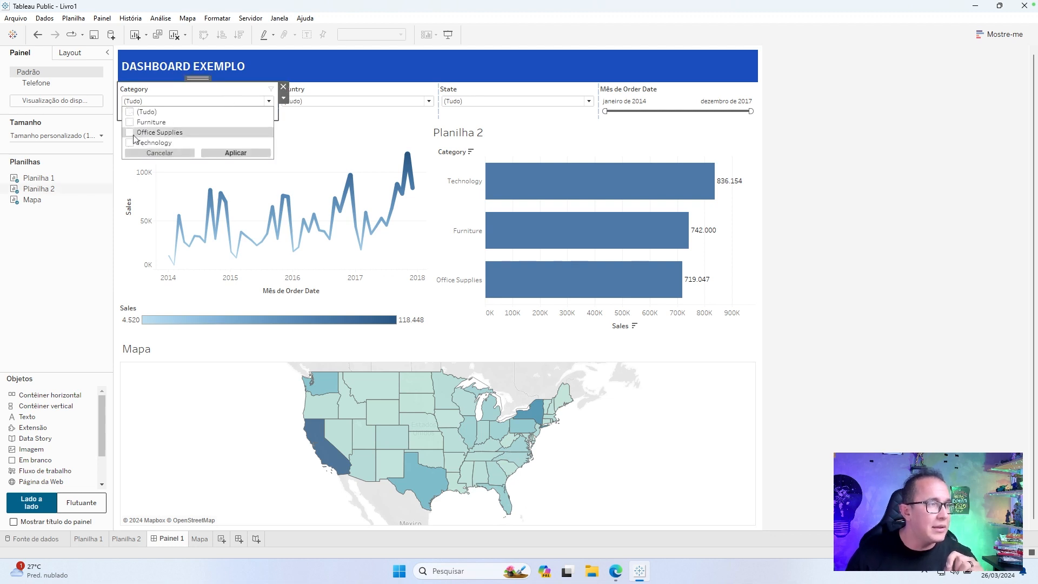
click(224, 153)
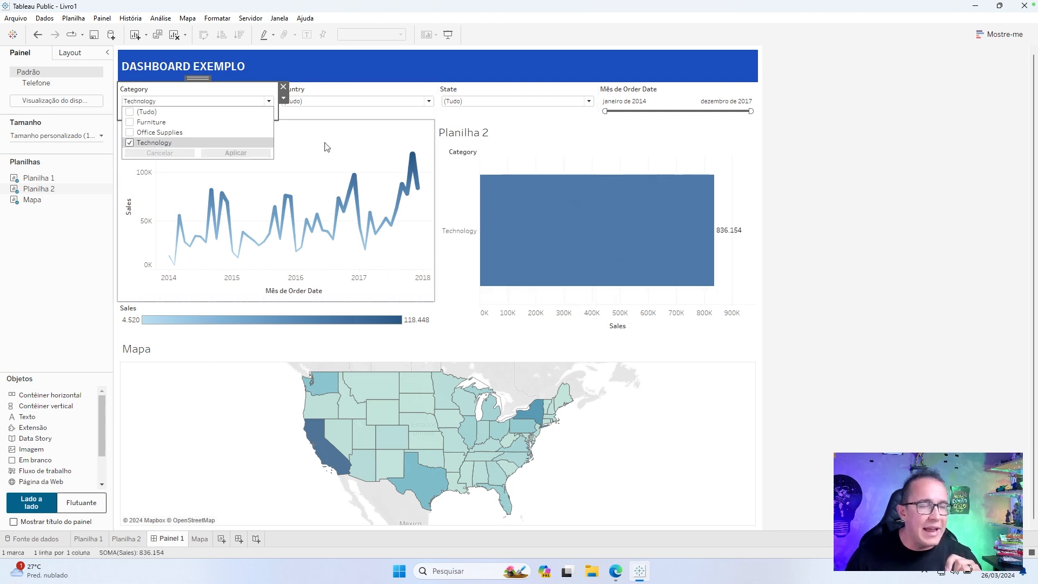
click(136, 143)
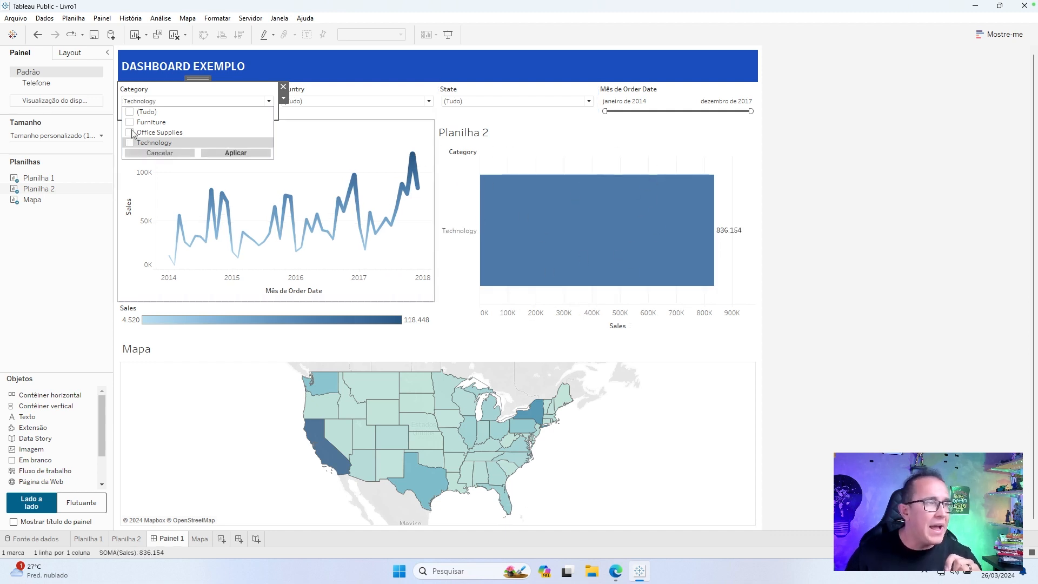
click(241, 153)
Apply the Category, Country, State and Mês de Order Date filters to all worksheets using this data source (Todas que usam essa fonte de dados).
click(283, 98)
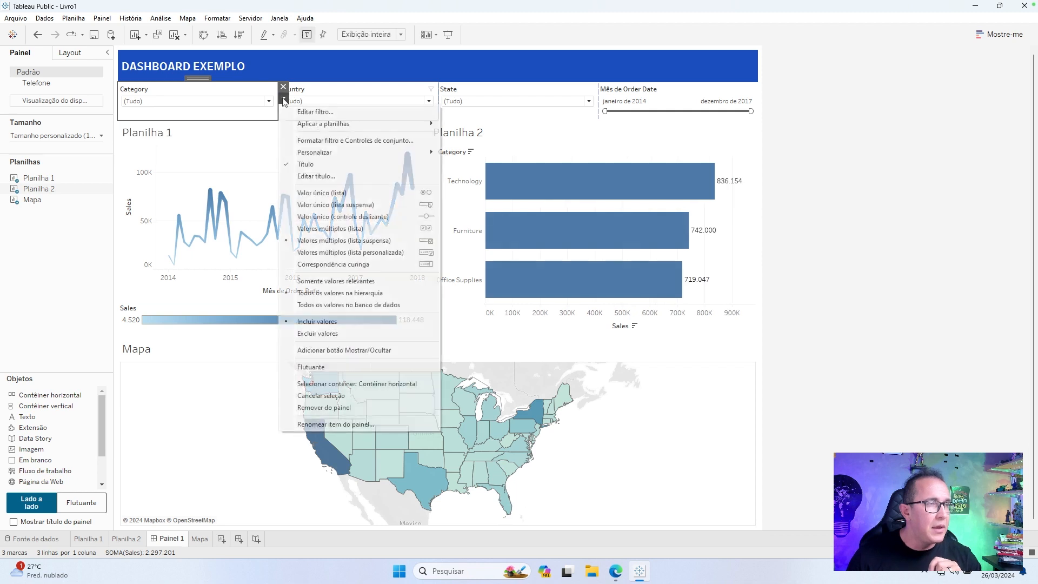
mouse_move(349, 129)
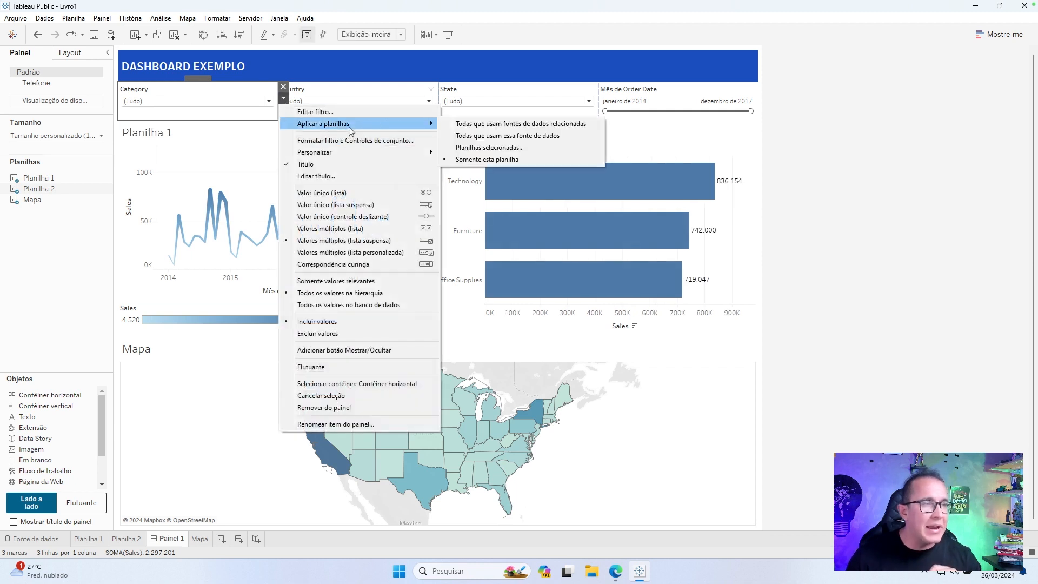
click(539, 142)
click(362, 99)
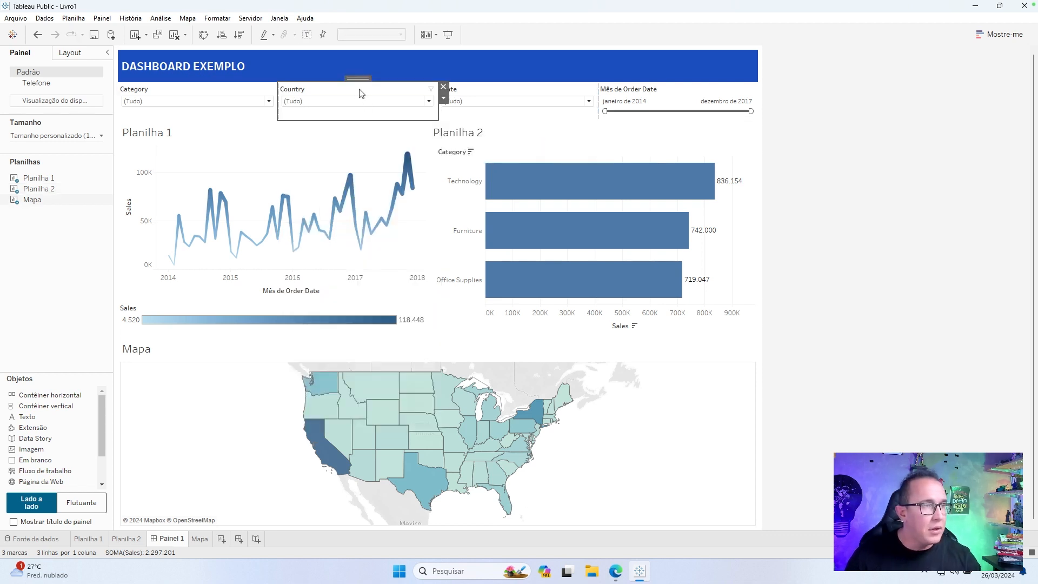
click(443, 98)
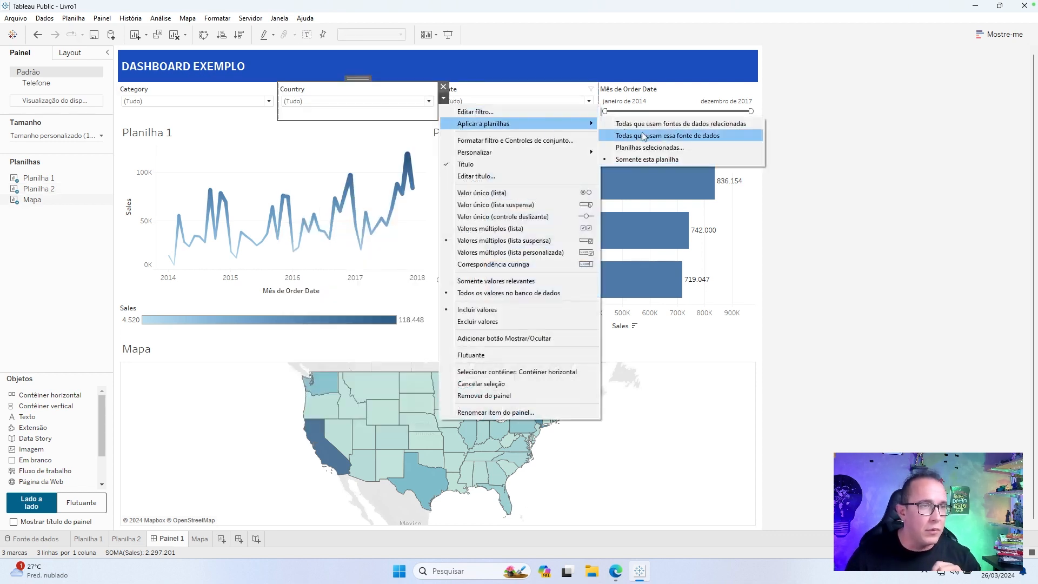
click(642, 137)
click(616, 111)
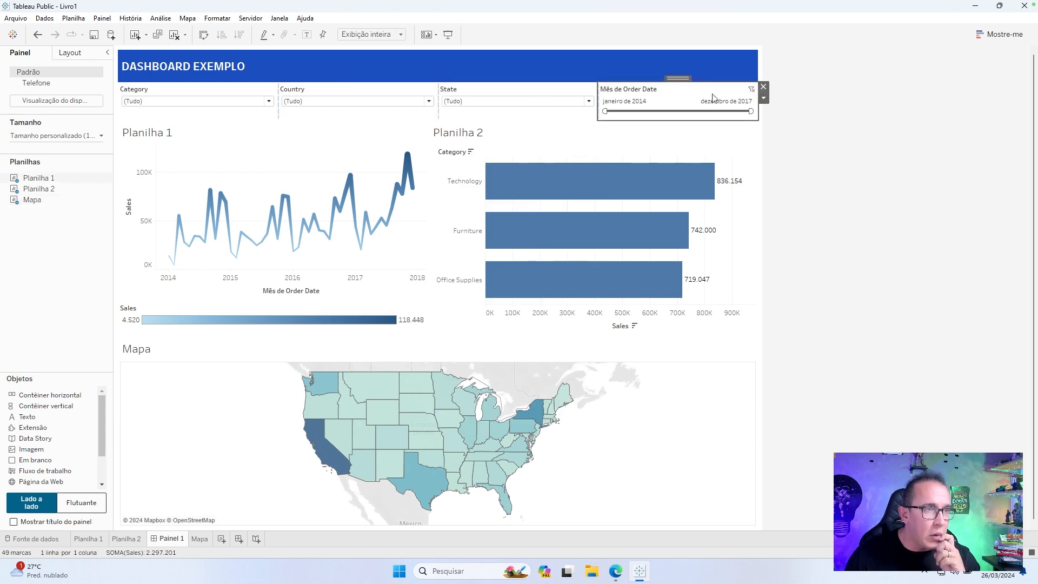
click(764, 98)
Filter the dashboard to the Technology category and check the line chart and map.
click(220, 100)
click(220, 101)
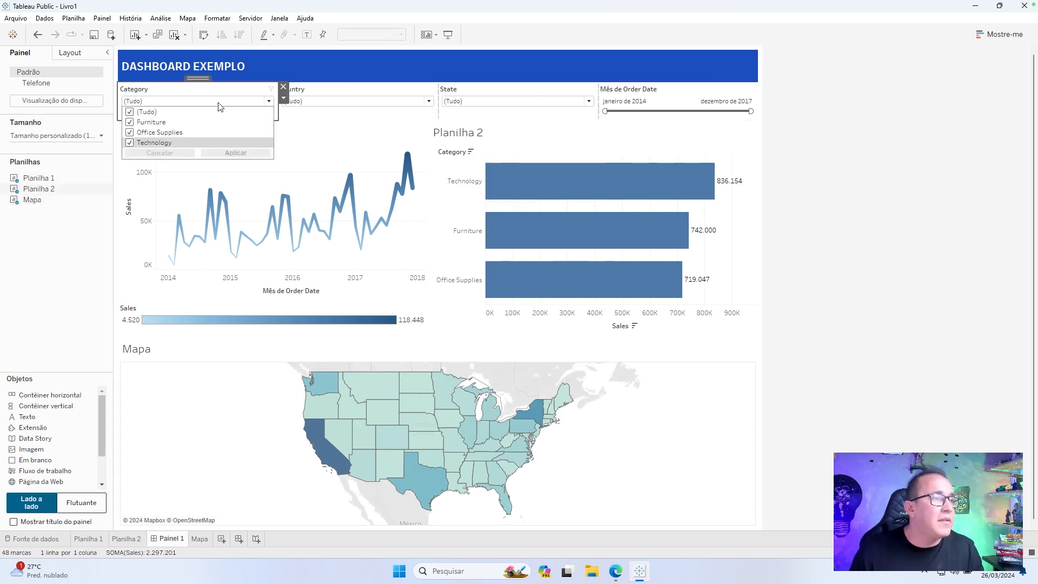
click(130, 112)
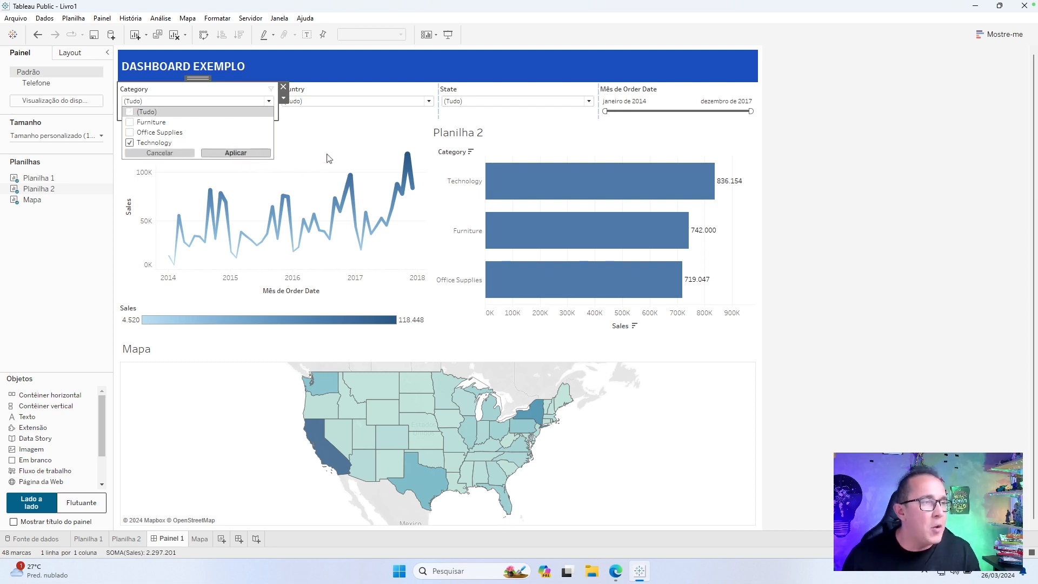
click(847, 183)
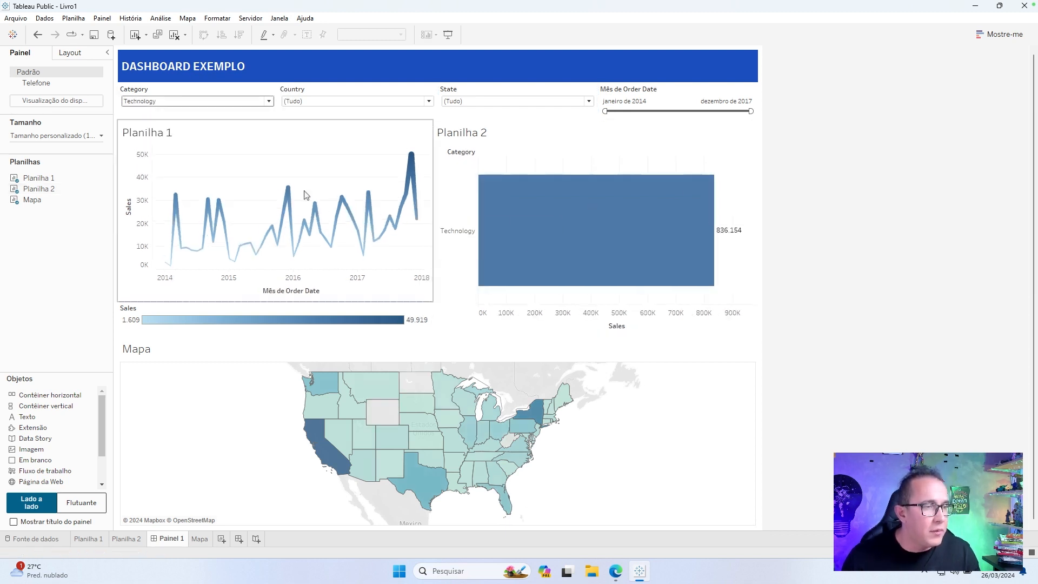
mouse_move(181, 238)
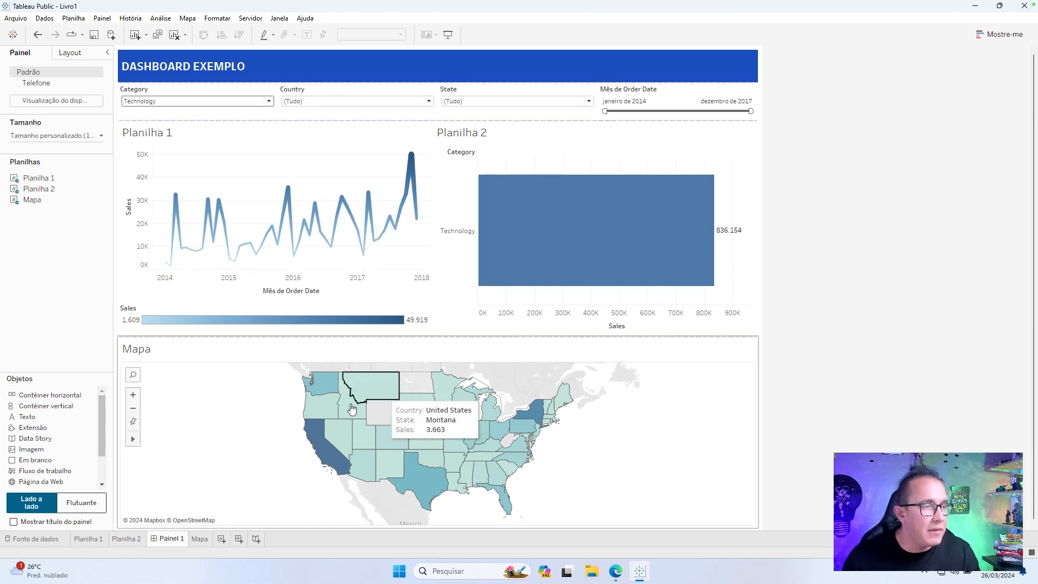
Filter the State list to Alabama, Florida, Georgia and Kansas only.
click(349, 101)
click(519, 103)
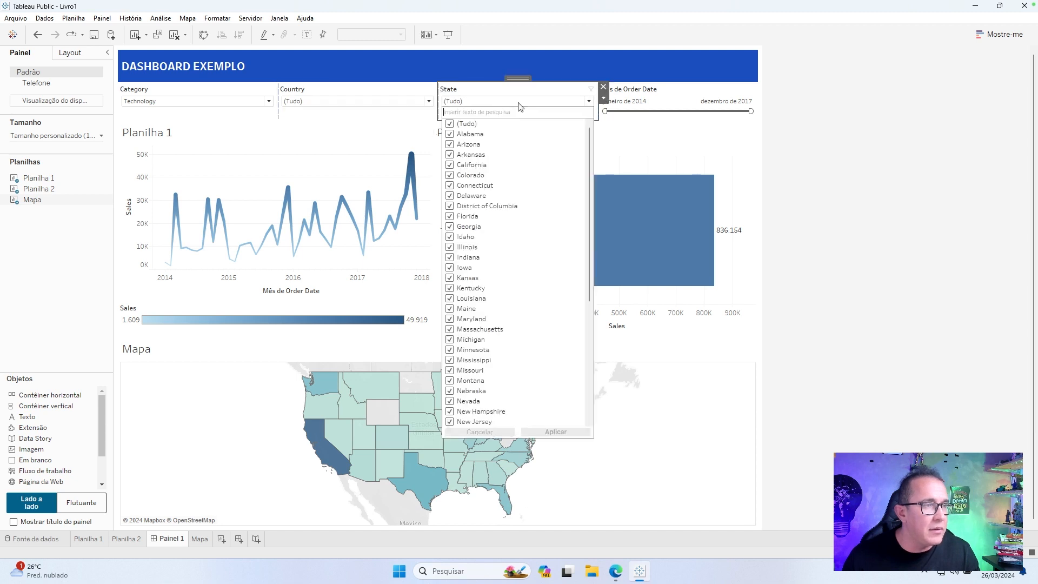
click(459, 125)
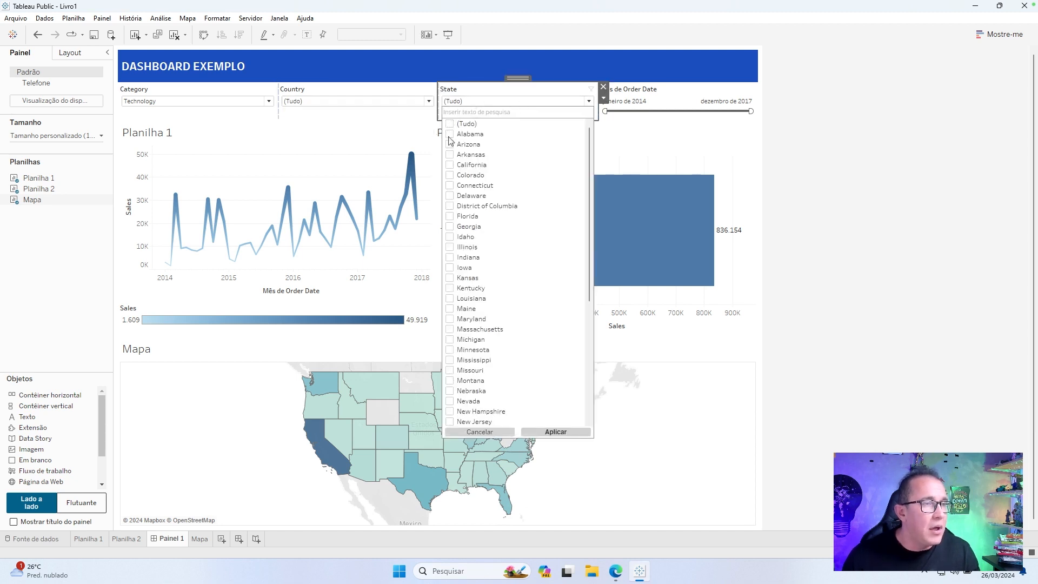
click(451, 216)
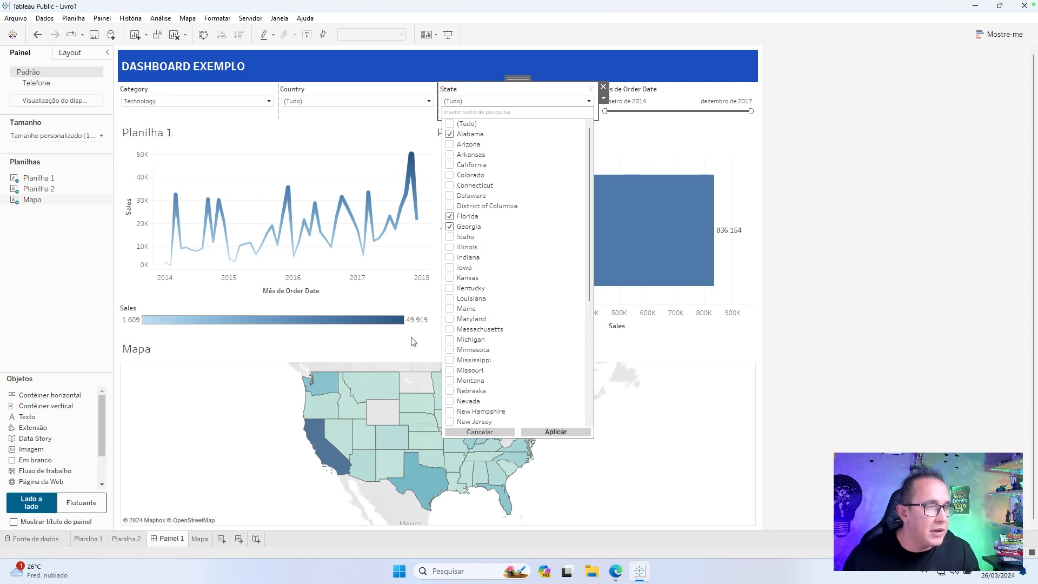
click(450, 278)
click(556, 431)
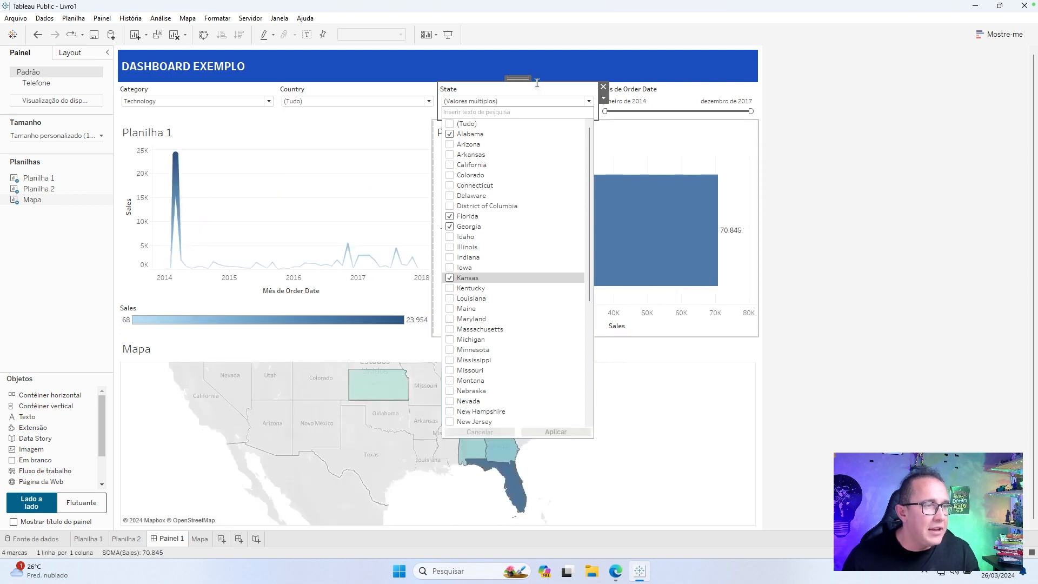
click(538, 87)
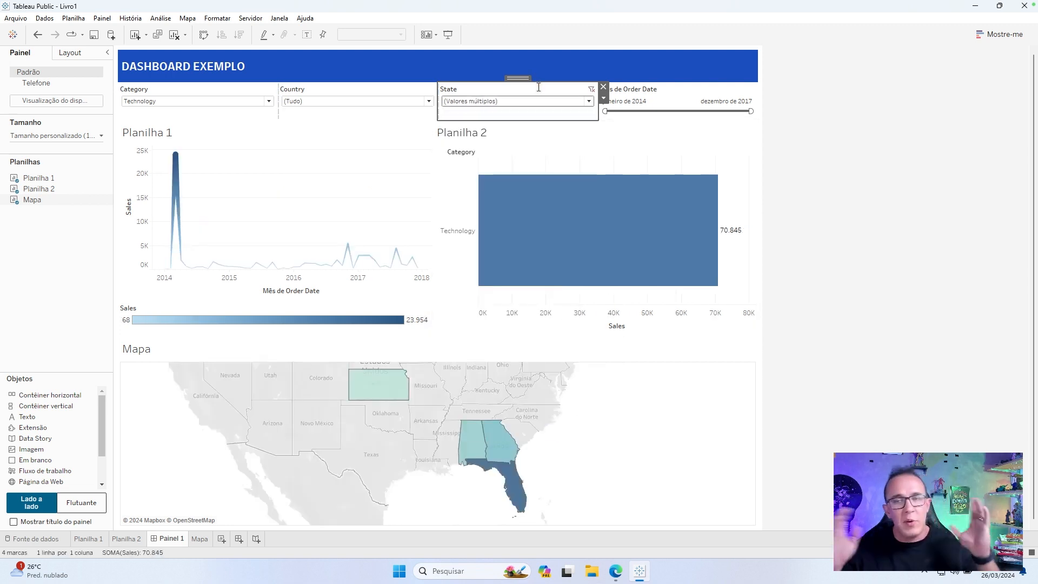
Clear the State and Category filters so all values are included.
click(591, 90)
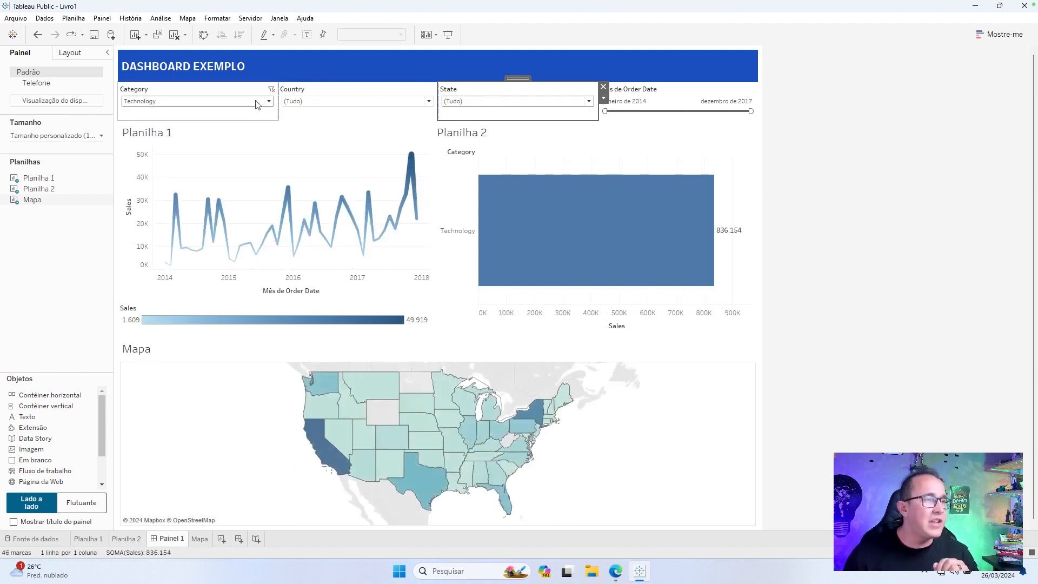
click(270, 92)
click(271, 91)
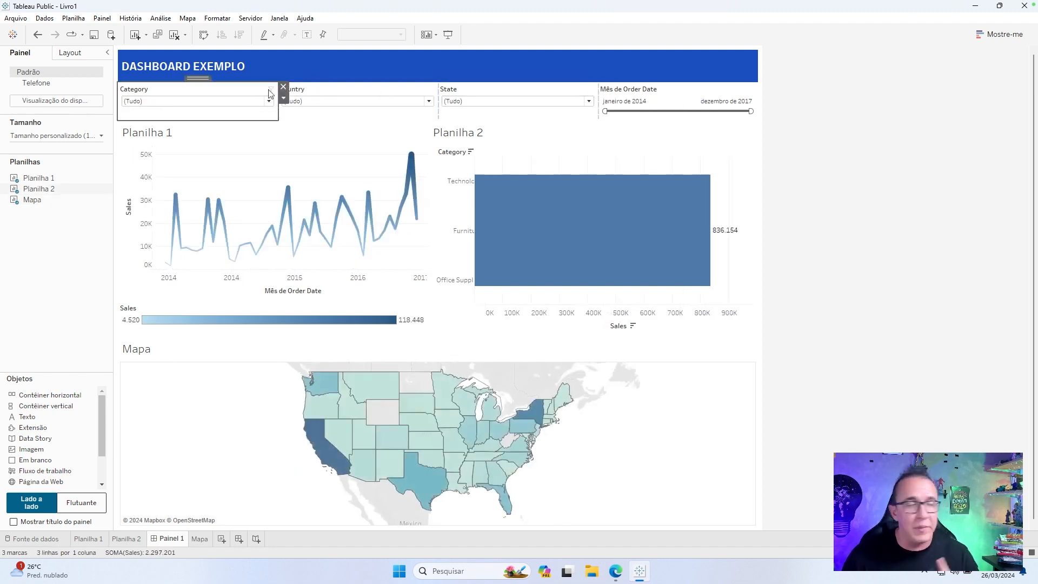
Enable Usar como filtro for Planilha 2 and Mapa.
click(542, 137)
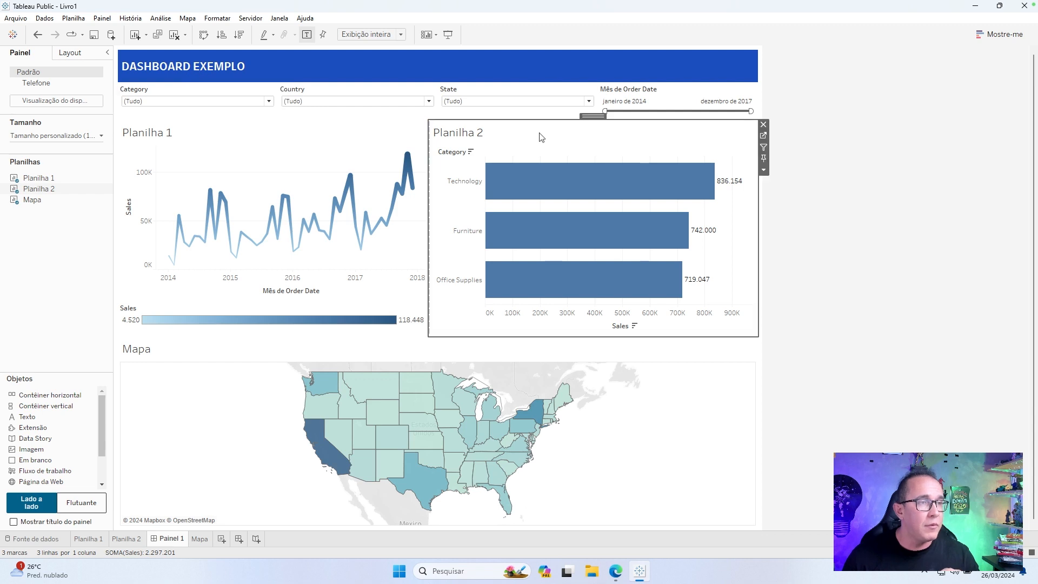
click(763, 148)
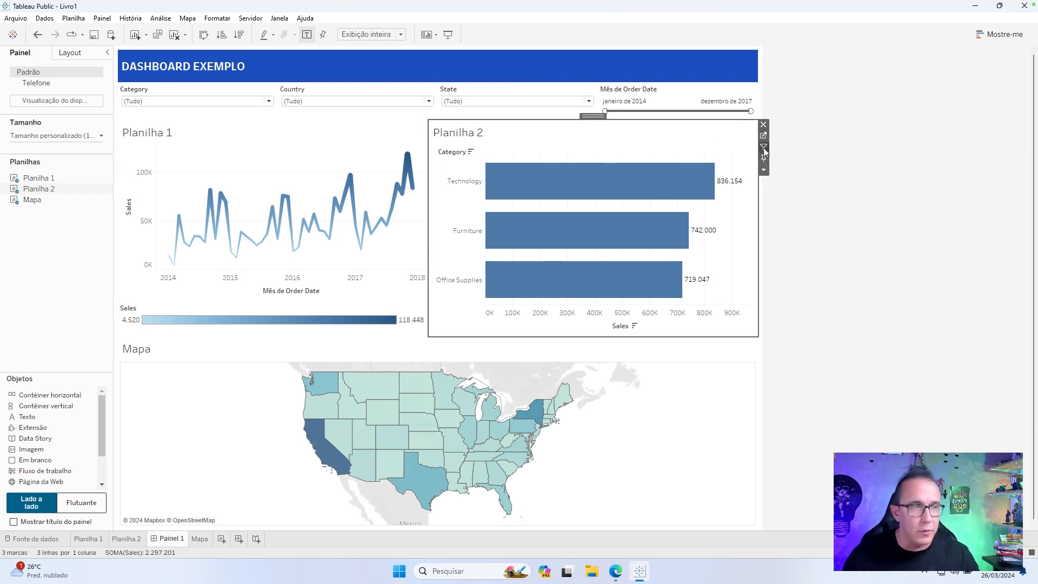
click(683, 373)
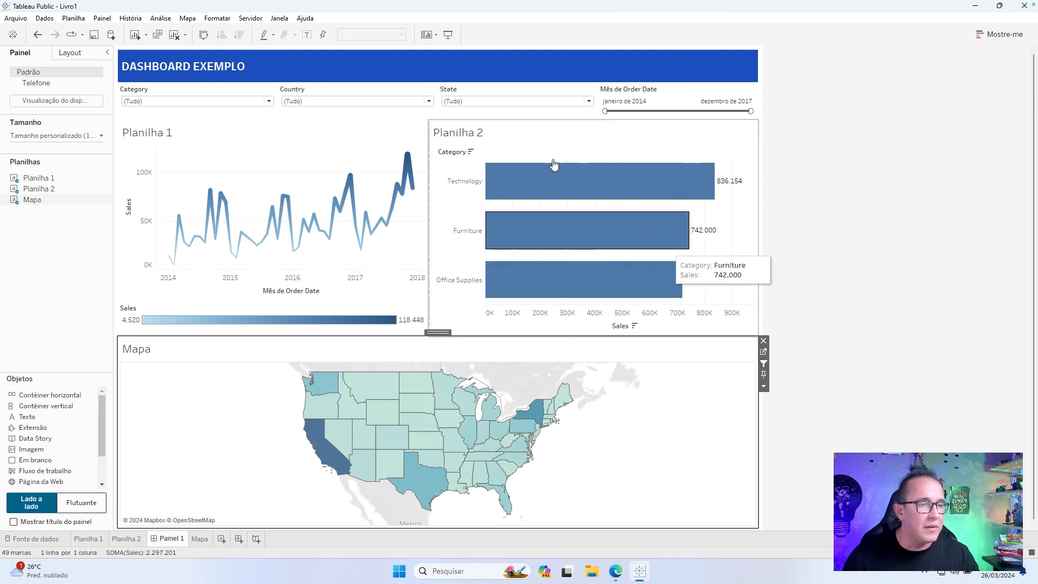
Test Planilha 2 as a filter by selecting the Furniture category and clearing that selection.
click(546, 144)
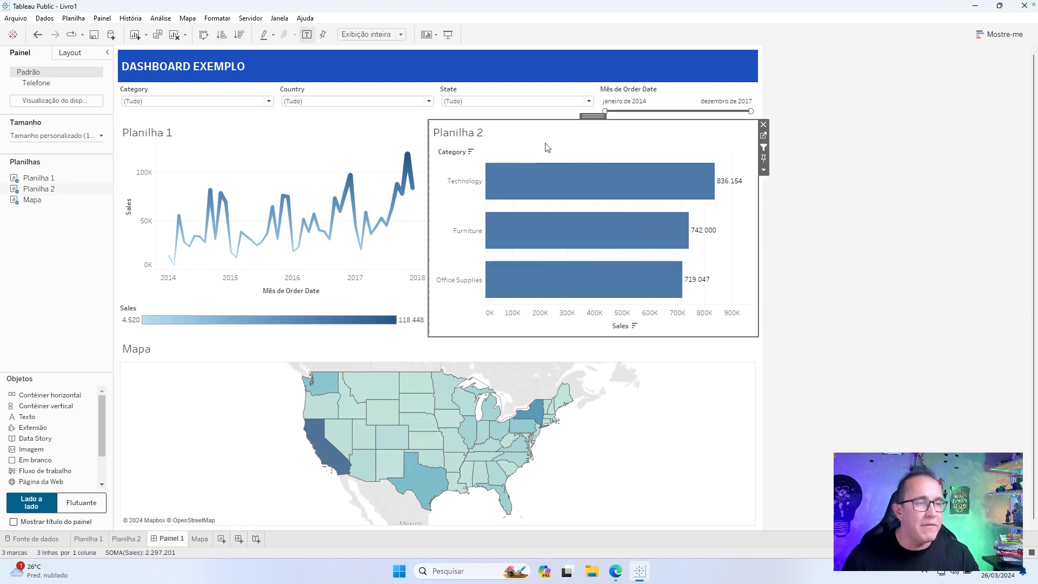
click(472, 244)
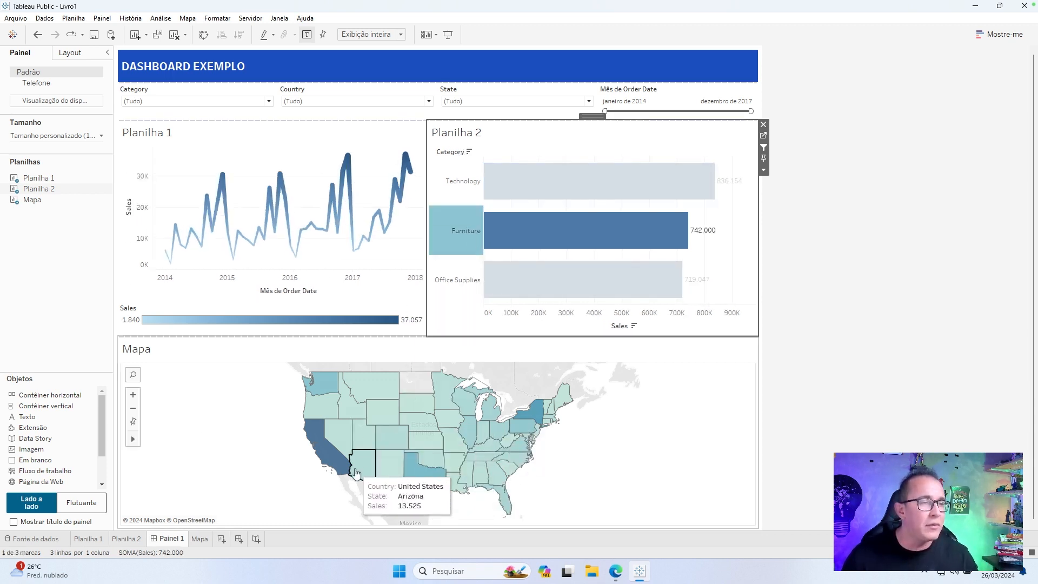
click(466, 229)
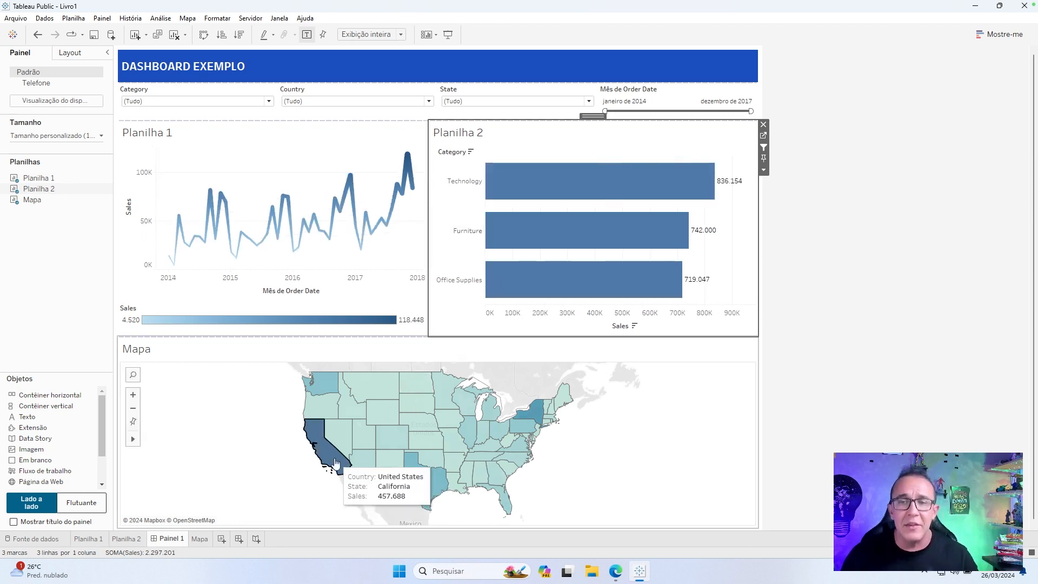
Filter the dashboard by California in Mapa and drill Planilha 2 down from Category to Sub-Category.
click(335, 462)
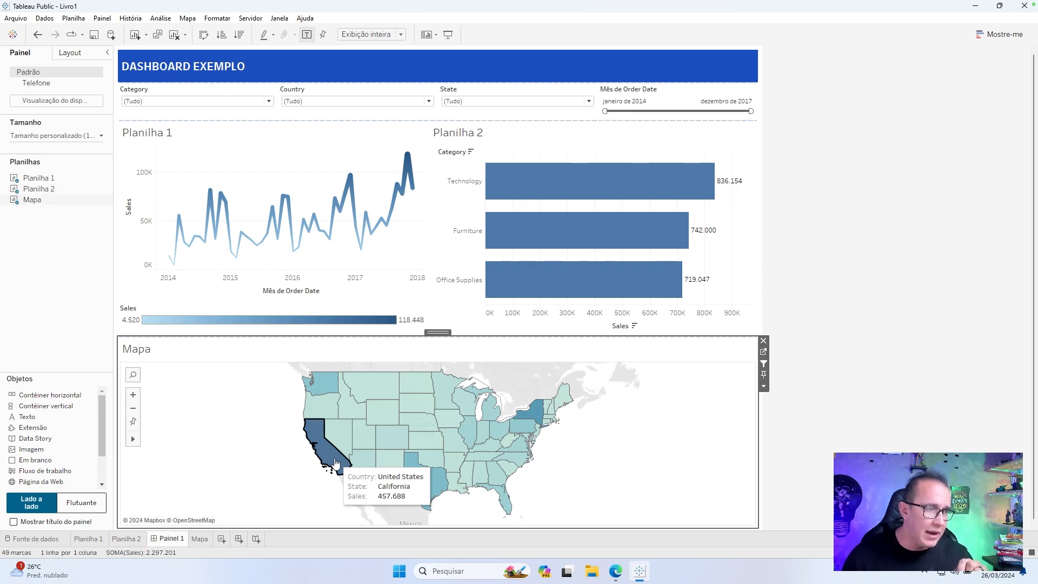
click(335, 462)
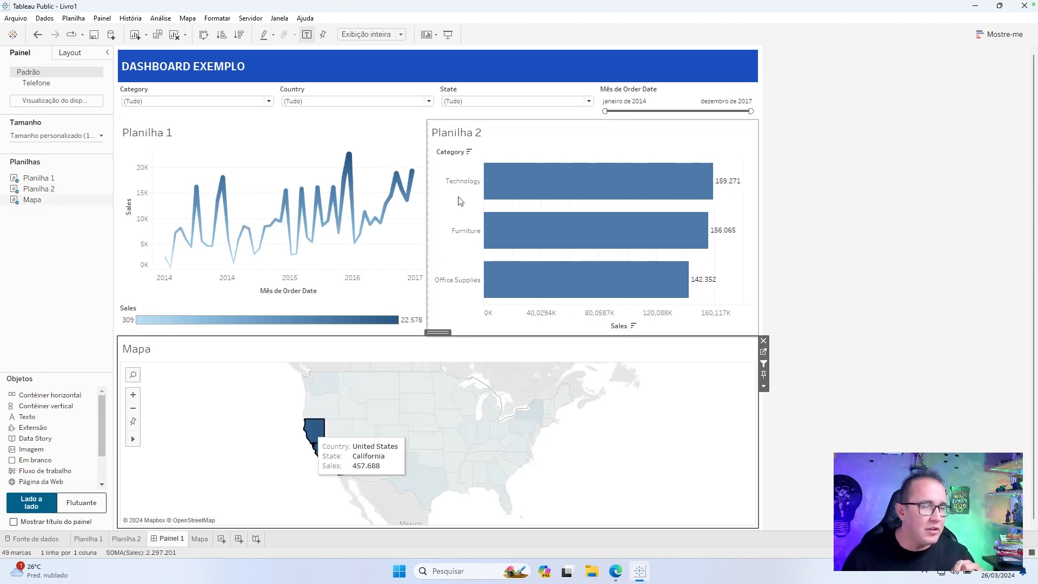
click(461, 153)
click(461, 153)
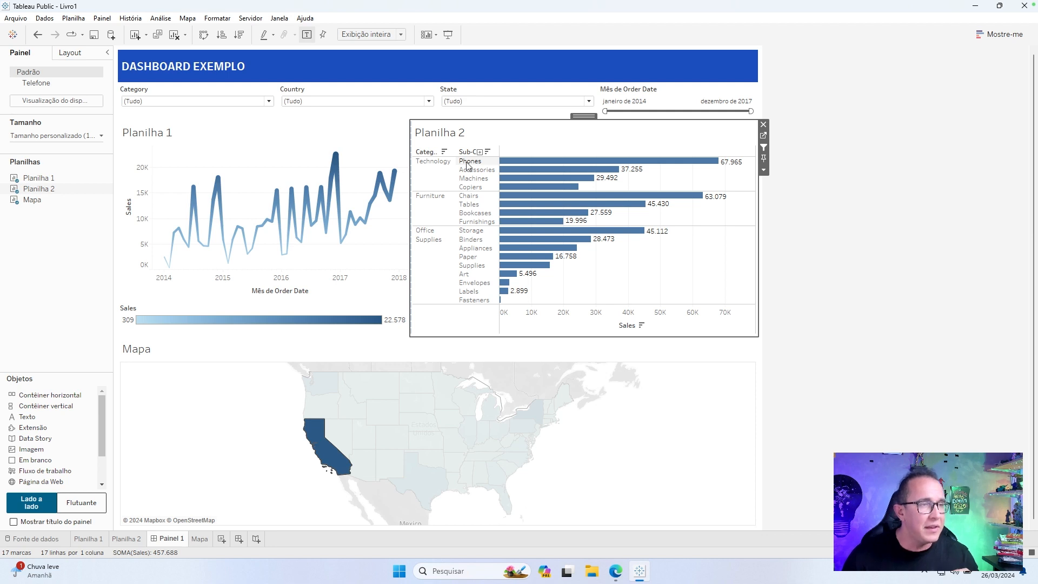
Filter on the Phones sub-category in Planilha 2, examine its monthly sales in Planilha 1, and clear that selection.
click(468, 161)
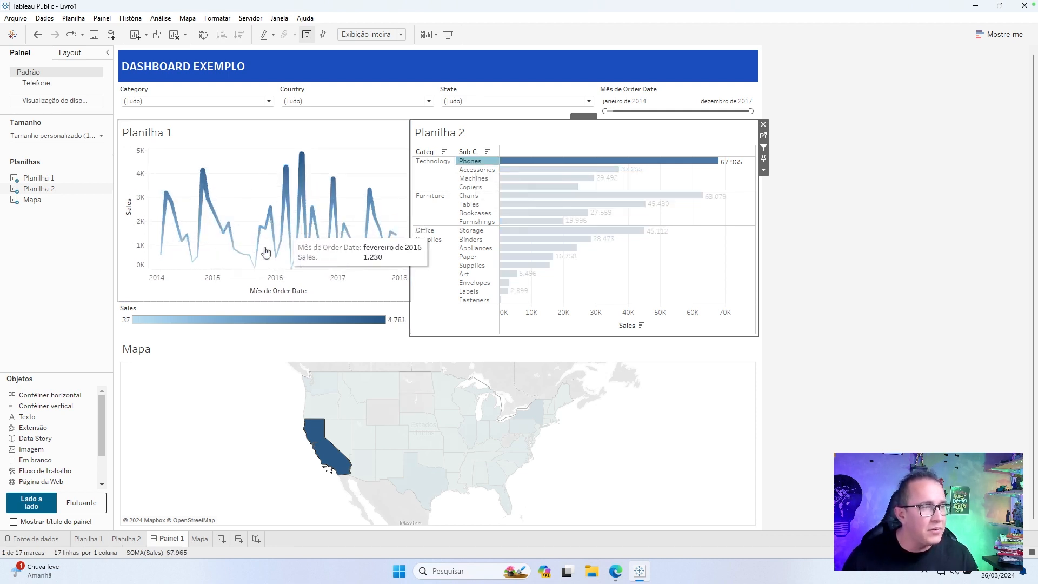
mouse_move(199, 265)
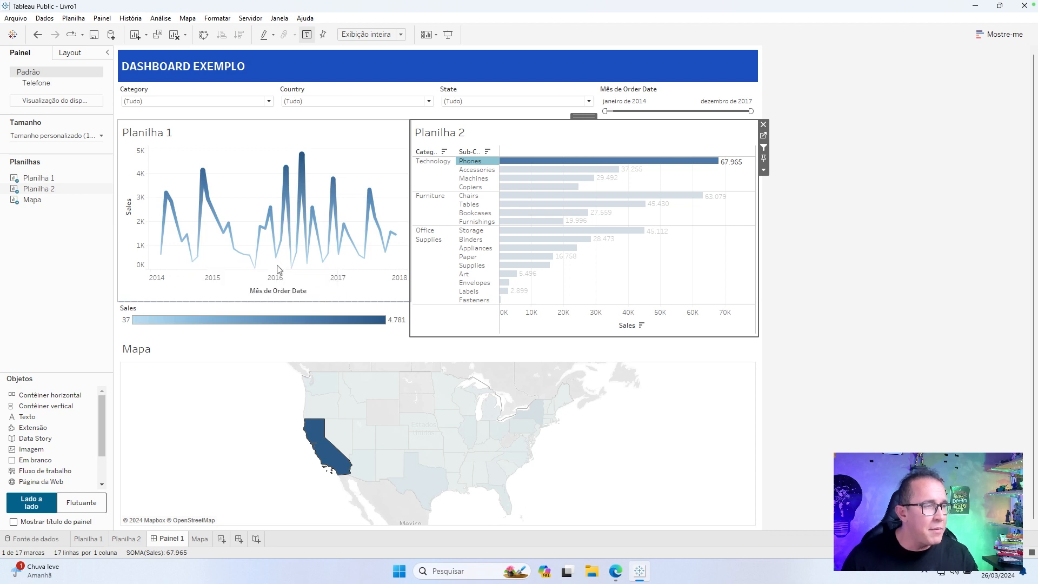
mouse_move(260, 233)
mouse_move(275, 250)
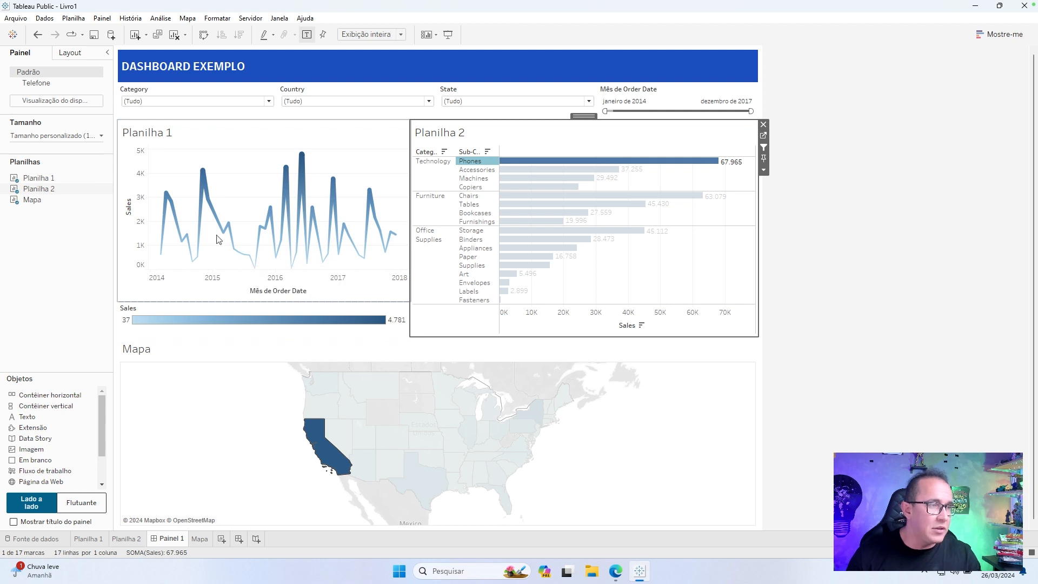
mouse_move(257, 270)
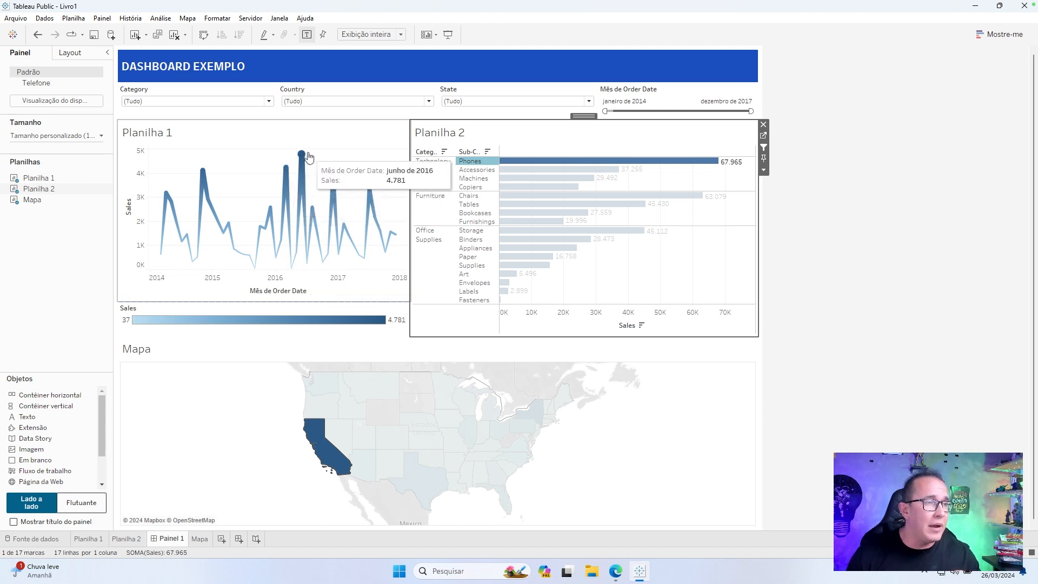
mouse_move(308, 156)
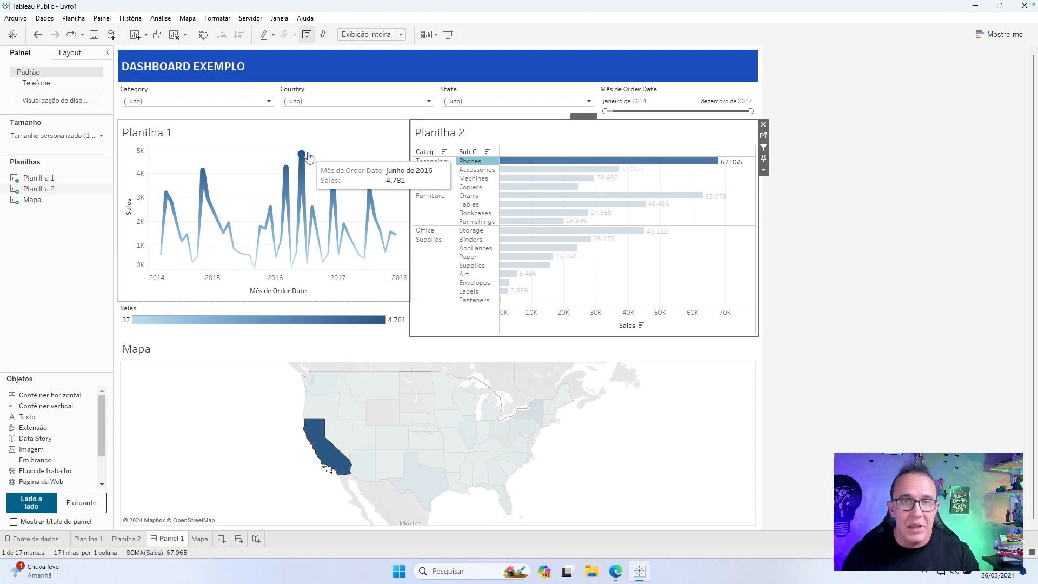
click(927, 227)
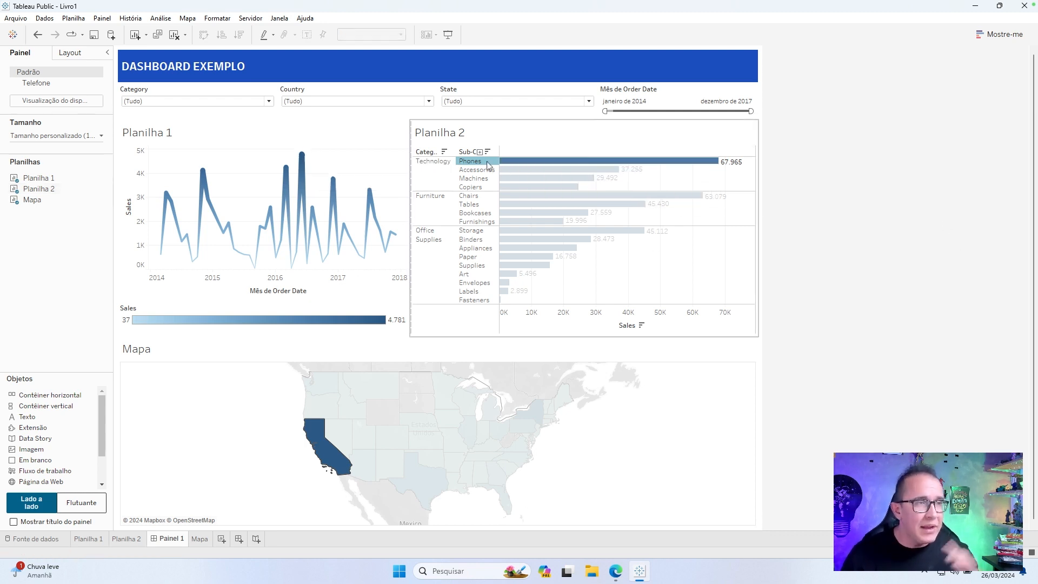
click(488, 165)
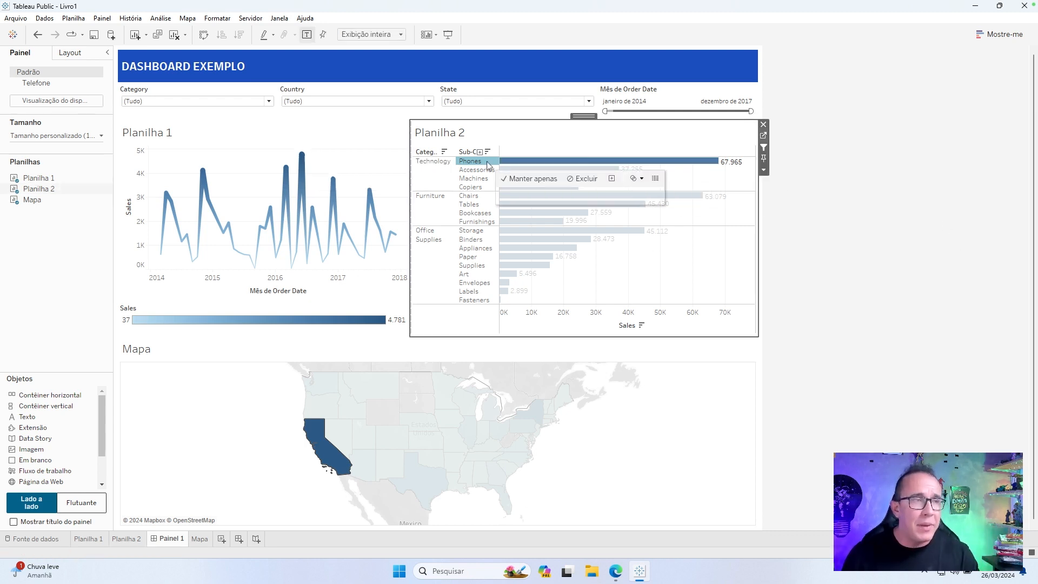
click(777, 228)
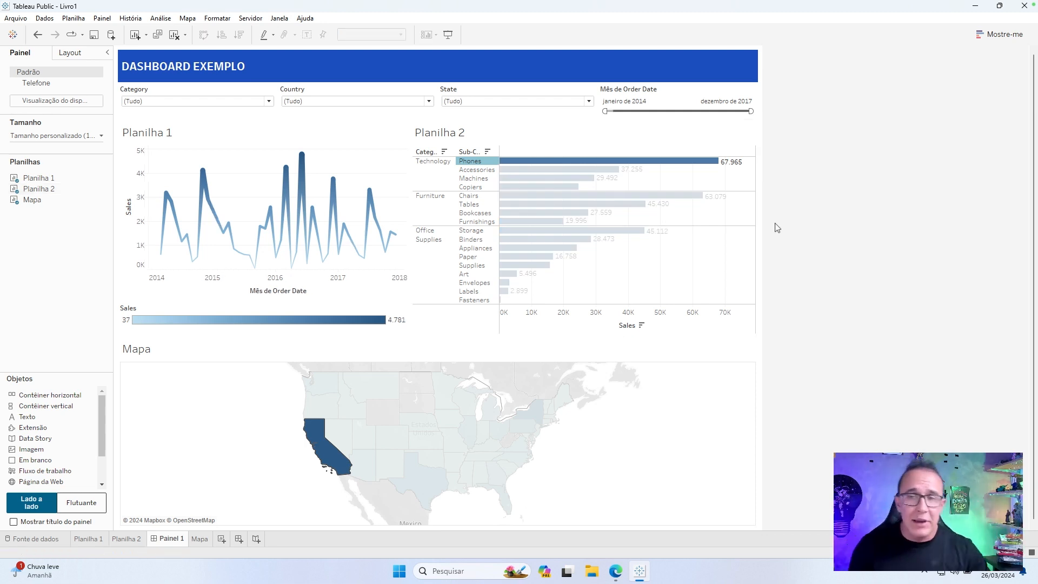
click(714, 193)
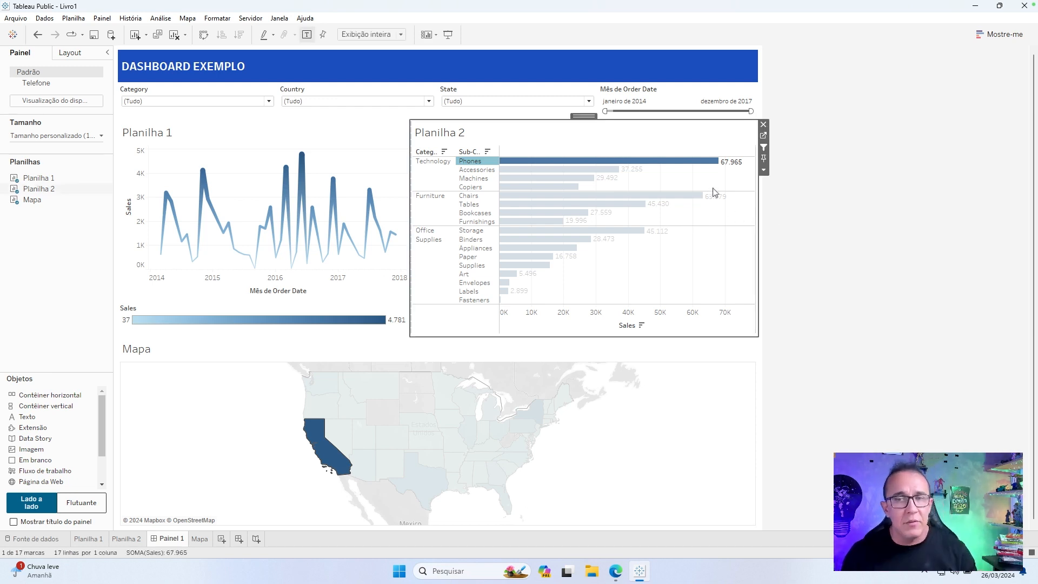
click(477, 157)
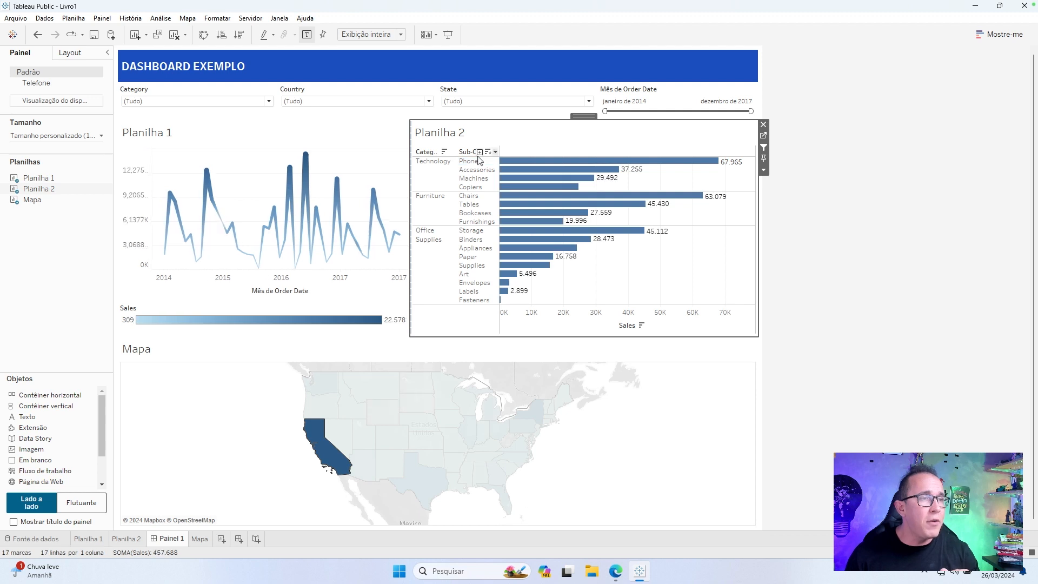
Expand the Planilha 2 hierarchy to Product Name and collapse it back to Category.
click(479, 152)
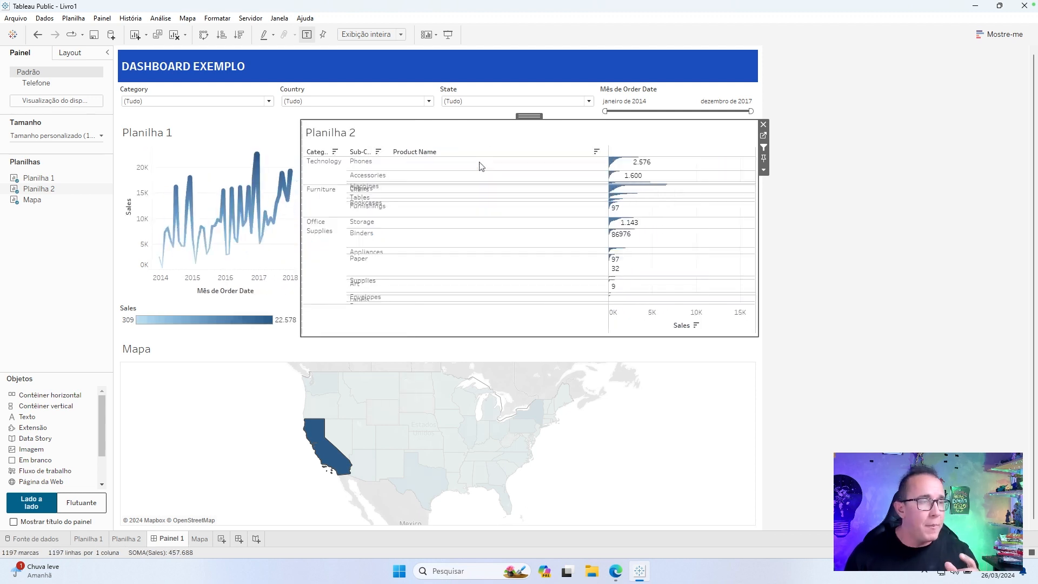
click(370, 152)
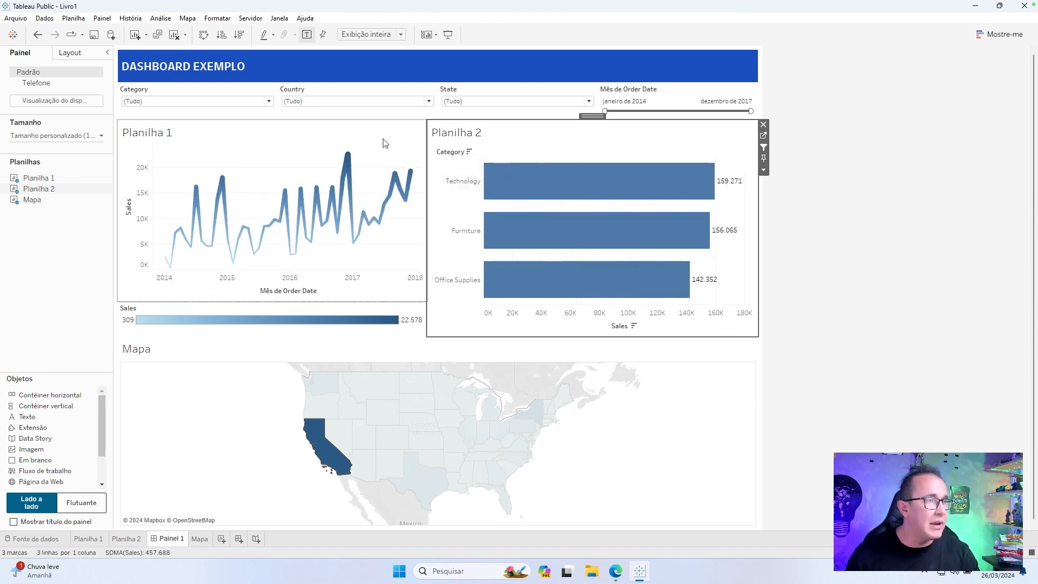
Run the workbook optimizer, review the Agir recommendation, and start publishing the workbook.
click(251, 18)
click(284, 33)
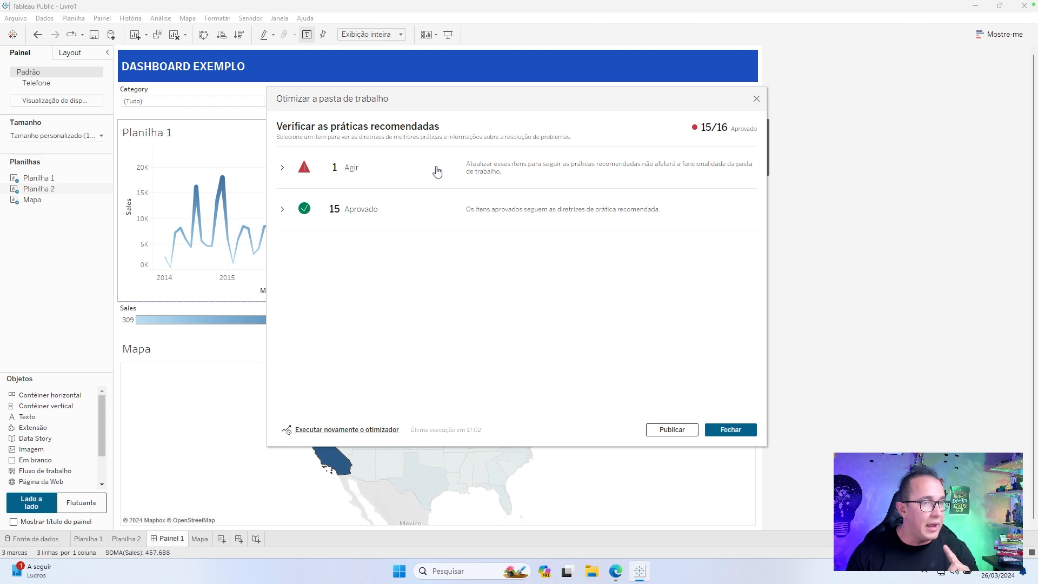
click(346, 173)
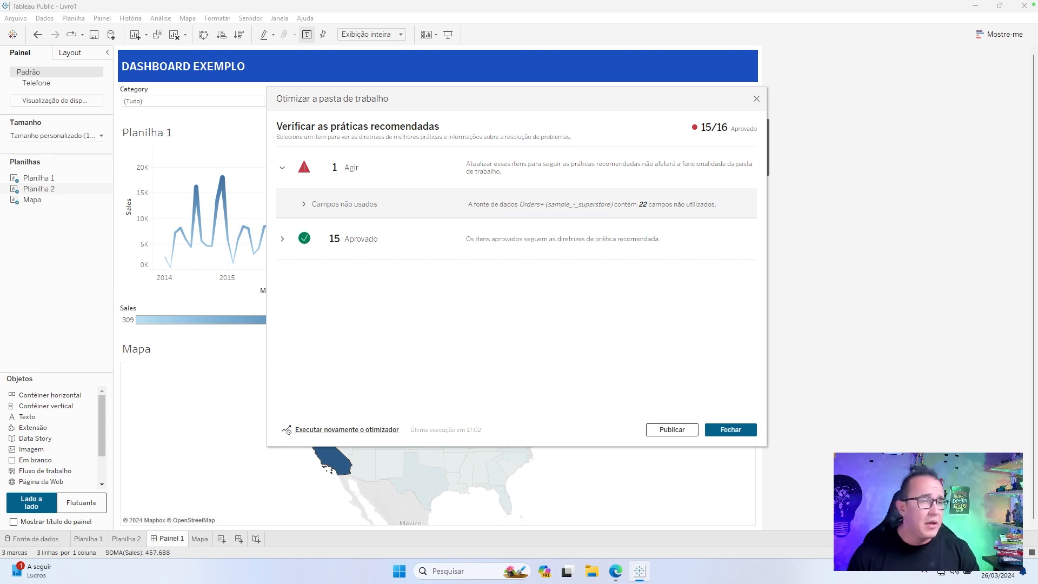
click(670, 430)
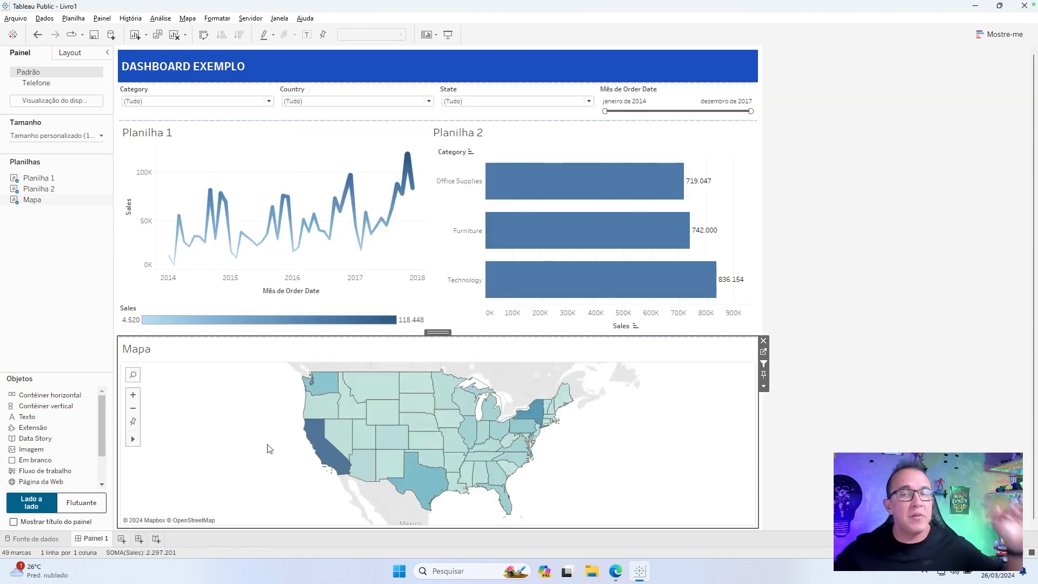